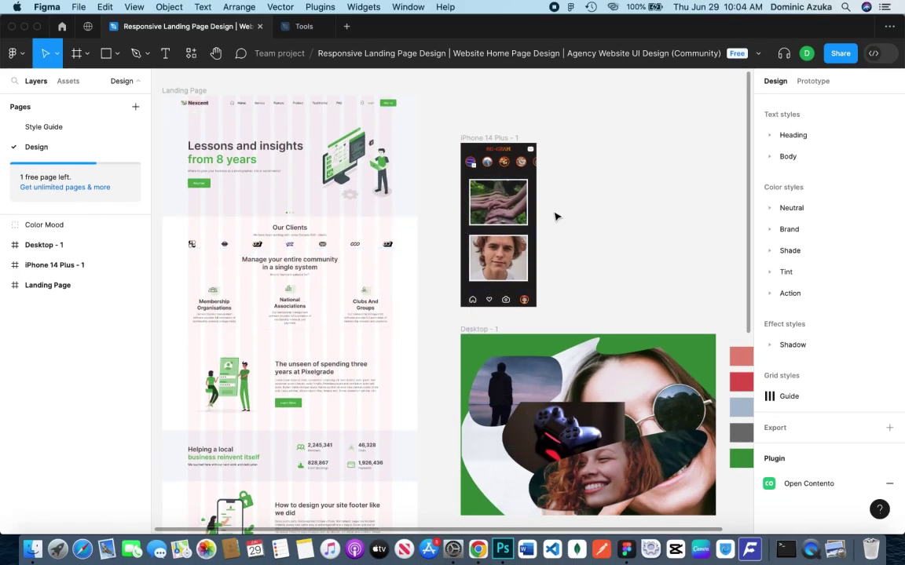
Open Figma Community, filter search results to Plugins, and search for 'blob'.
click(62, 27)
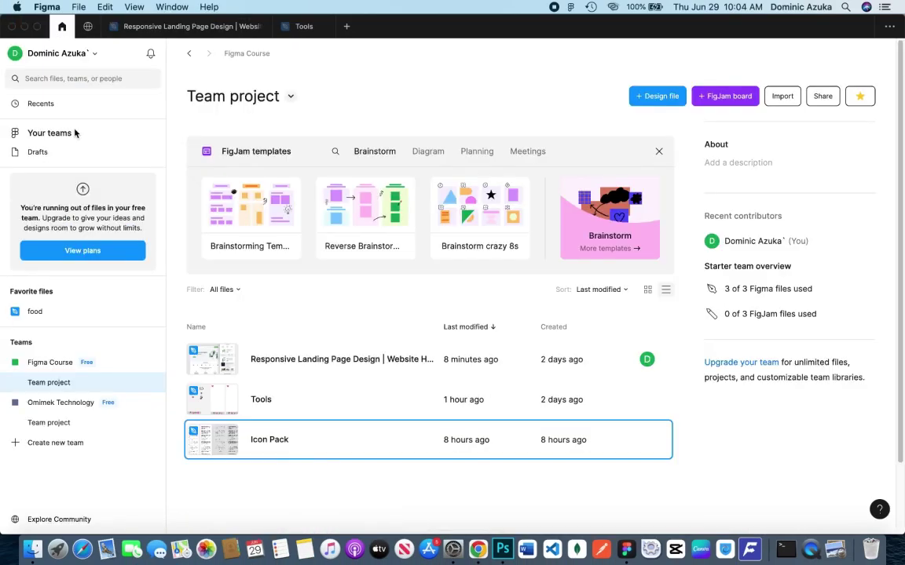
click(110, 520)
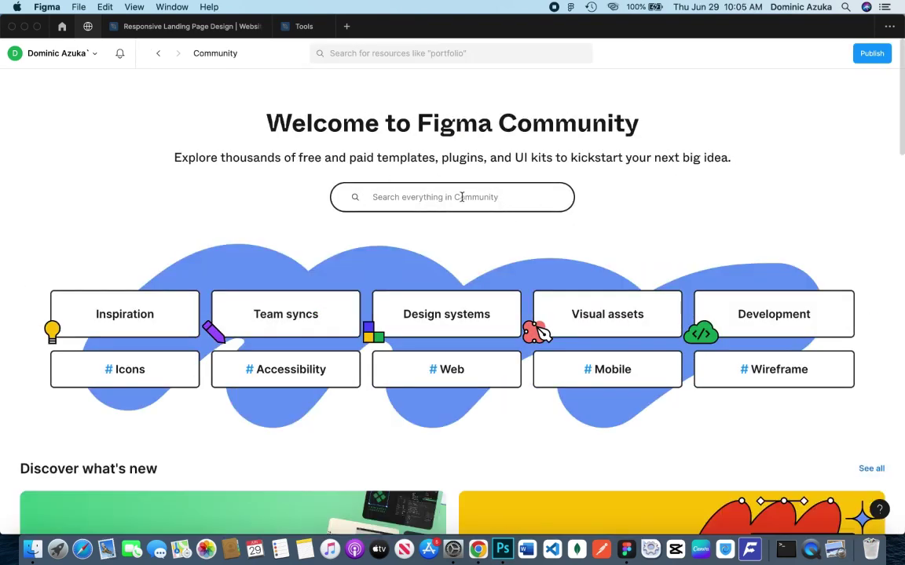
click(462, 197)
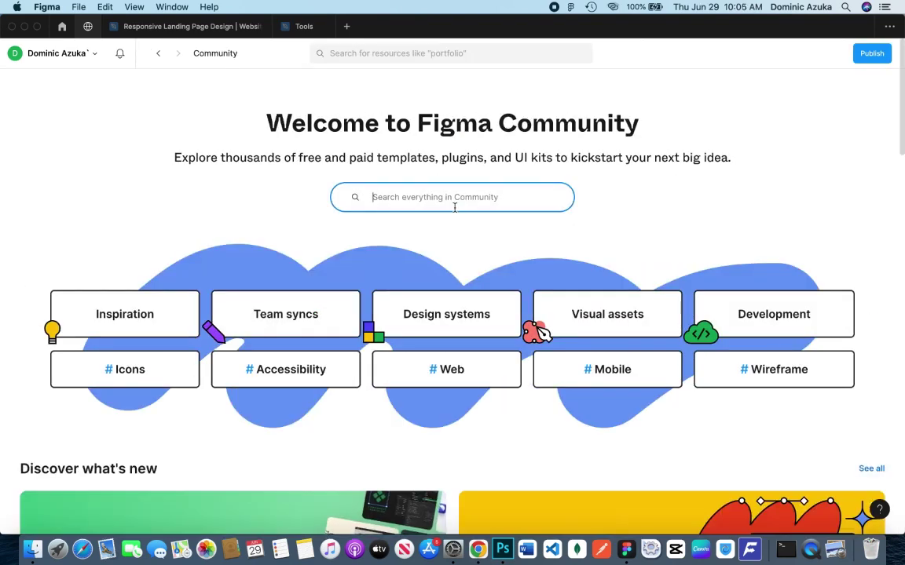
text(plugins)
key(Return)
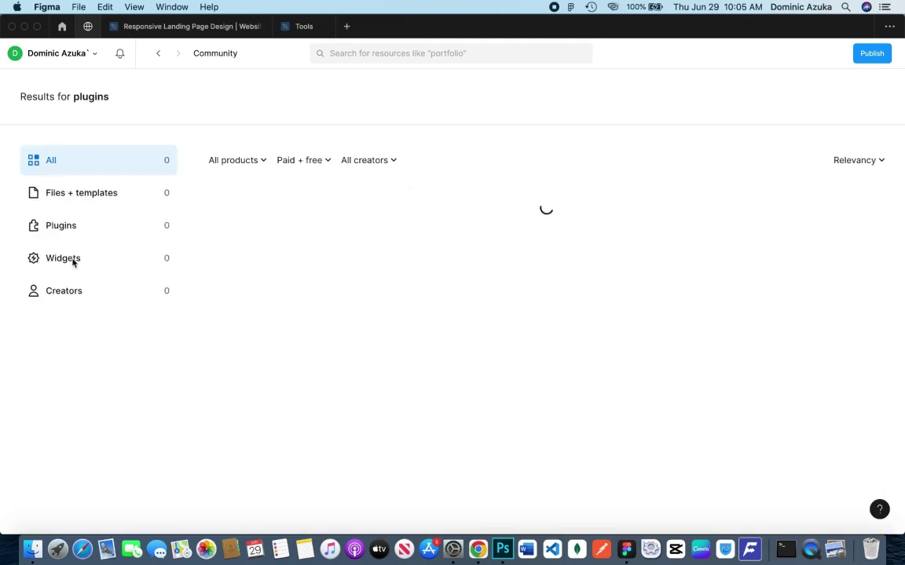
click(63, 227)
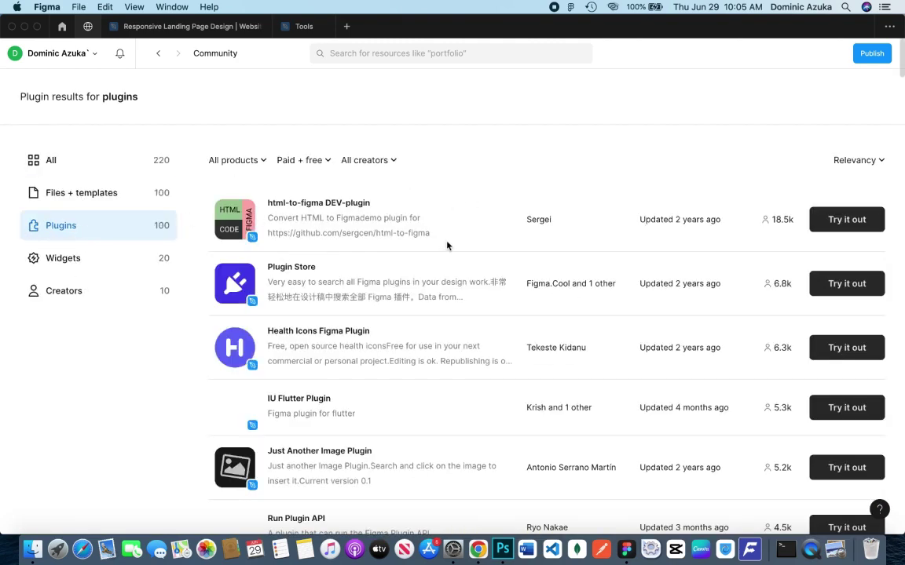
click(449, 55)
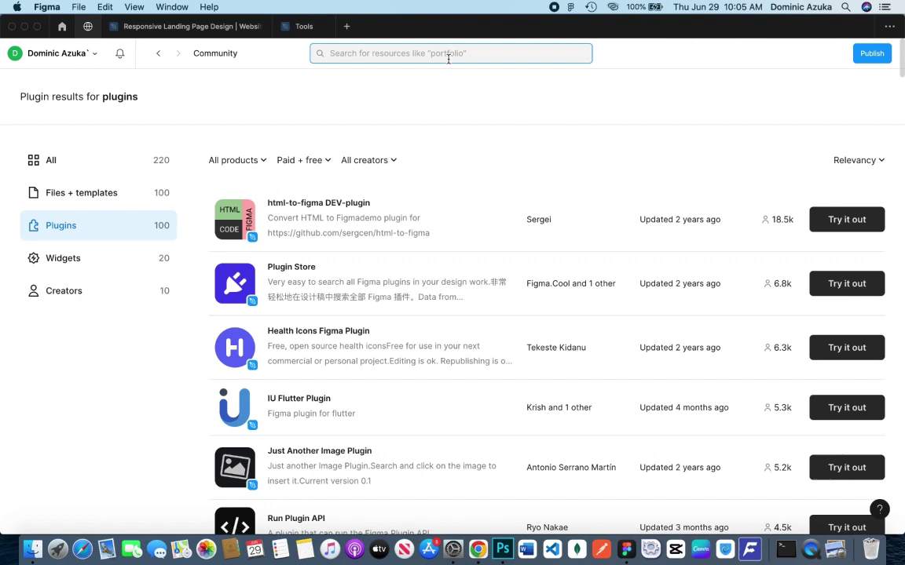
text(blog)
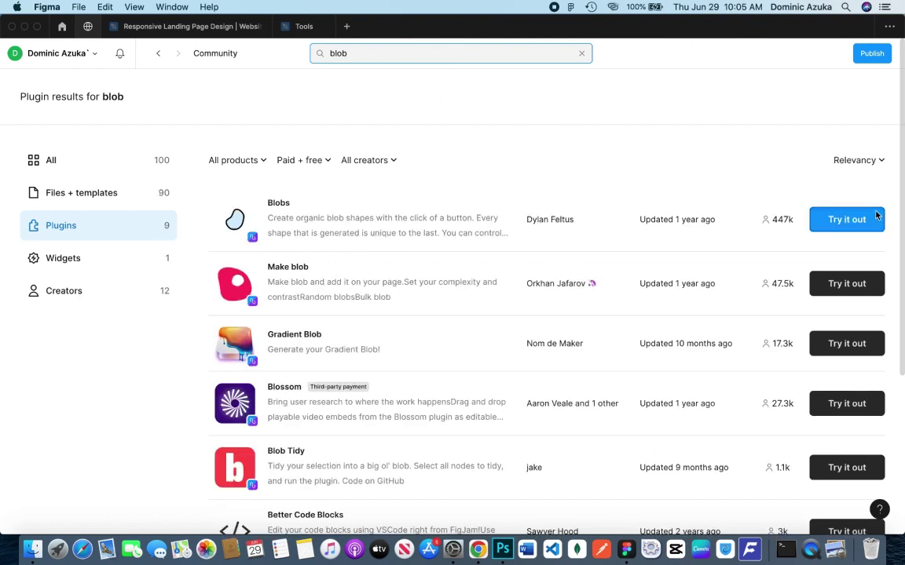
Try out the Blobs plugin in a scratch file, then return to the blob results.
click(870, 219)
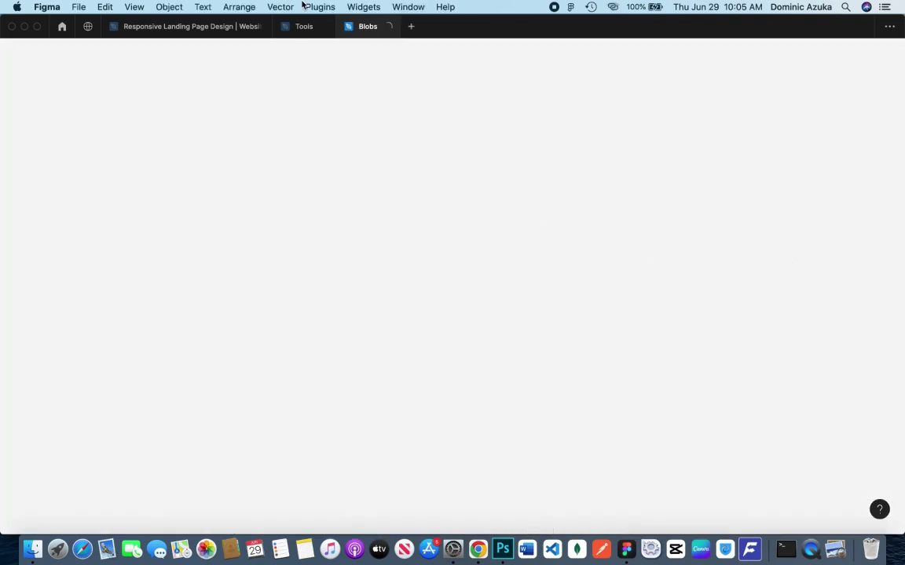
click(304, 26)
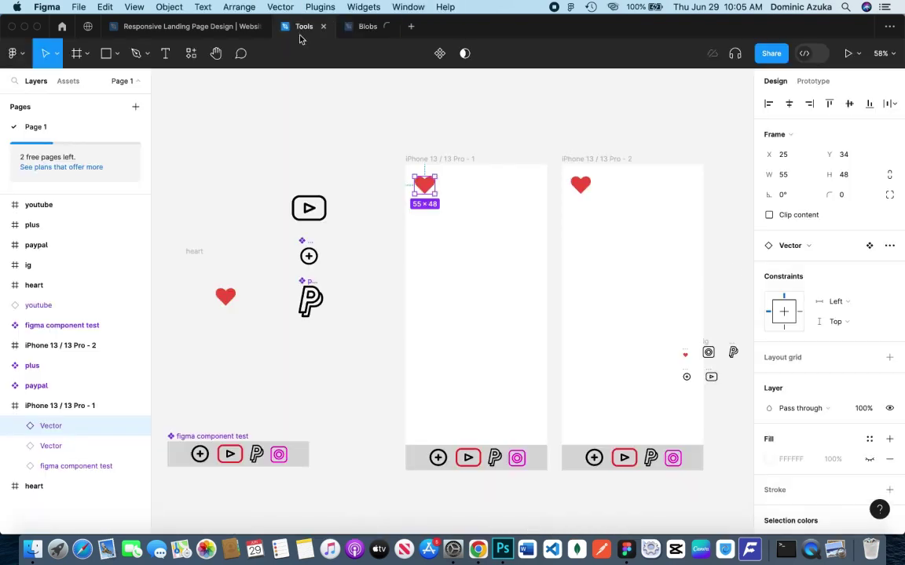
click(324, 26)
click(87, 26)
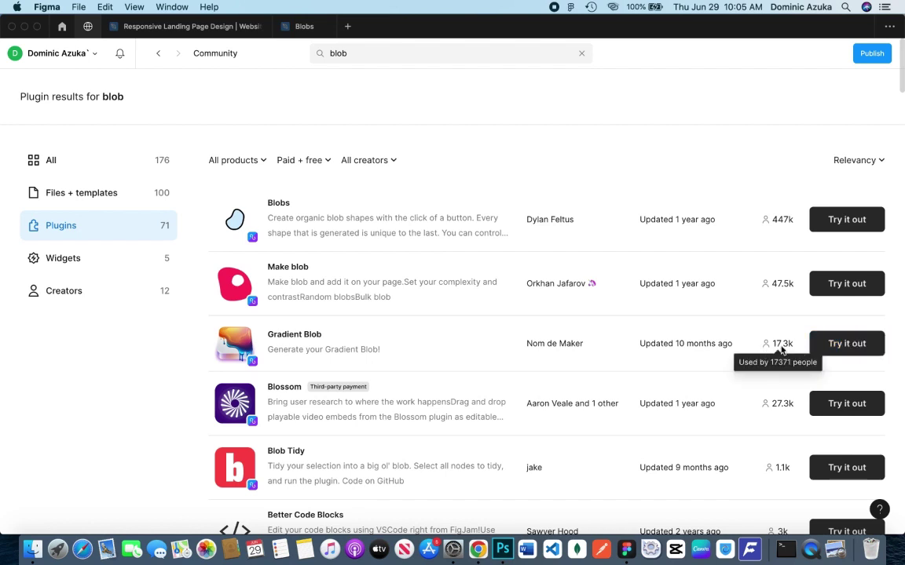
Run the Gradient Blob and Blobs plugins, then close the Blobs window and its file.
click(841, 341)
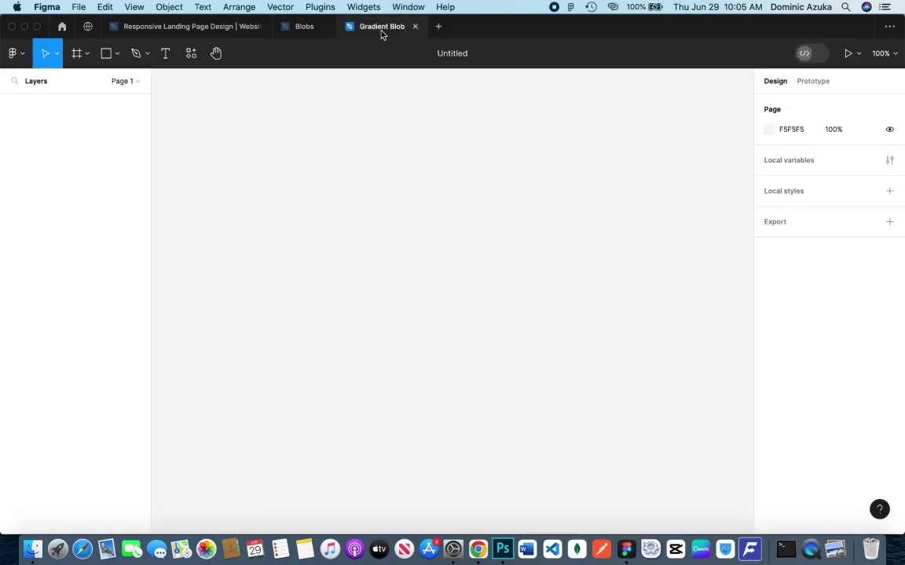
click(256, 251)
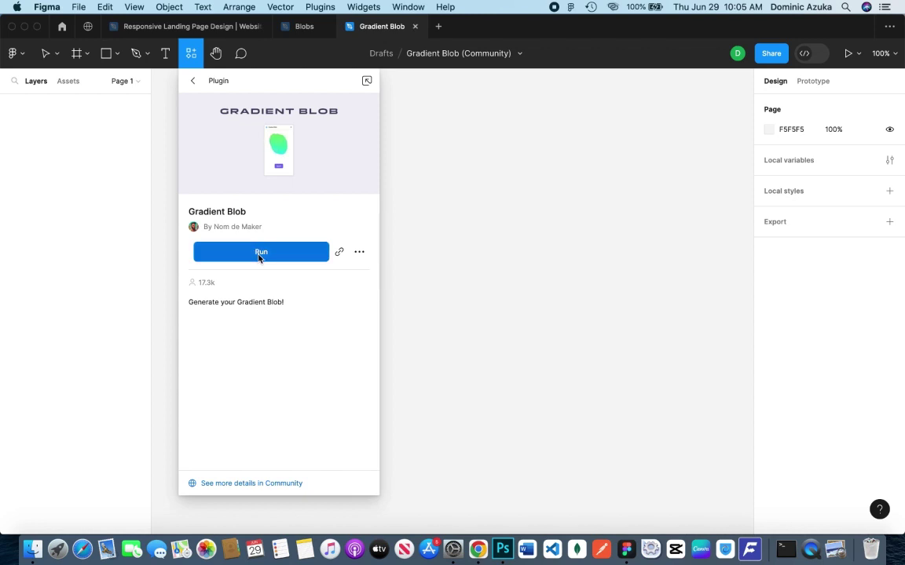
click(302, 26)
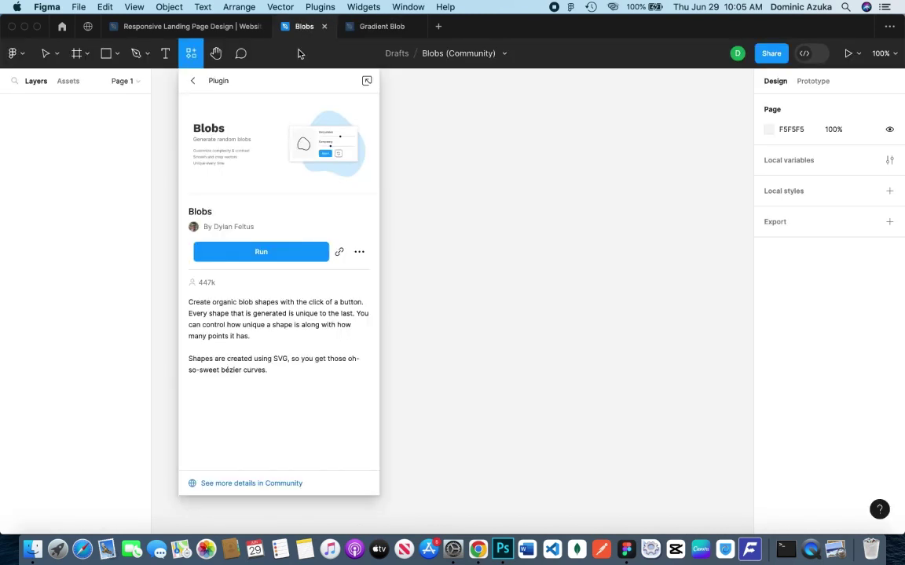
click(297, 252)
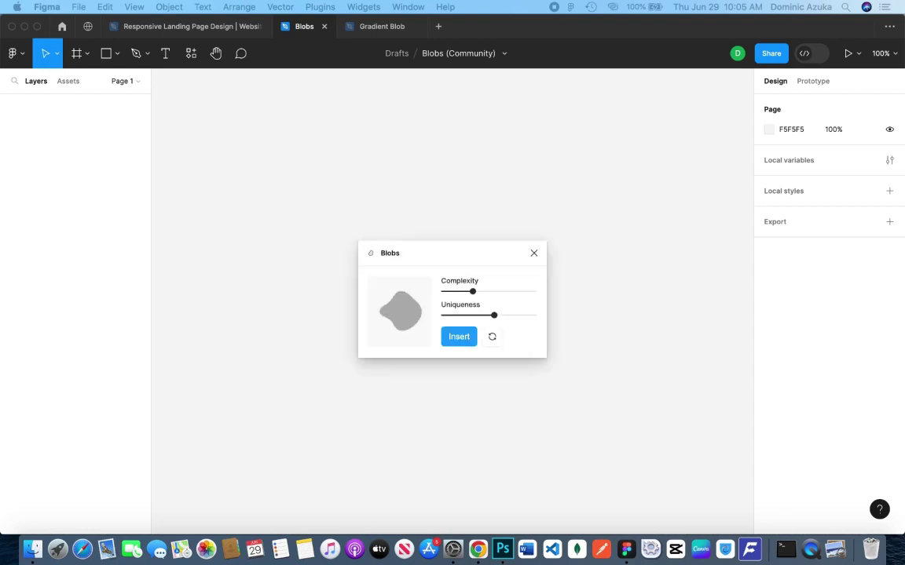
click(534, 254)
click(324, 26)
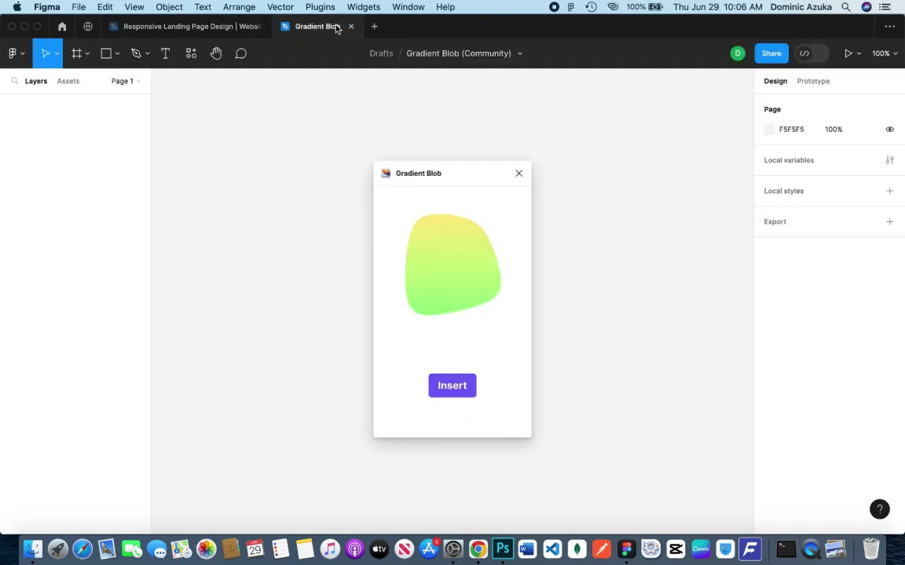
Close the Gradient Blob scratch file and return to the landing page design.
click(351, 27)
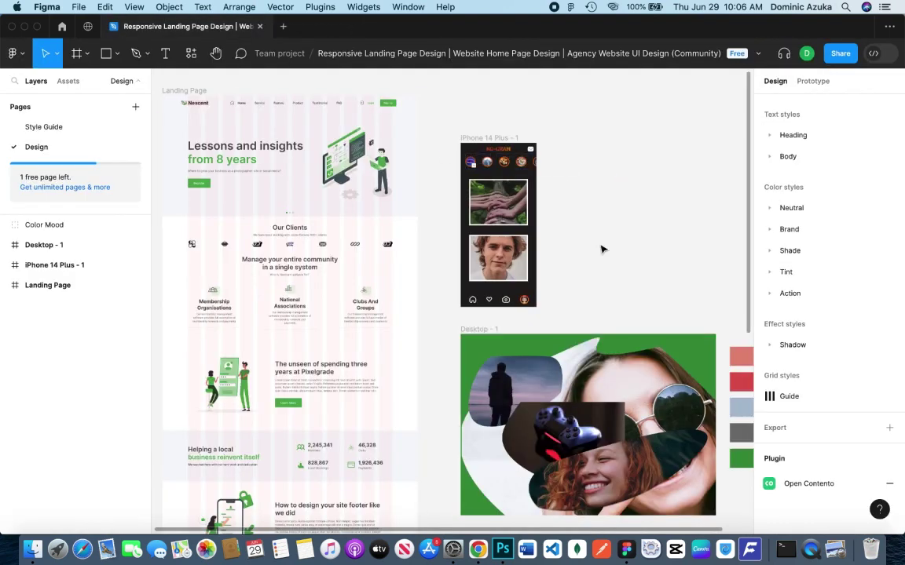
click(88, 26)
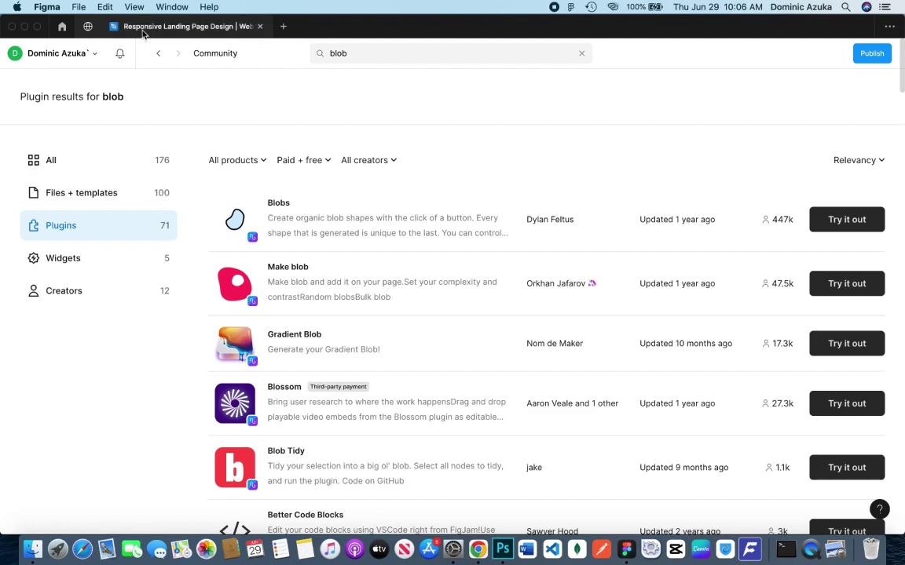
click(142, 26)
Add a MacBook Pro 16" frame and place it beside the iPhone 14 Plus frame.
click(87, 53)
click(86, 84)
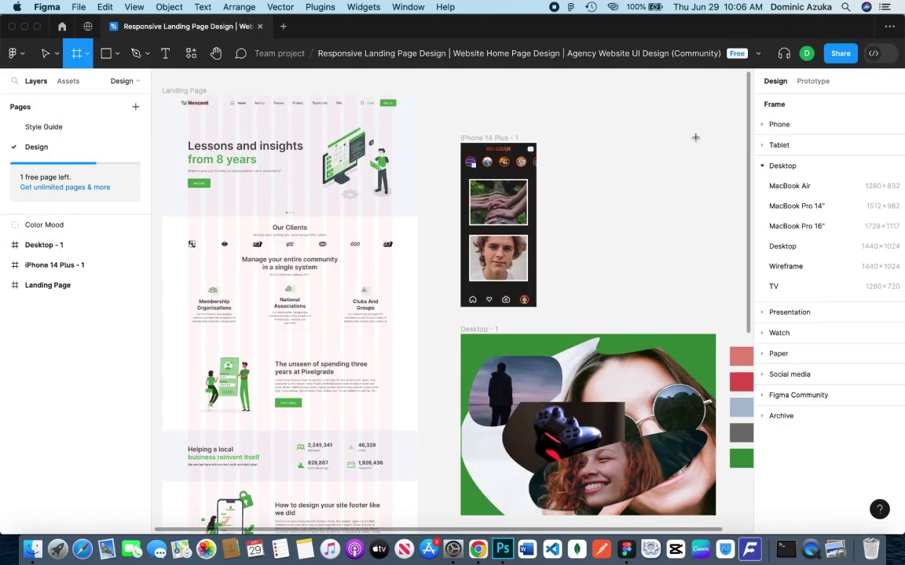
click(824, 228)
drag(632, 307, 486, 261)
click(614, 353)
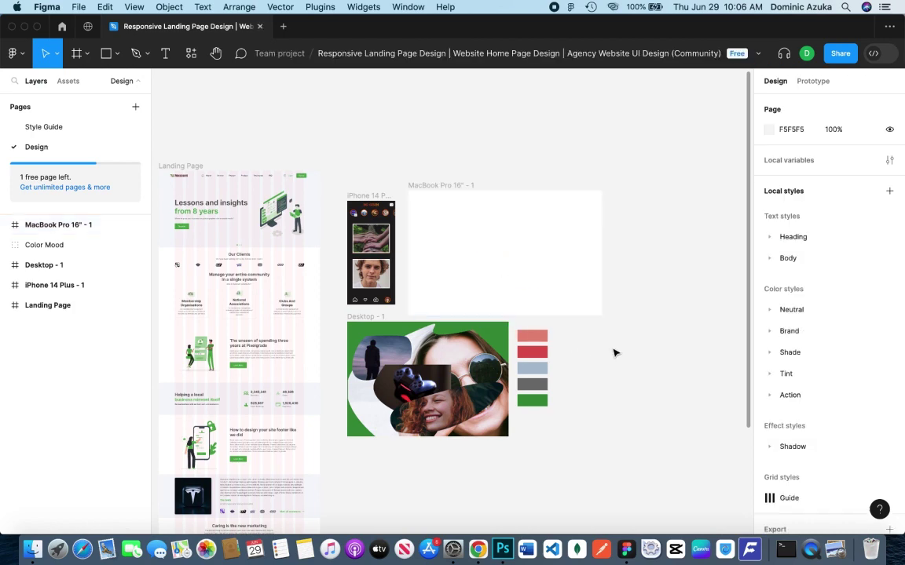
Zoom in on the new MacBook Pro 16" frame.
alt+click(465, 255)
click(491, 250)
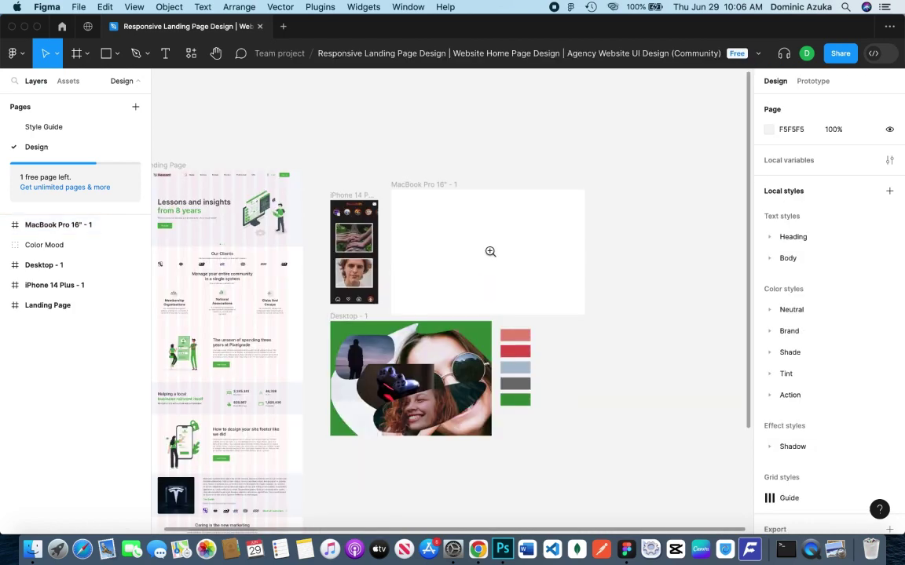
click(490, 256)
click(399, 295)
click(289, 282)
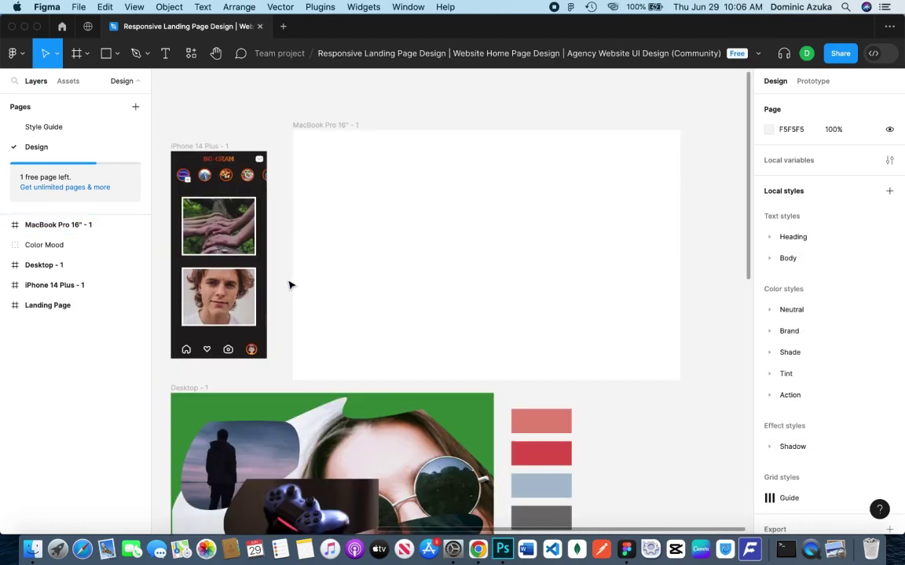
right_click(686, 453)
Relaunch the Blobs plugin with the MacBook frame selected and insert a new blob.
mouse_move(718, 505)
click(506, 342)
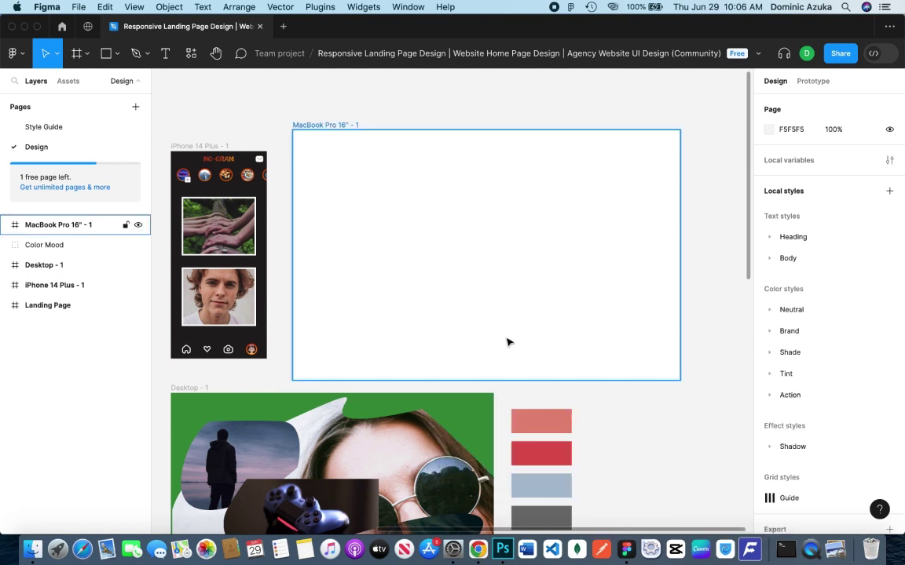
key(super+alt+p)
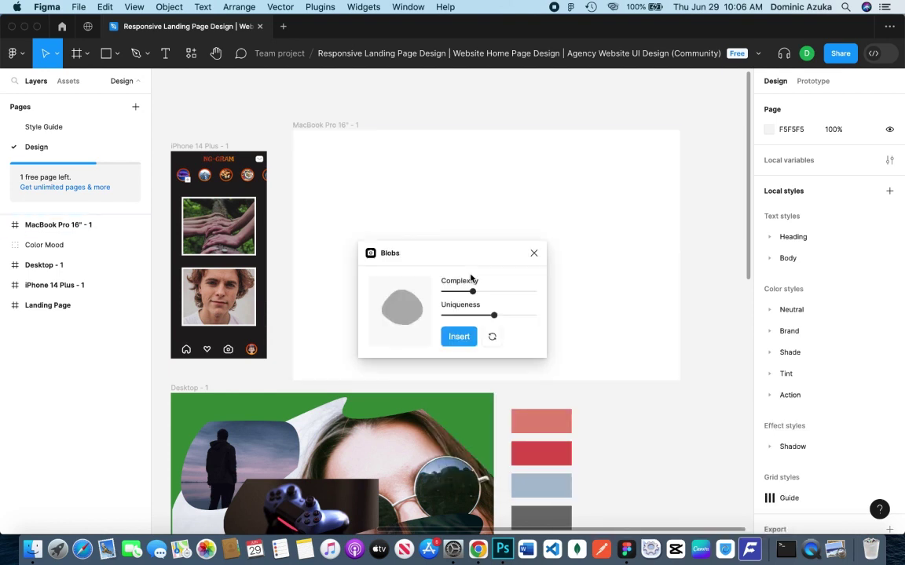
click(458, 336)
drag(472, 255, 704, 252)
Move the blob behind the MacBook frame, positioned at its right edge.
drag(500, 330, 416, 257)
drag(616, 250, 630, 288)
click(699, 424)
drag(46, 225, 55, 253)
click(697, 393)
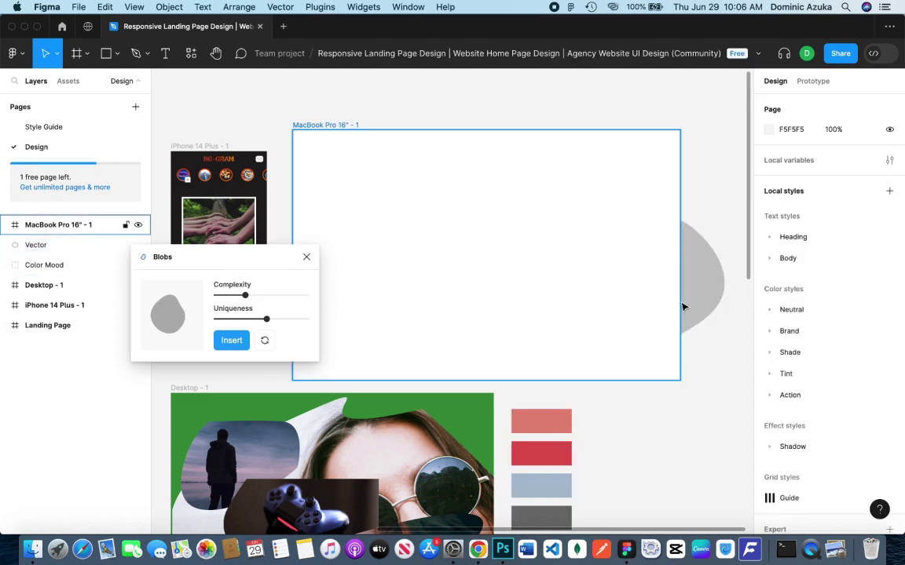
click(687, 299)
drag(684, 293, 629, 296)
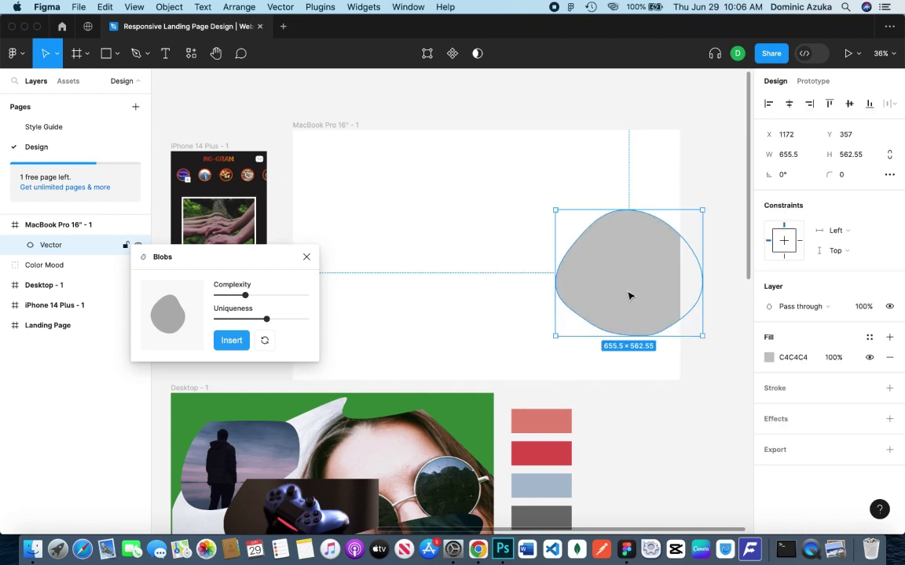
key(shift+Right)
key(shift+Right)
key(shift+Right)
key(shift+Right)
key(shift+Right)
key(shift+Right)
key(shift+Right)
key(shift+Right)
key(shift+Right)
key(shift+Right)
key(shift+Right)
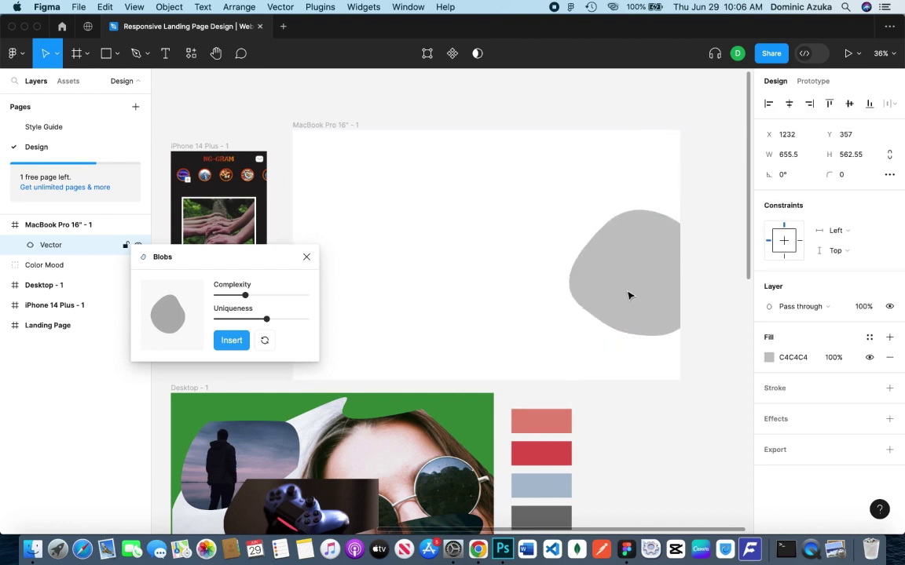
Fill the blob with a red E54848 linear gradient.
click(769, 358)
click(707, 230)
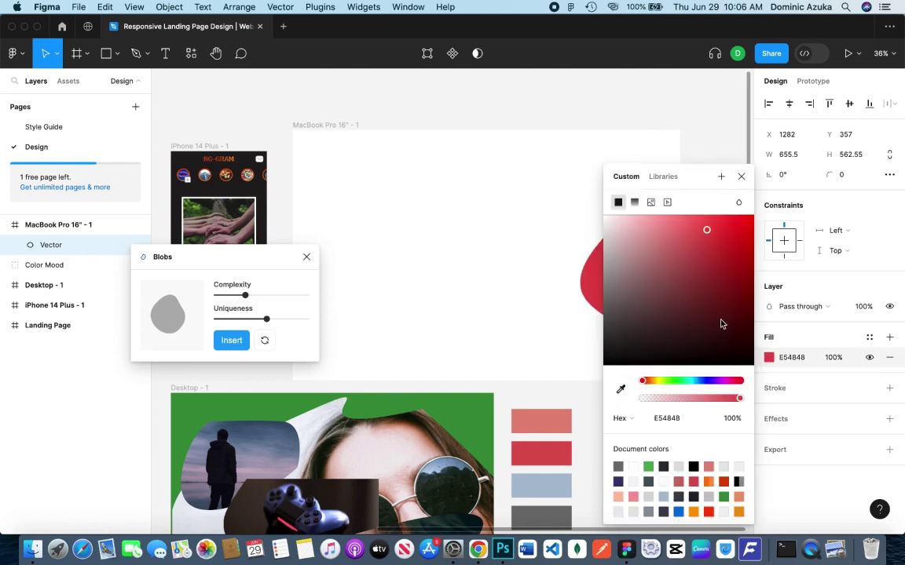
click(634, 202)
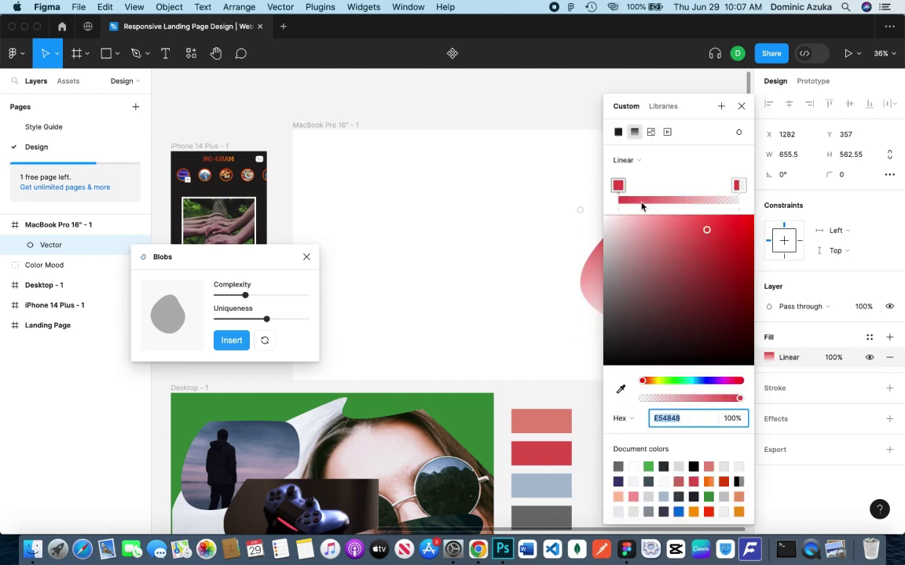
click(740, 106)
click(694, 139)
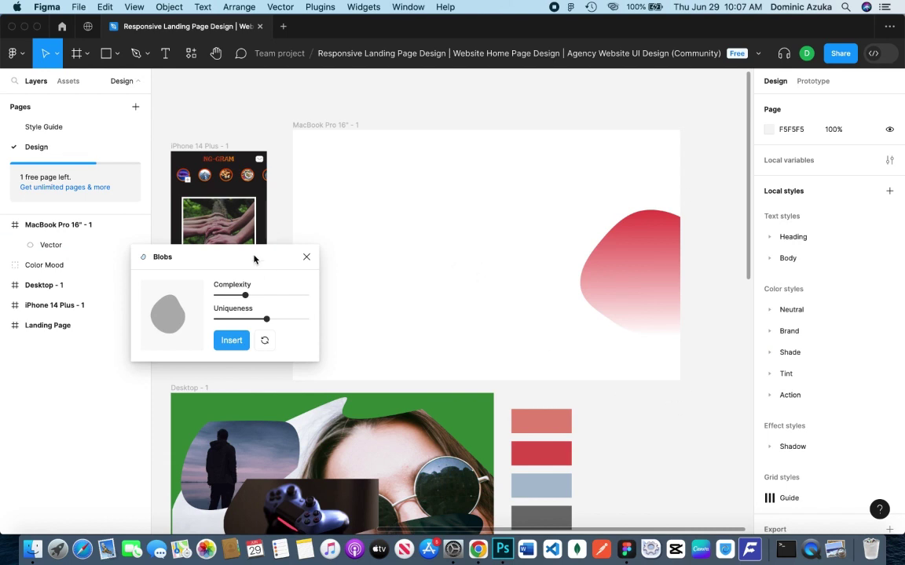
Insert a more irregular blob into the MacBook frame at its lower-left corner.
drag(267, 320, 296, 320)
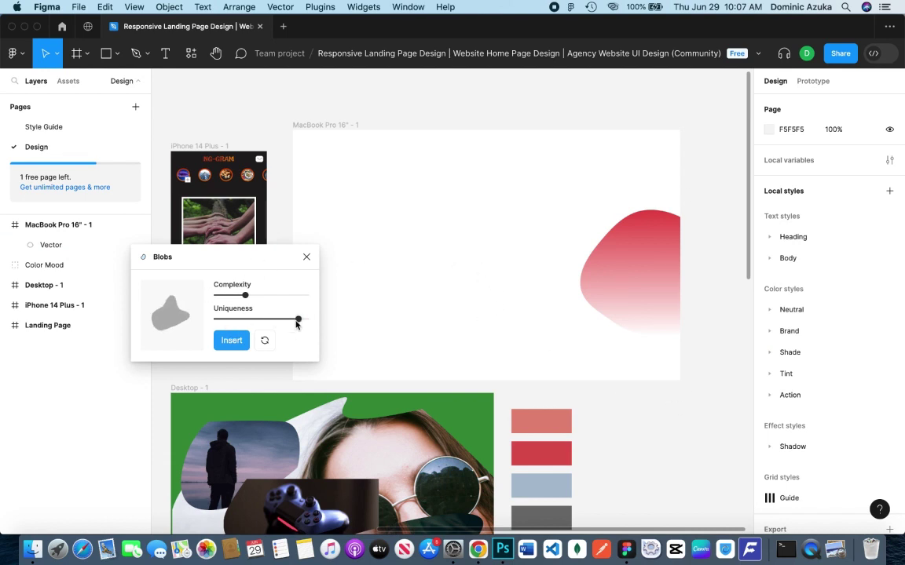
click(228, 345)
drag(463, 309, 369, 322)
drag(50, 224, 50, 245)
drag(347, 319, 307, 351)
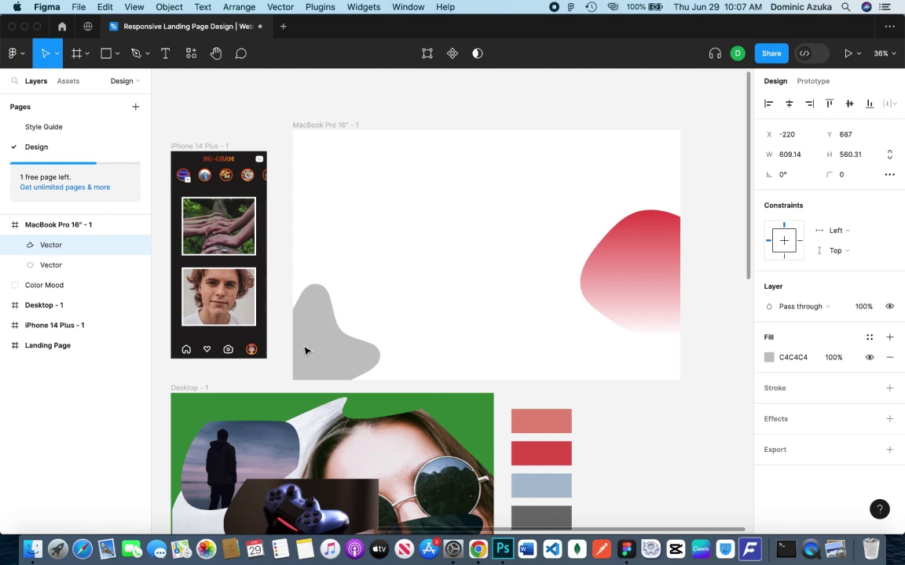
Fill the blob with a linear gradient from orange EC5C0B to brown 855308 at 76%.
click(768, 358)
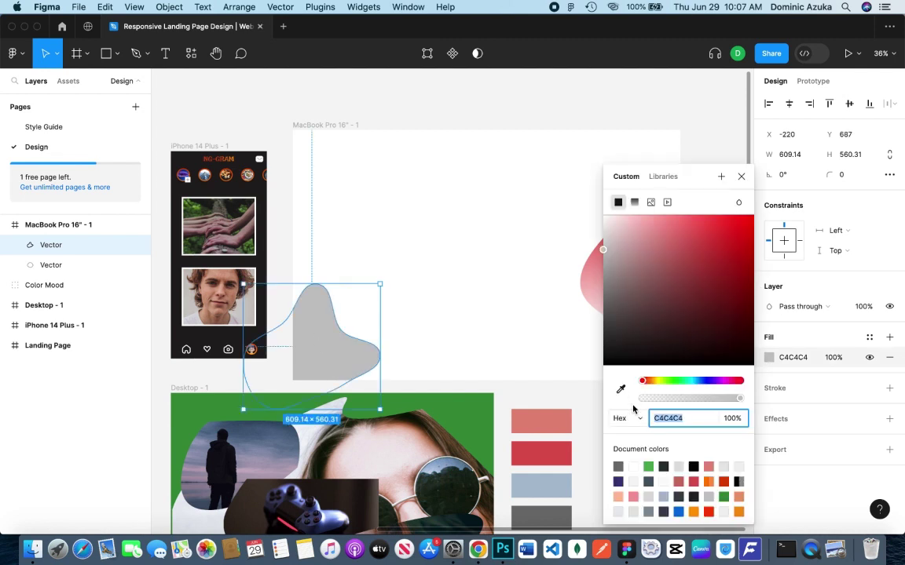
drag(643, 381, 649, 387)
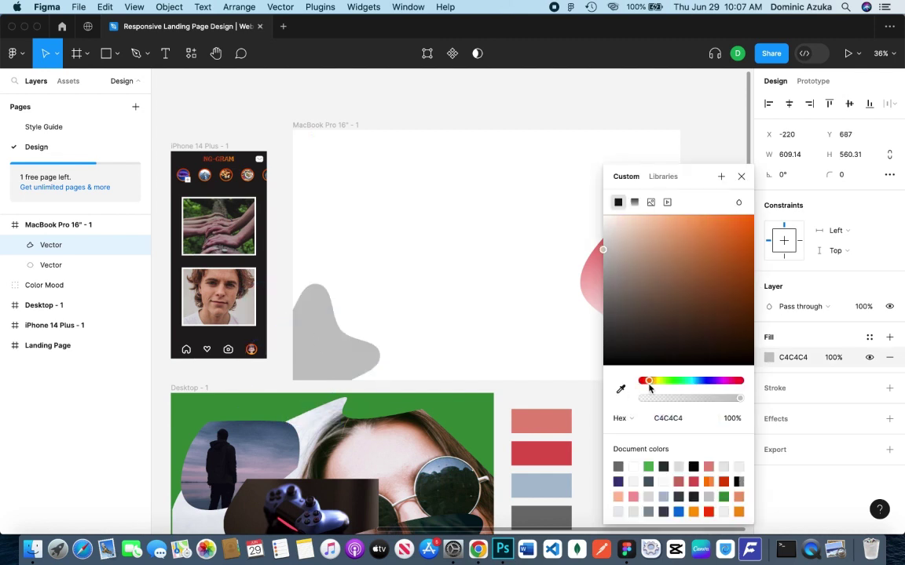
drag(666, 220, 746, 226)
click(633, 202)
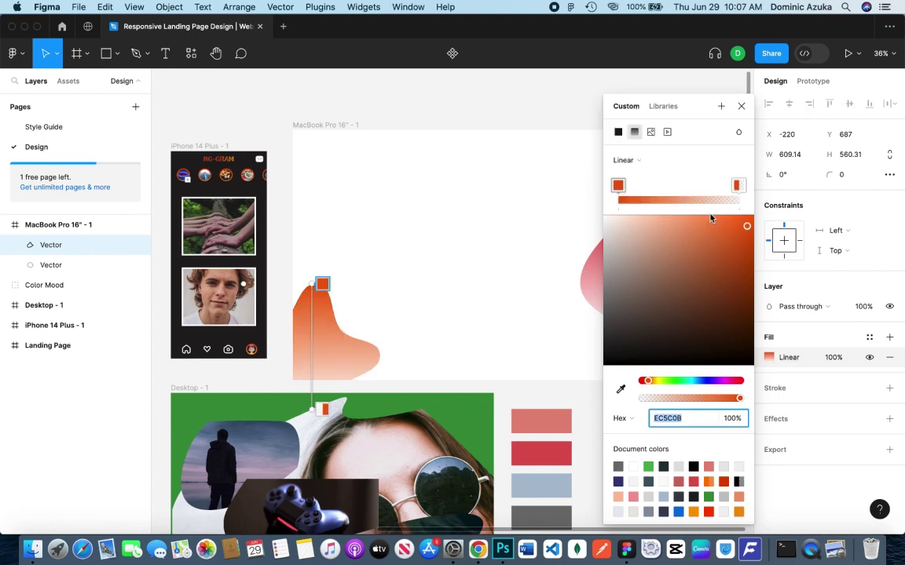
click(738, 185)
click(651, 382)
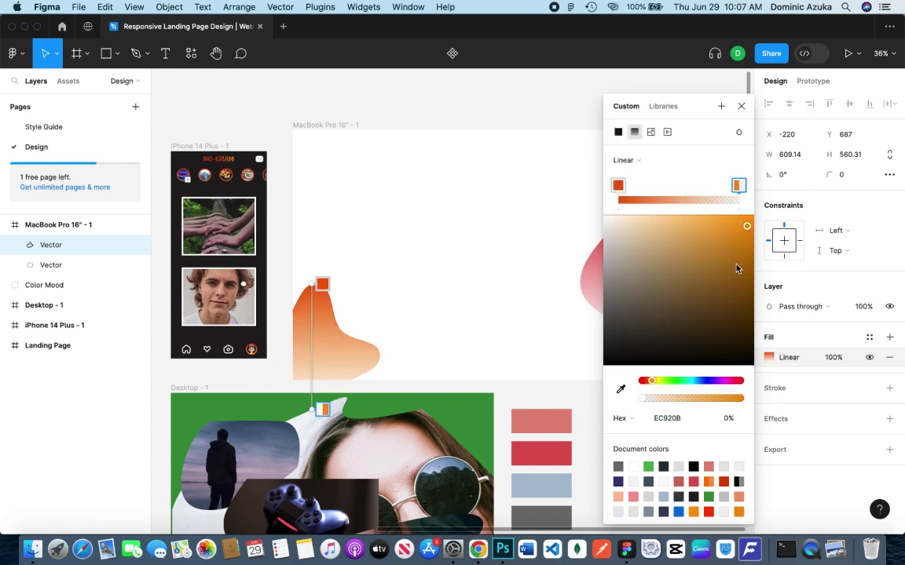
drag(736, 268, 745, 286)
drag(651, 401, 717, 400)
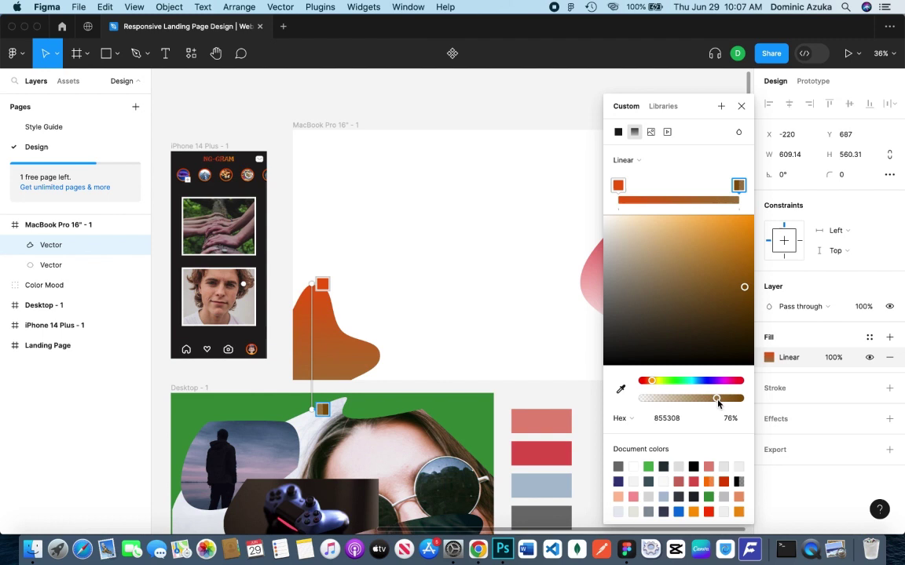
click(643, 137)
click(676, 120)
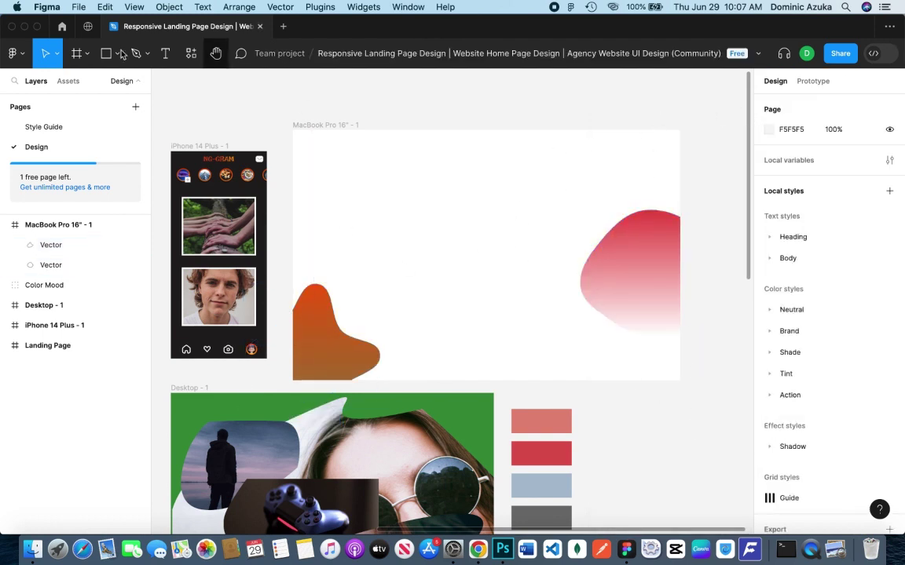
Search Community plugins for 'photos' and try out the Photos plugin.
click(87, 25)
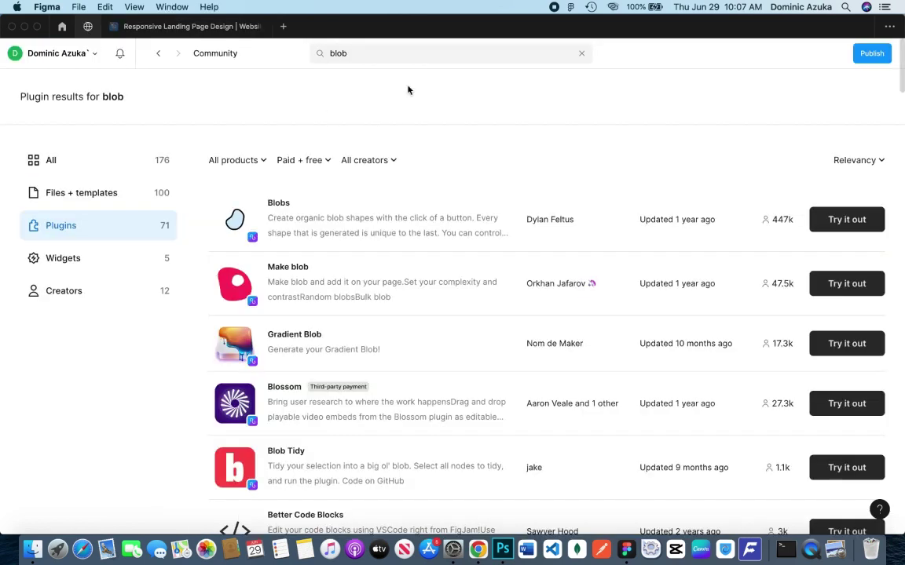
click(546, 53)
click(581, 53)
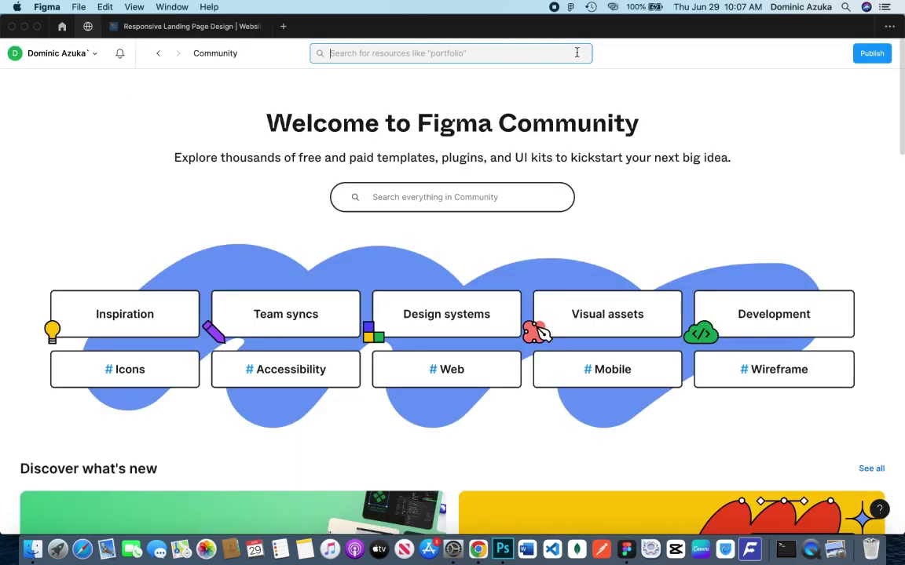
text(photos)
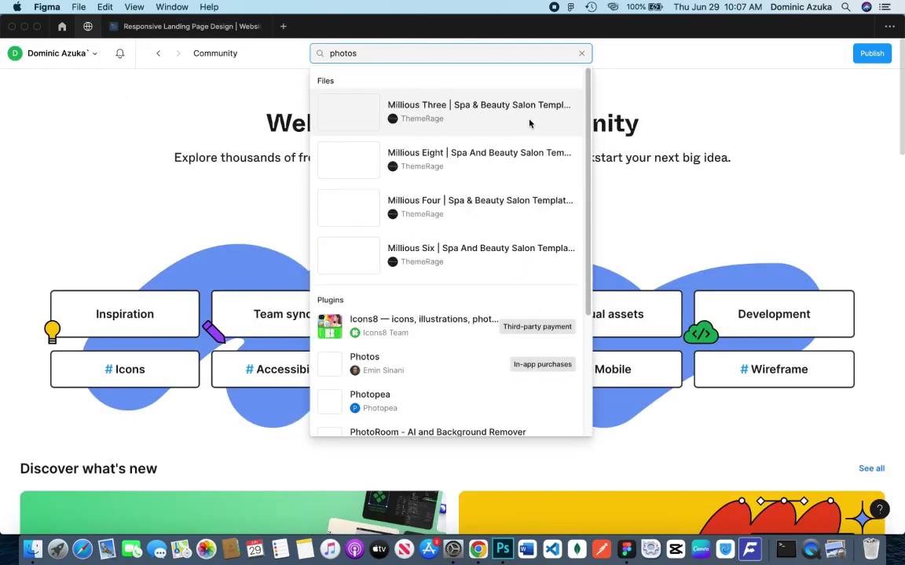
key(Return)
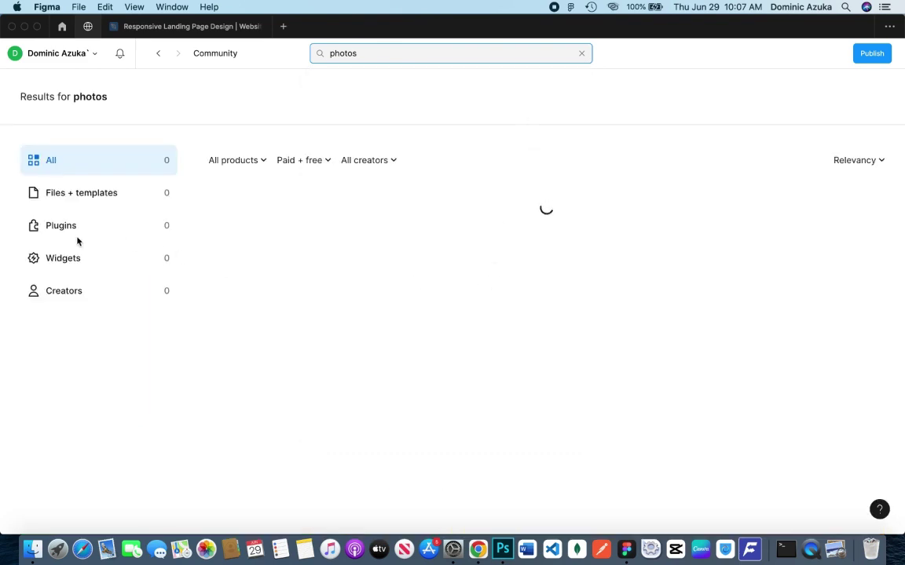
click(72, 232)
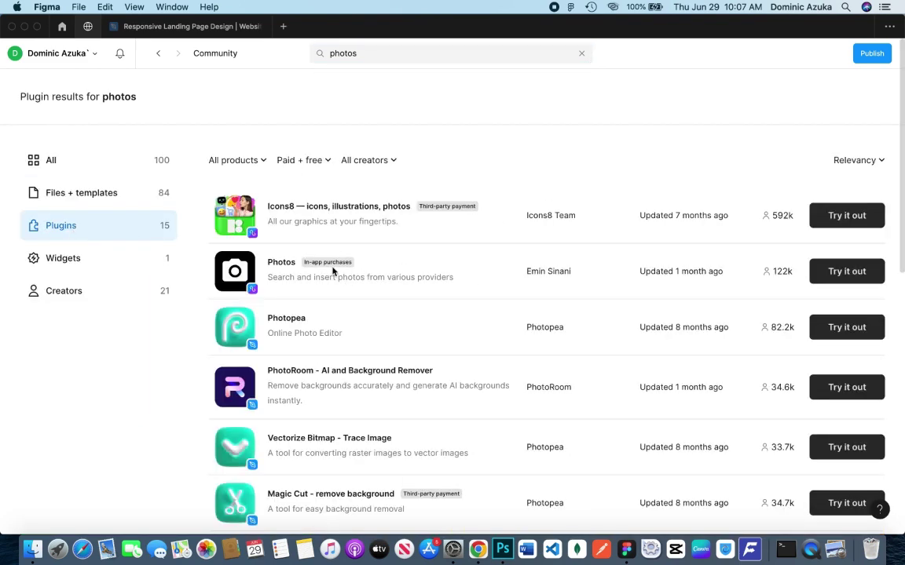
click(837, 271)
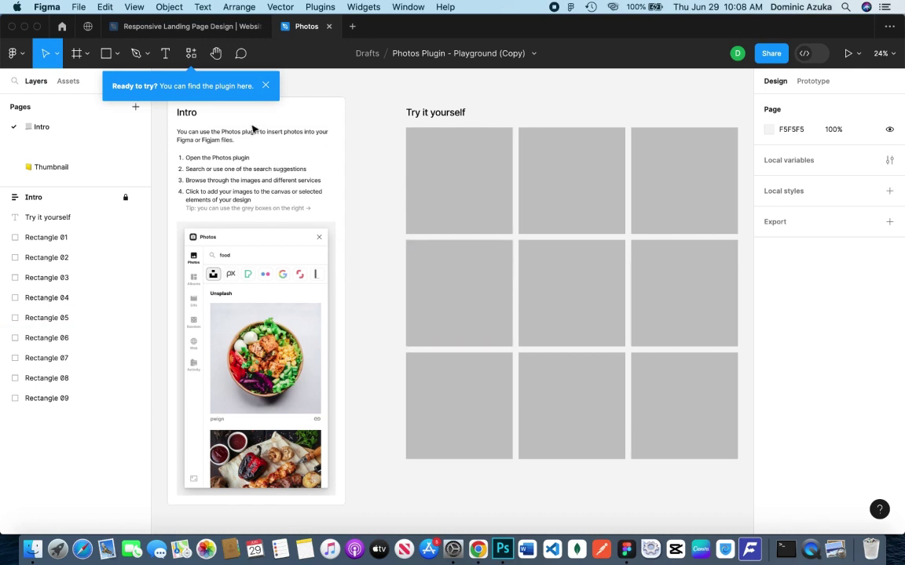
Dismiss the getting-started tip in the Photos Plugin playground draft.
click(235, 76)
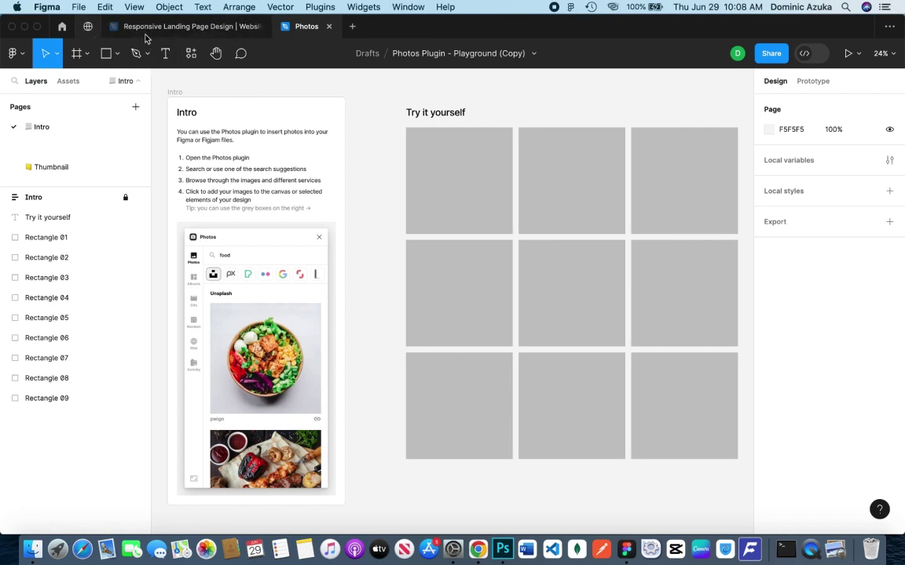
Fill the orange blob with a smiling woman's photo from the Photos plugin's 'people' search.
click(329, 27)
right_click(677, 396)
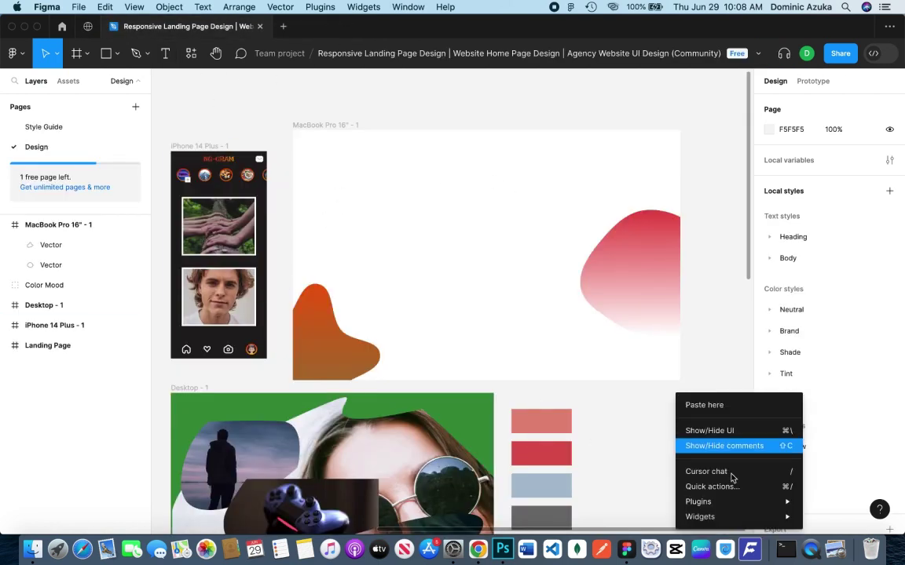
mouse_move(731, 502)
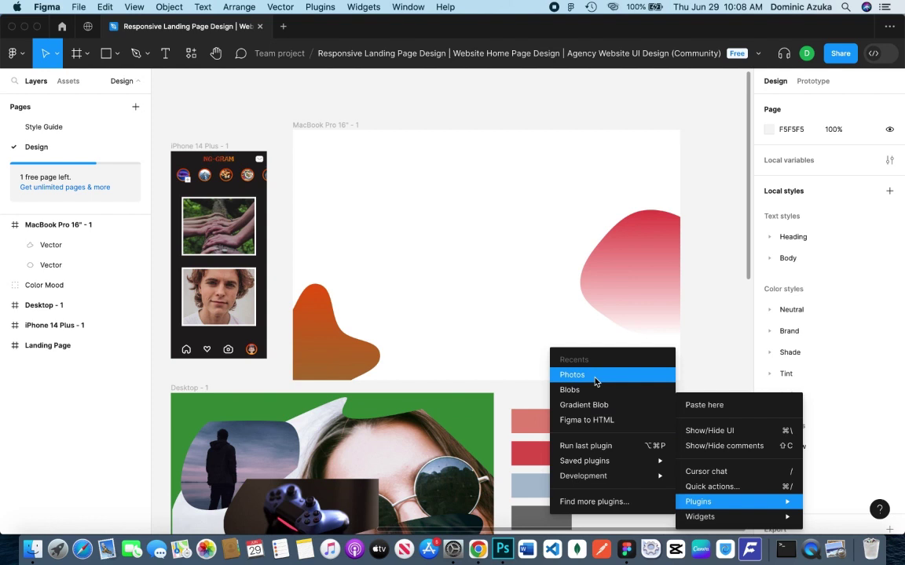
click(595, 377)
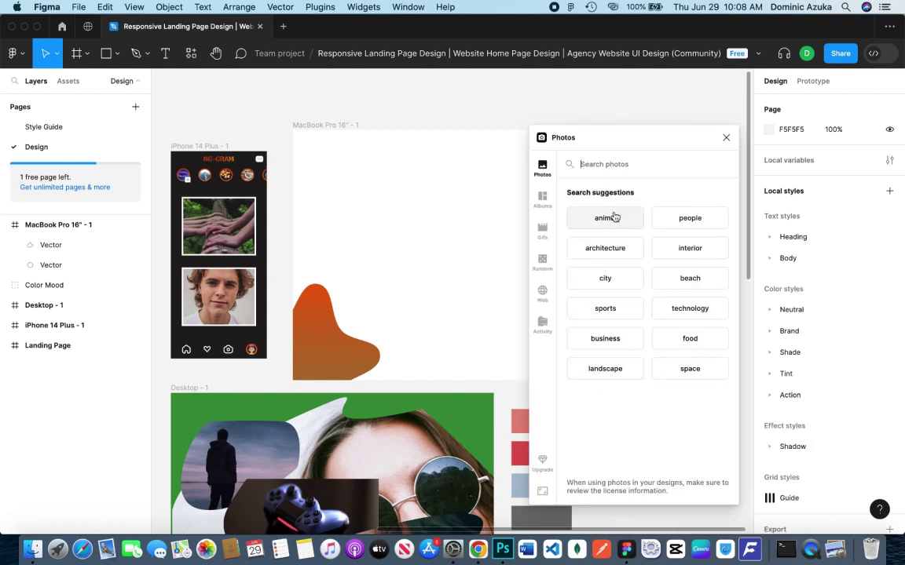
click(336, 339)
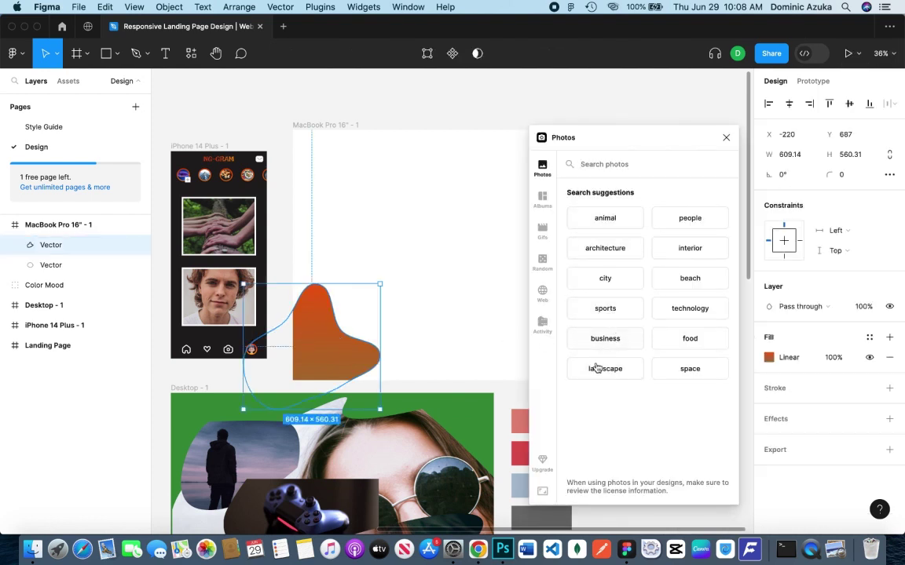
click(691, 219)
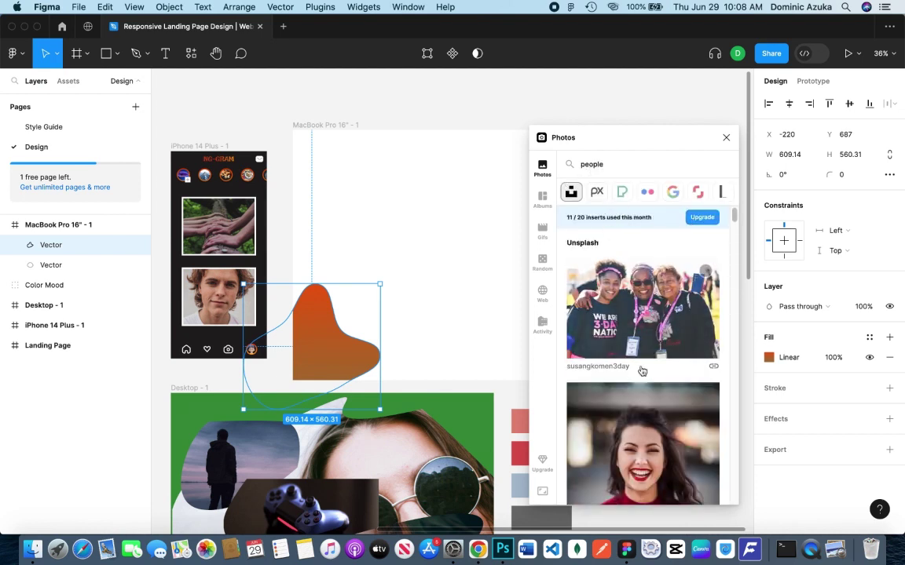
click(651, 454)
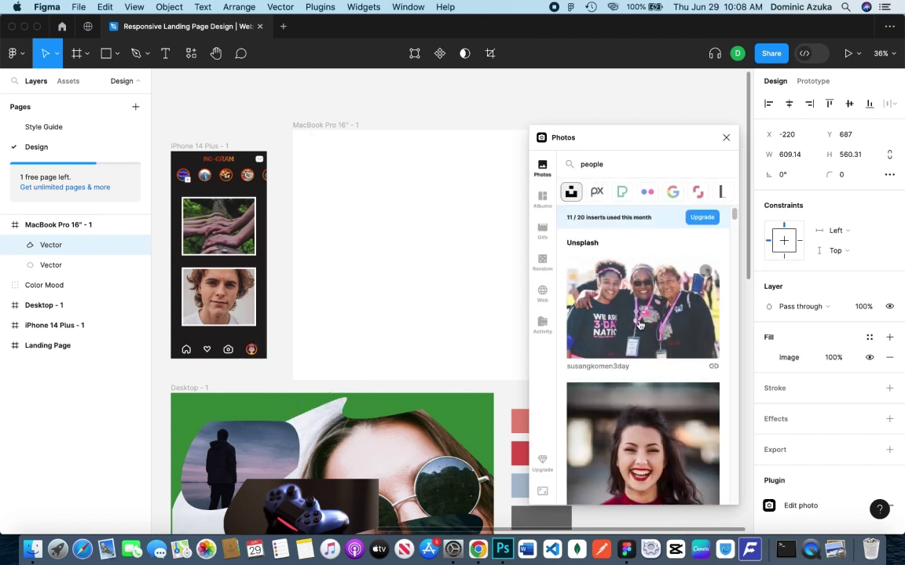
click(725, 139)
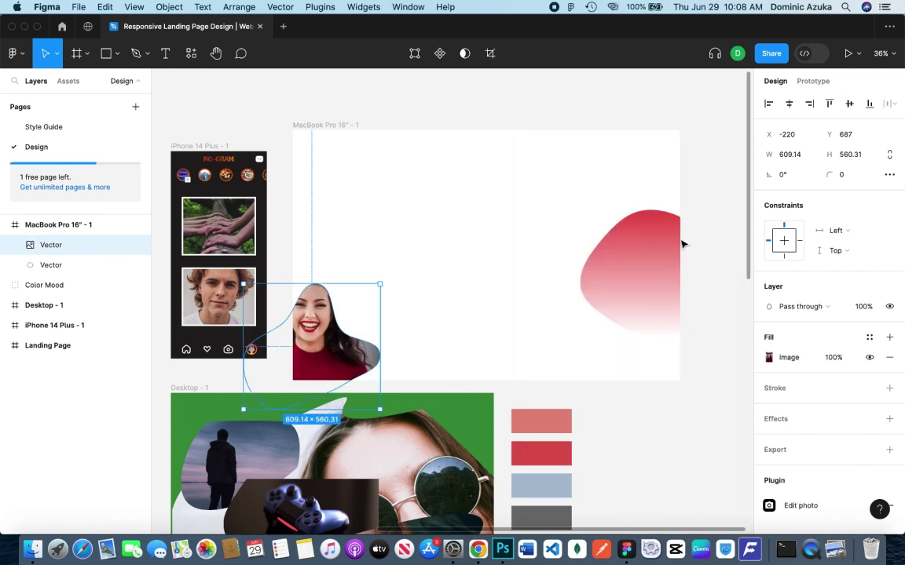
Fill the red gradient blob with a random preset photo from the Photos plugin.
click(660, 287)
right_click(665, 392)
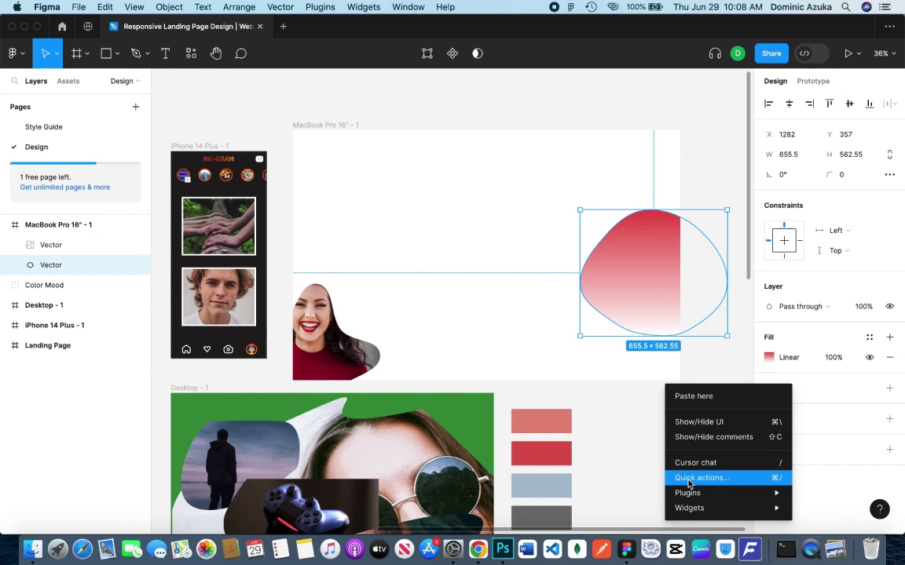
mouse_move(765, 491)
click(589, 370)
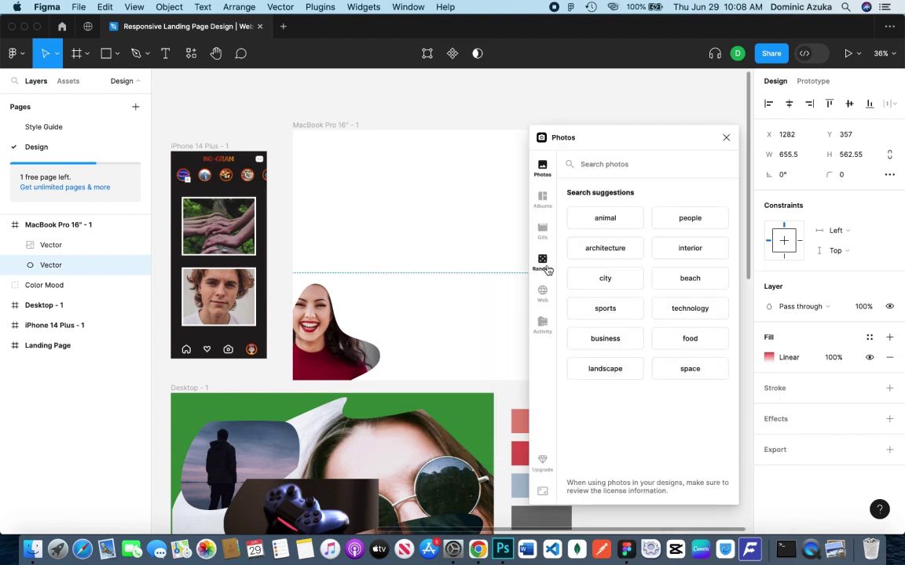
click(542, 264)
click(685, 428)
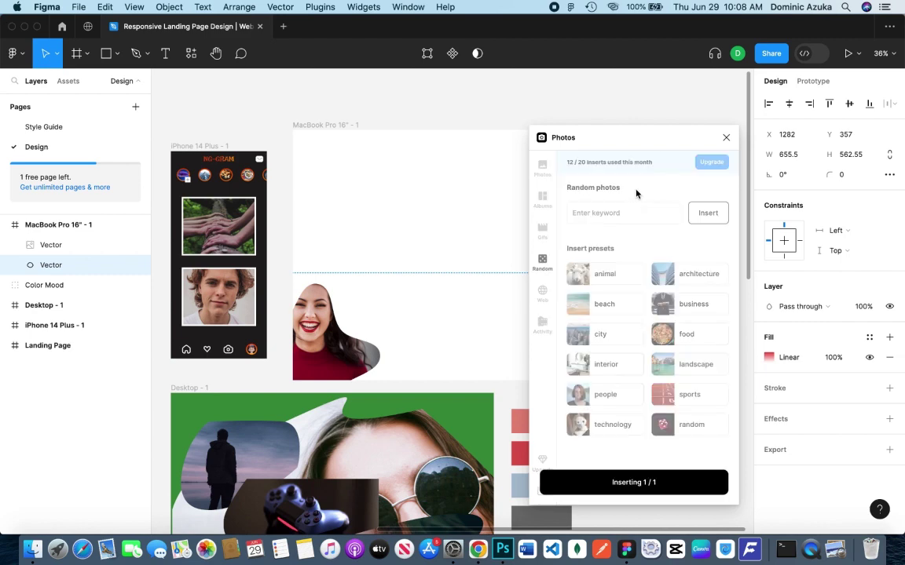
click(725, 138)
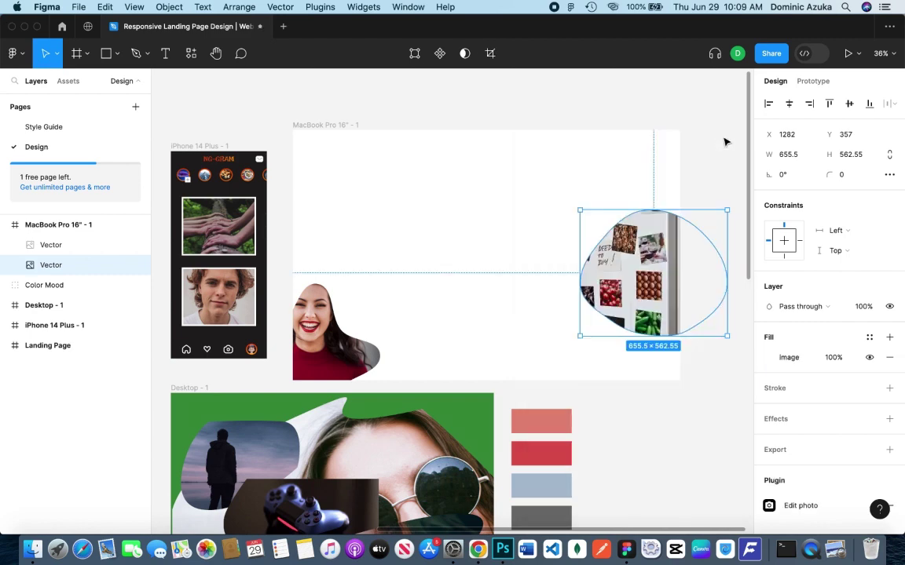
click(706, 435)
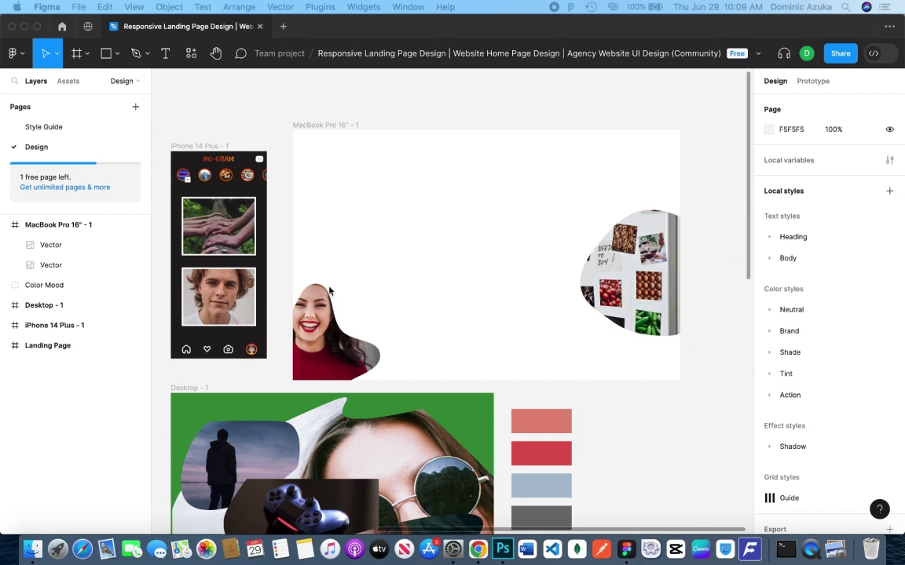
Browse the main menu's plugins submenu, then close the menus without choosing anything.
click(12, 54)
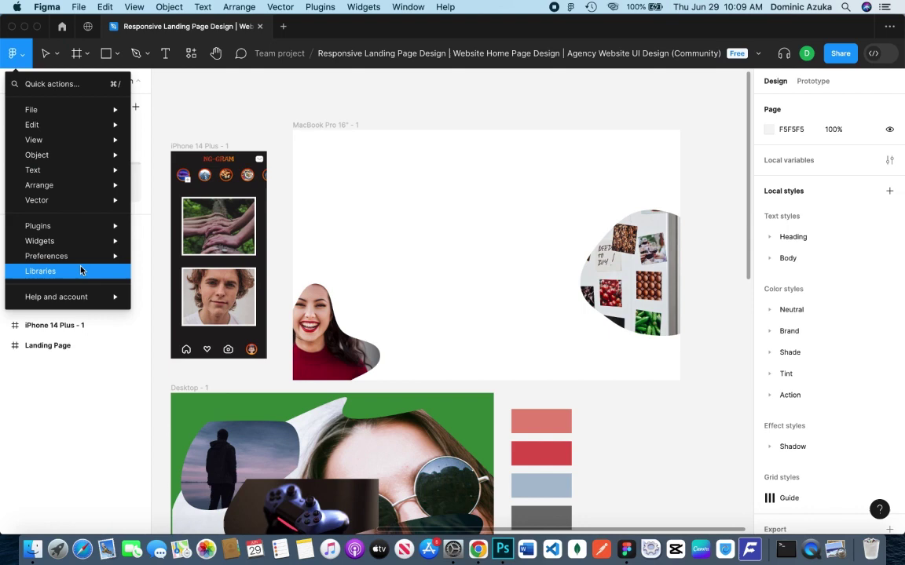
mouse_move(91, 234)
mouse_move(205, 344)
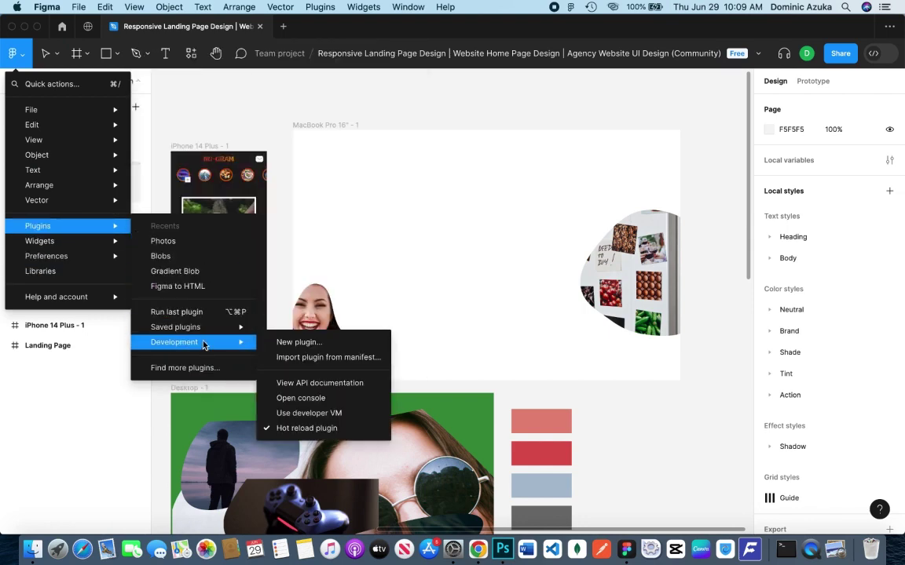
mouse_move(213, 327)
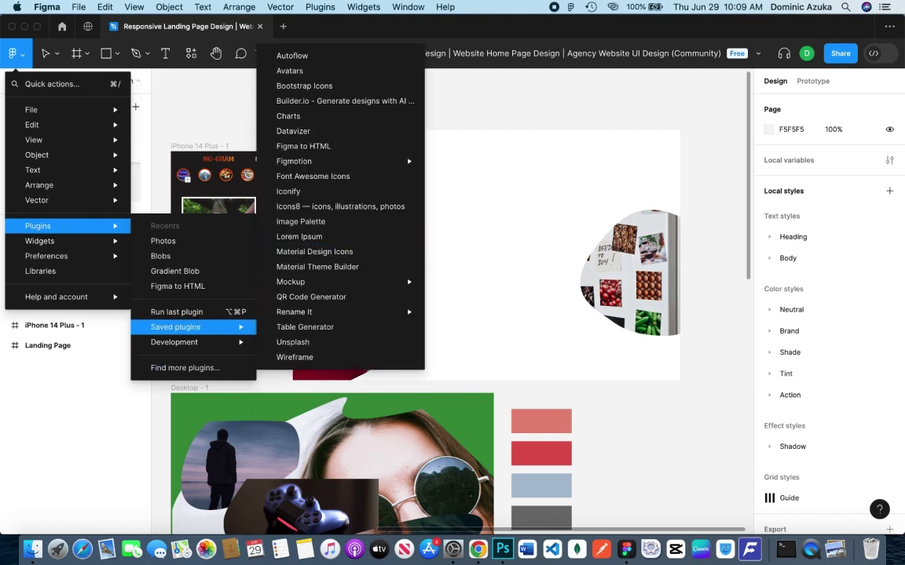
key(Escape)
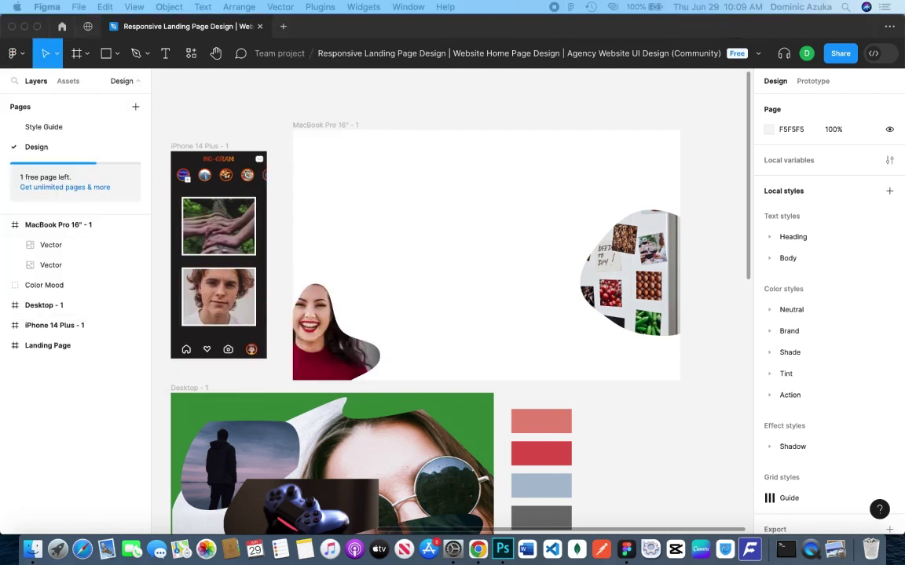
Open the plugins browser from the canvas menu, view the Photos plugin details, and return to the list.
right_click(683, 448)
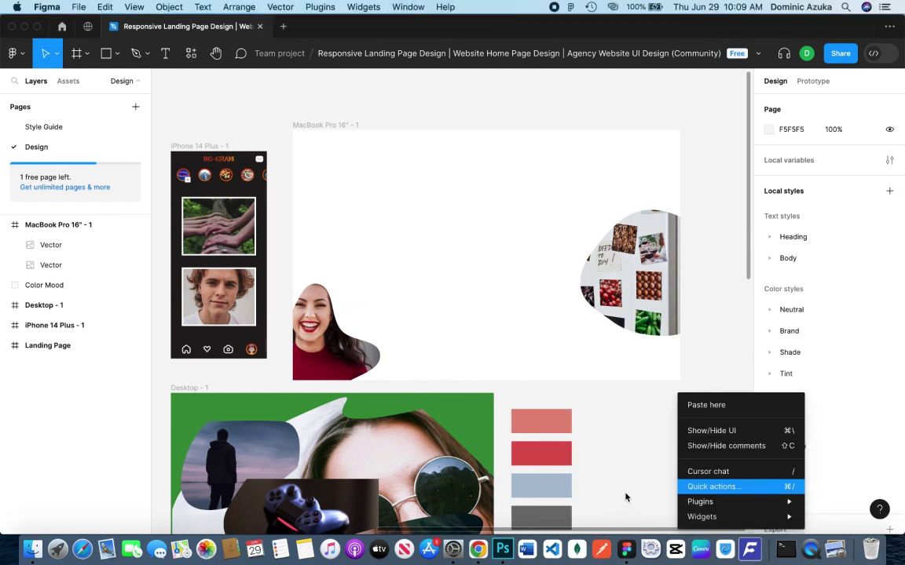
mouse_move(730, 503)
mouse_move(612, 479)
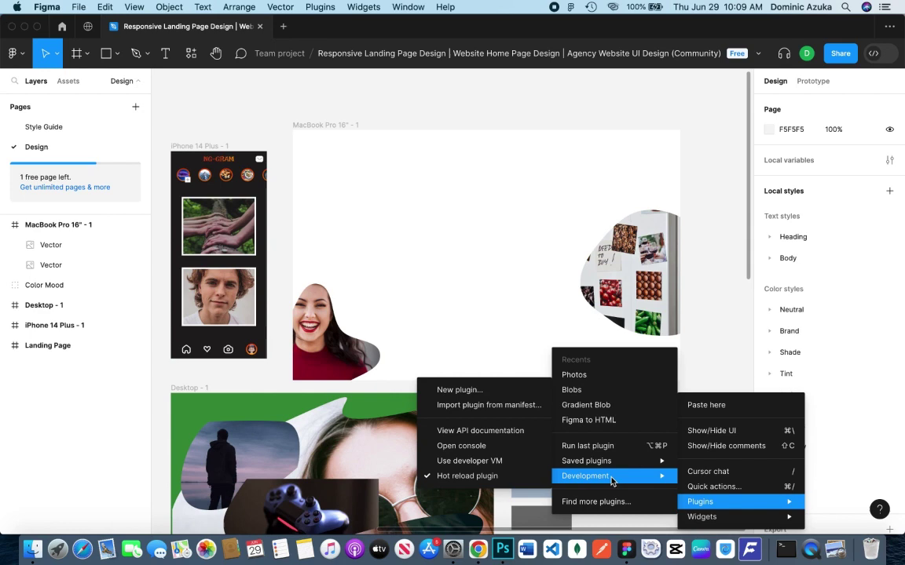
mouse_move(619, 462)
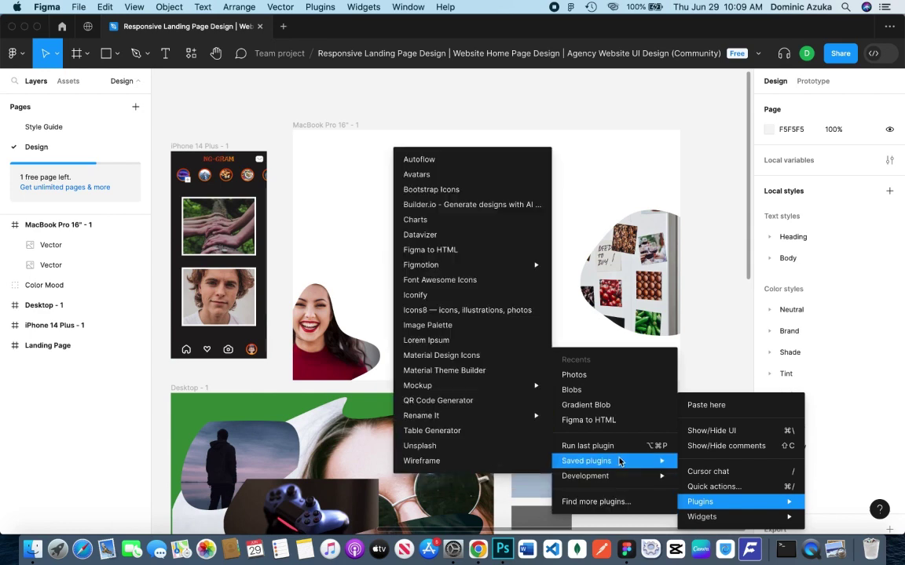
click(620, 502)
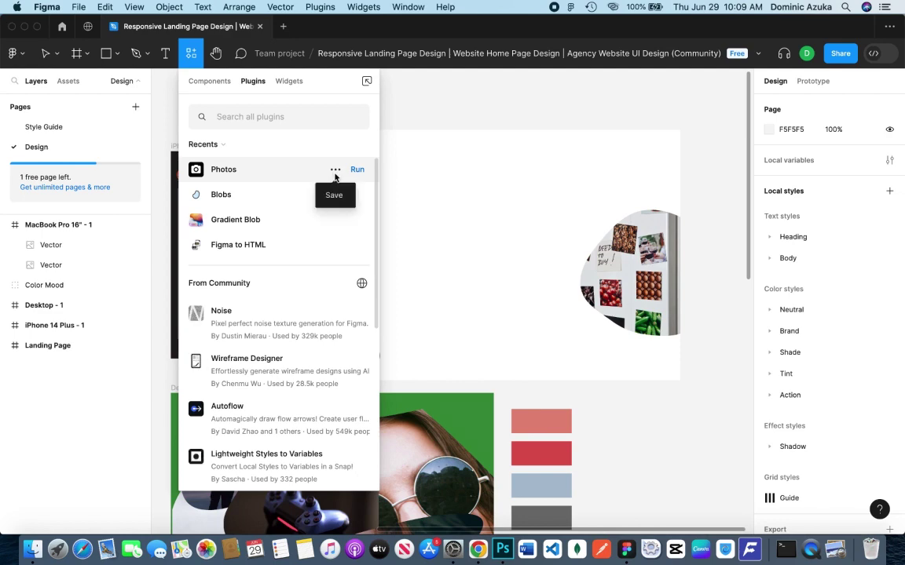
click(233, 178)
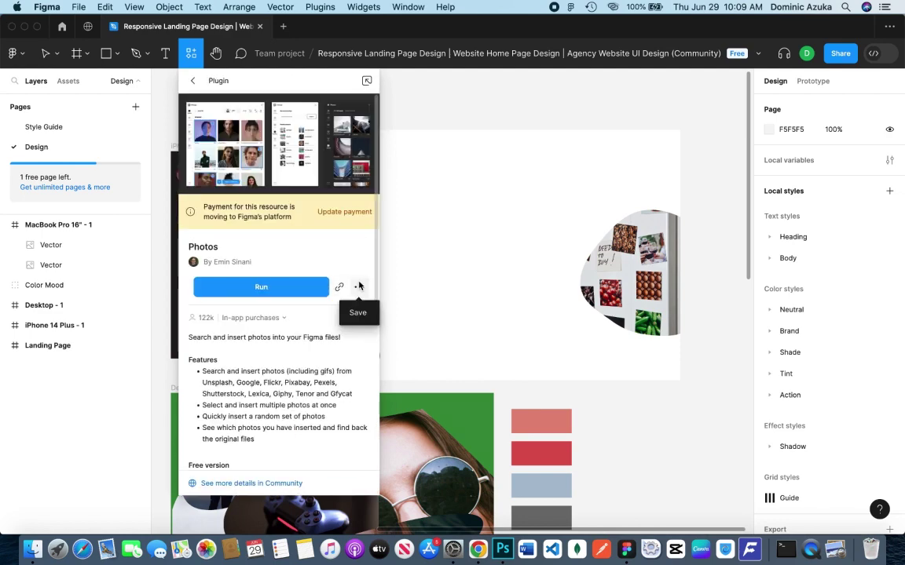
click(193, 81)
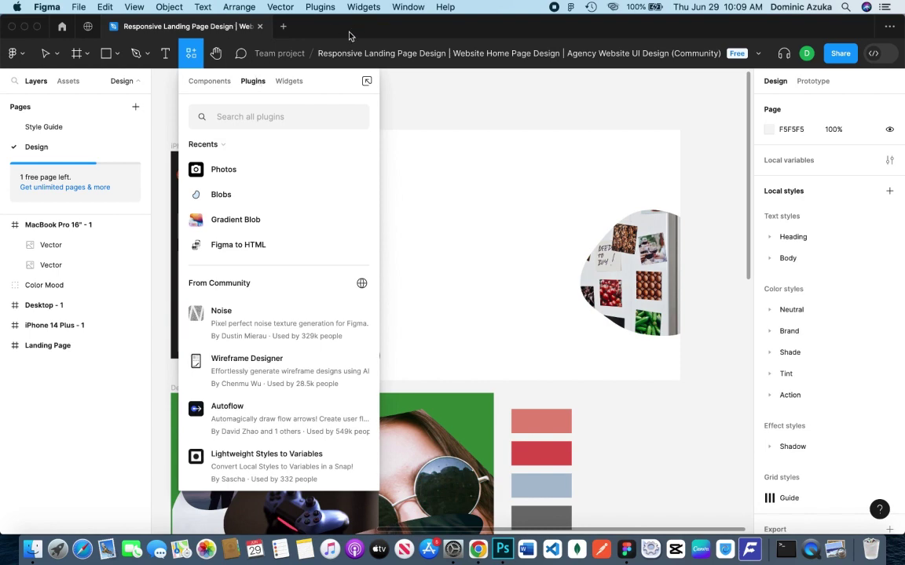
Open the plugin commands list and close it without running anything.
click(314, 8)
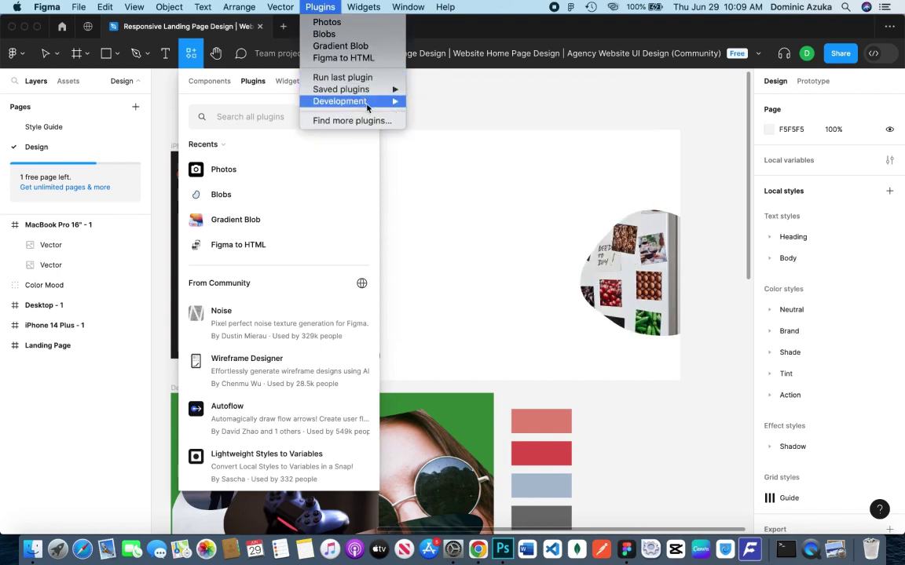
mouse_move(366, 107)
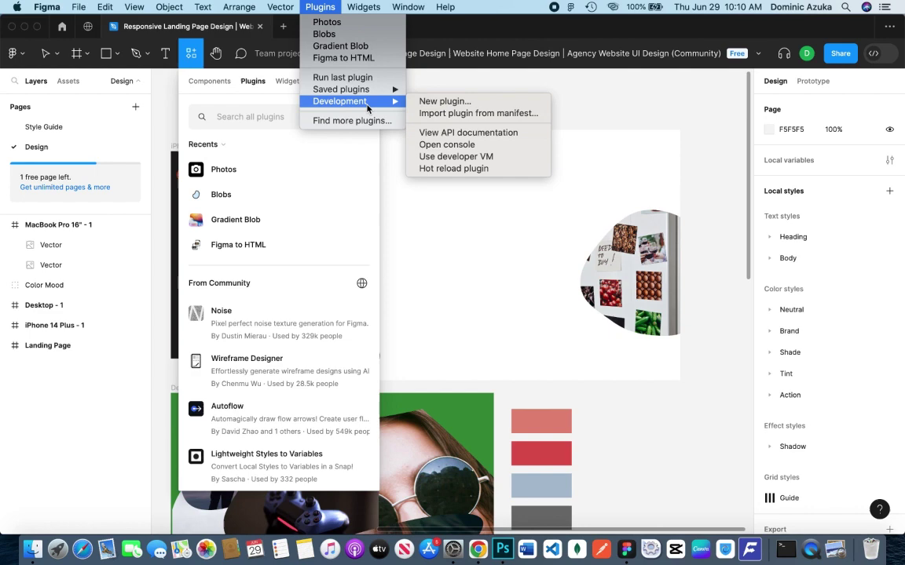
click(369, 121)
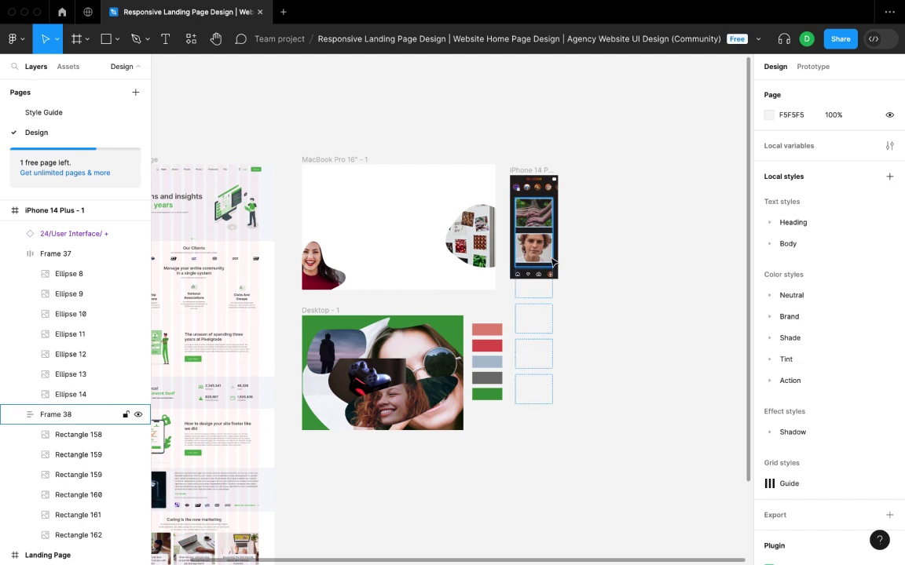
Create an iPhone 14 Pro Max frame (430×932) to the right of the iPhone 14 Plus frame.
click(91, 41)
click(77, 39)
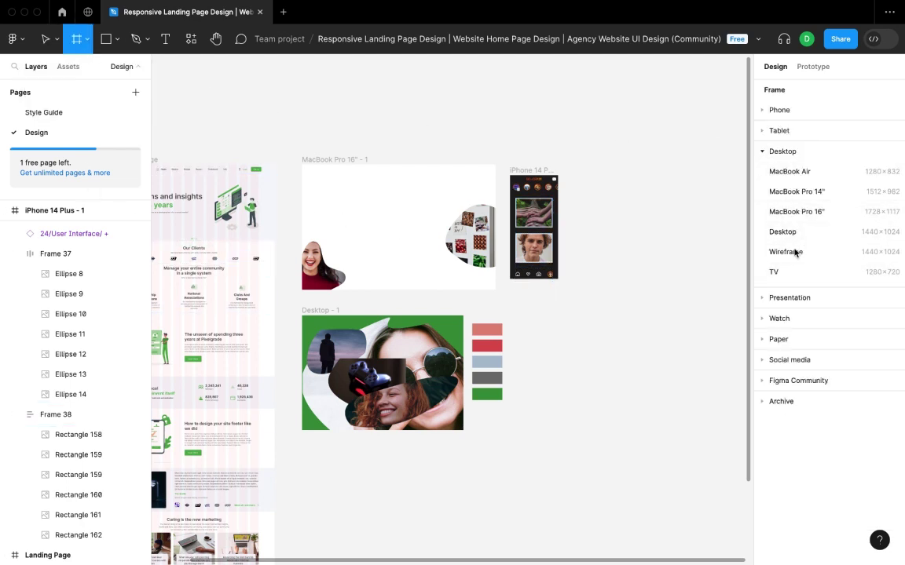
click(804, 114)
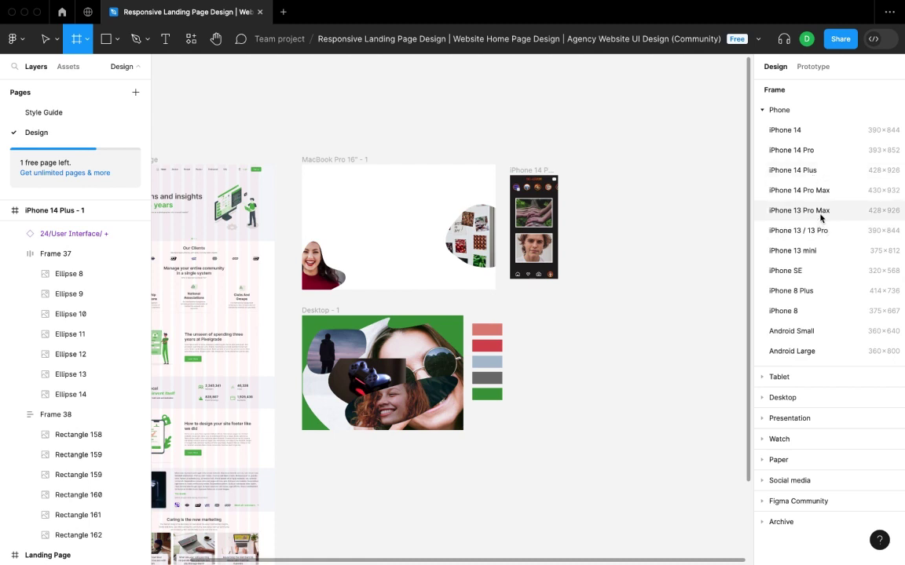
click(818, 196)
drag(596, 303, 612, 221)
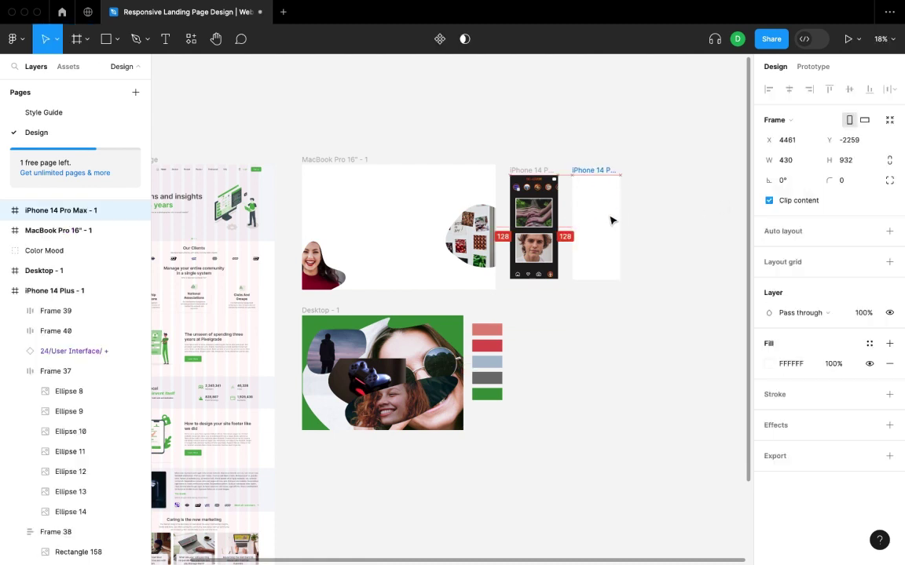
click(663, 221)
Zoom in on the phone frames, search the plugin browser for 'unsplash' and run Unsplash.
scroll(658, 253, up, 5)
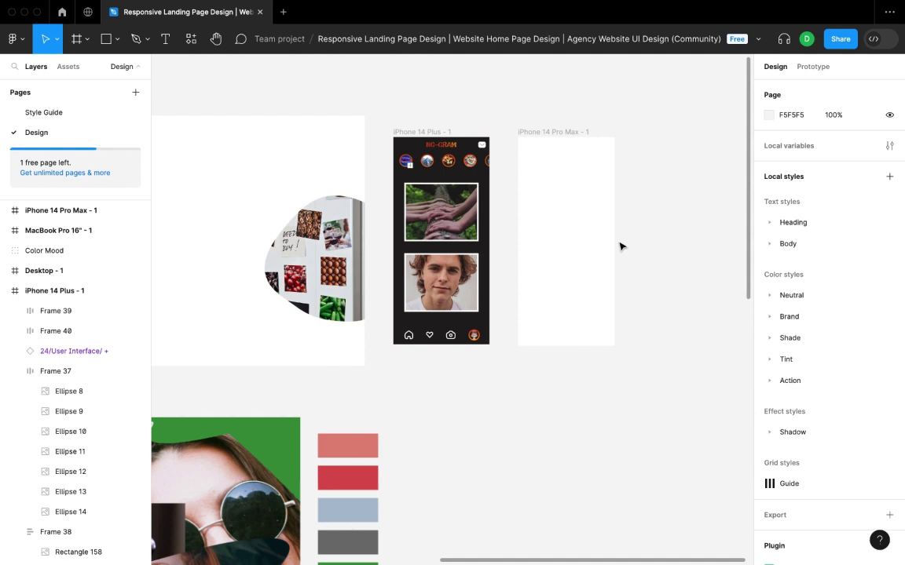
scroll(616, 252, down, 2)
scroll(609, 263, up, 4)
scroll(608, 262, down, 1)
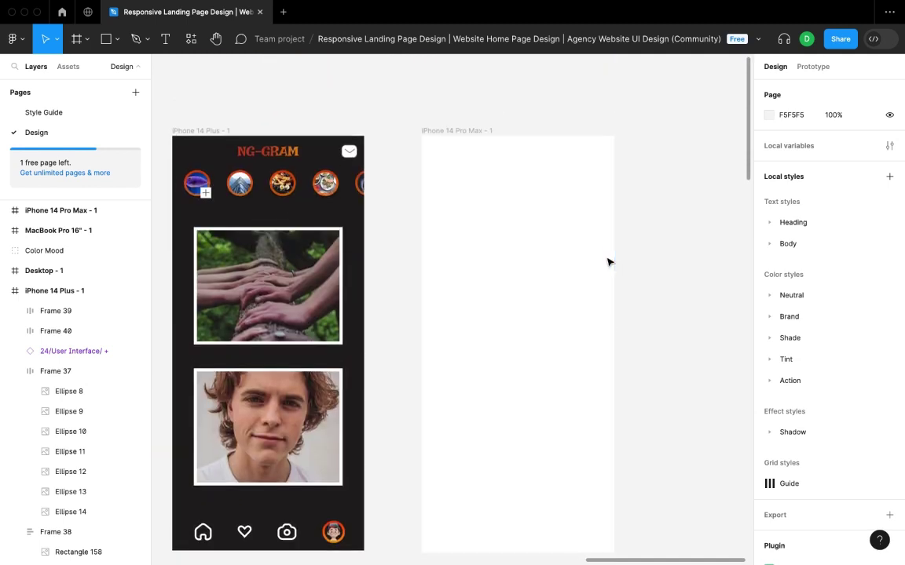
scroll(634, 274, down, 1)
right_click(643, 252)
mouse_move(683, 358)
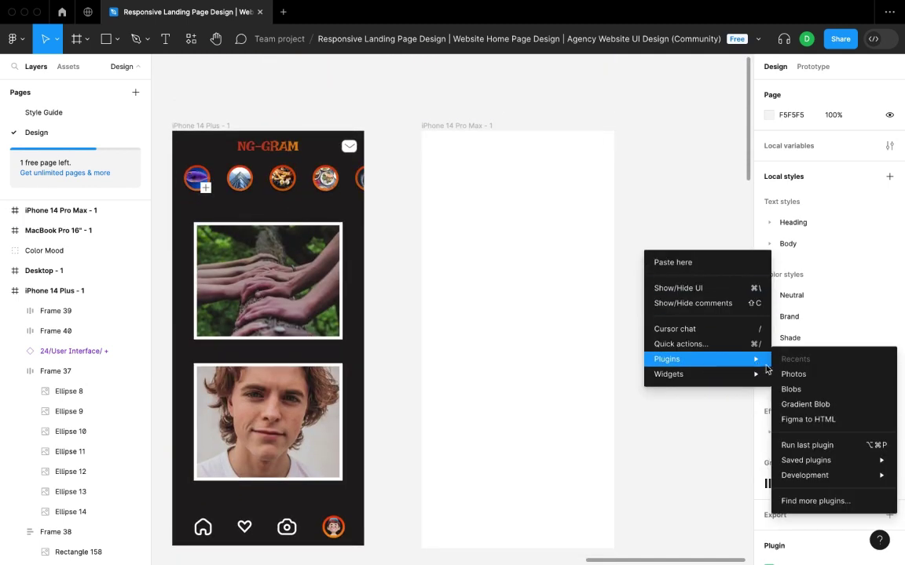
click(809, 501)
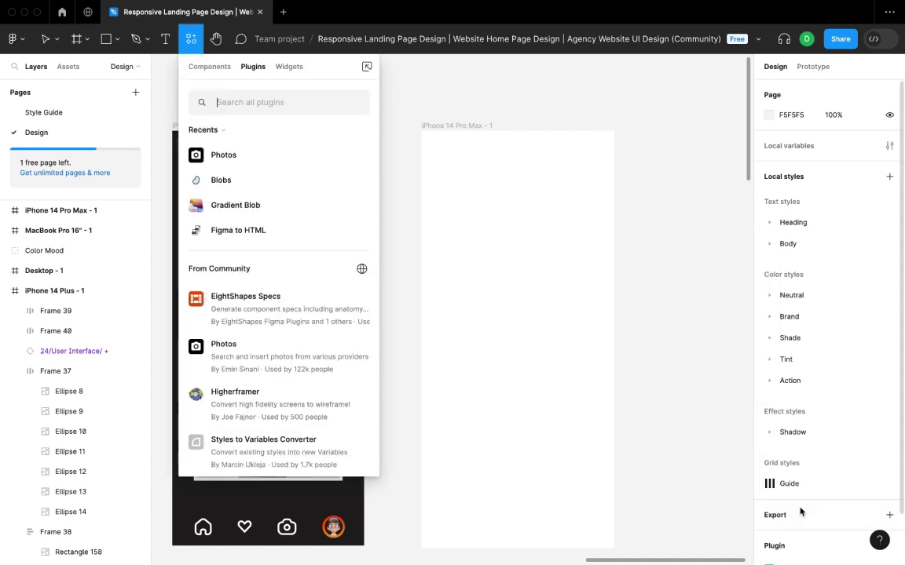
text(unsplash)
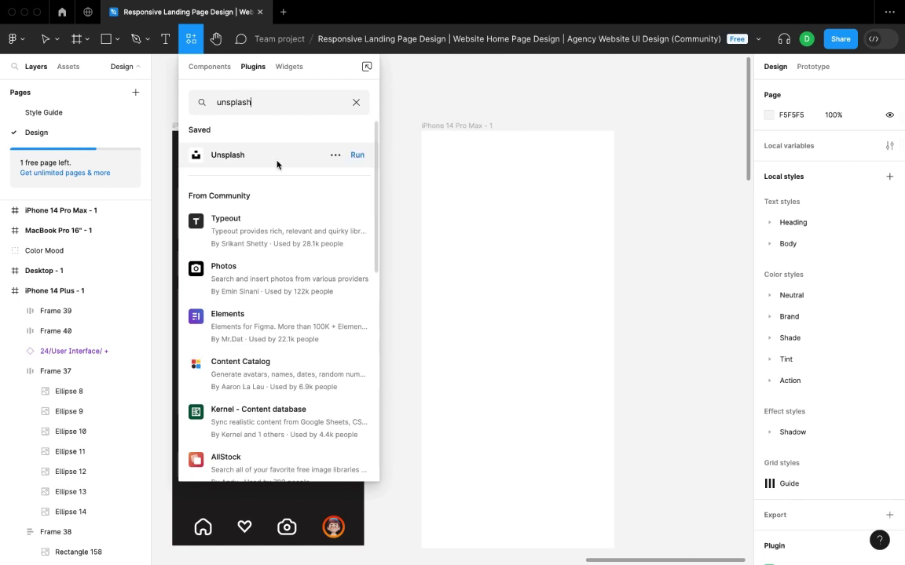
click(343, 157)
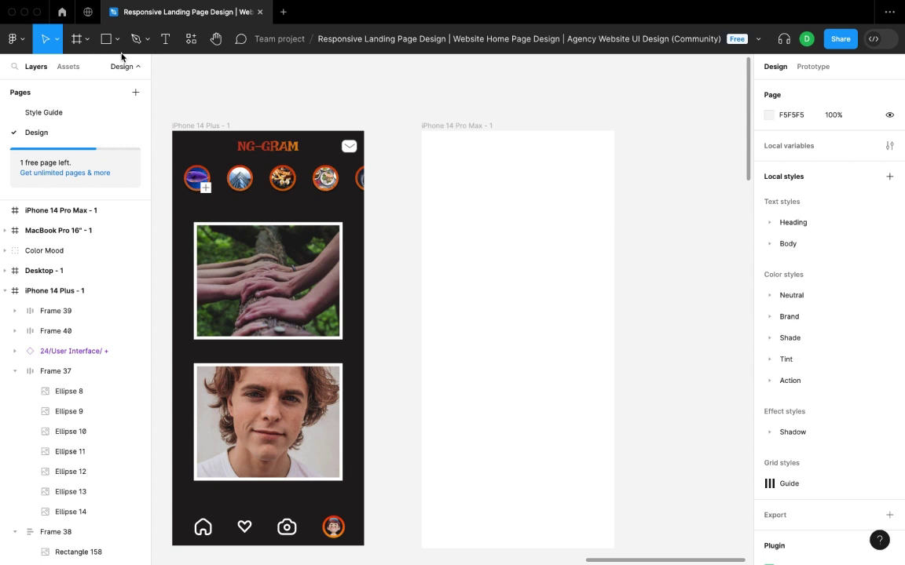
Draw a 248×282 rectangle inside the iPhone 14 Pro Max frame.
key(r)
drag(482, 232, 431, 149)
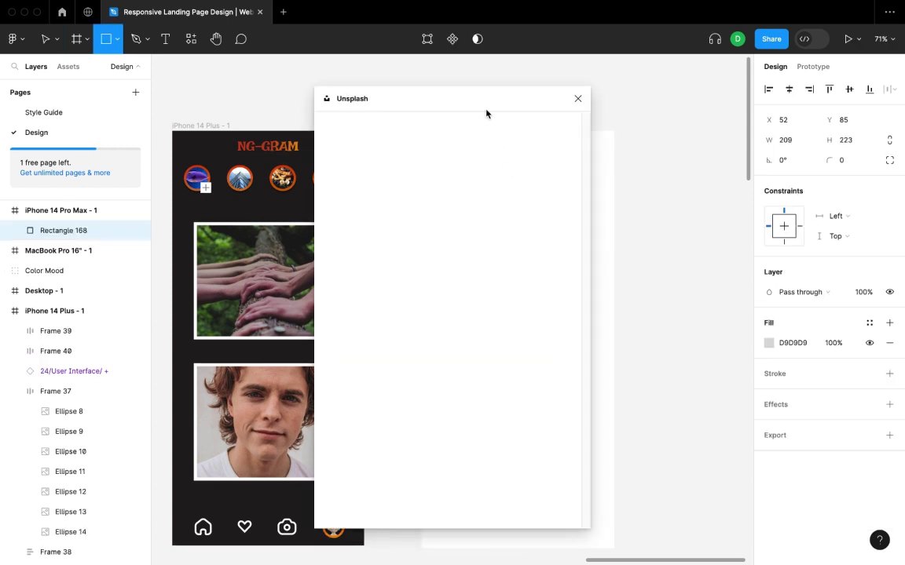
drag(436, 97, 241, 99)
drag(472, 154, 534, 518)
Align the three stacked rectangles and fill them with random Unsplash preset photos.
shift+click(531, 349)
shift+click(531, 286)
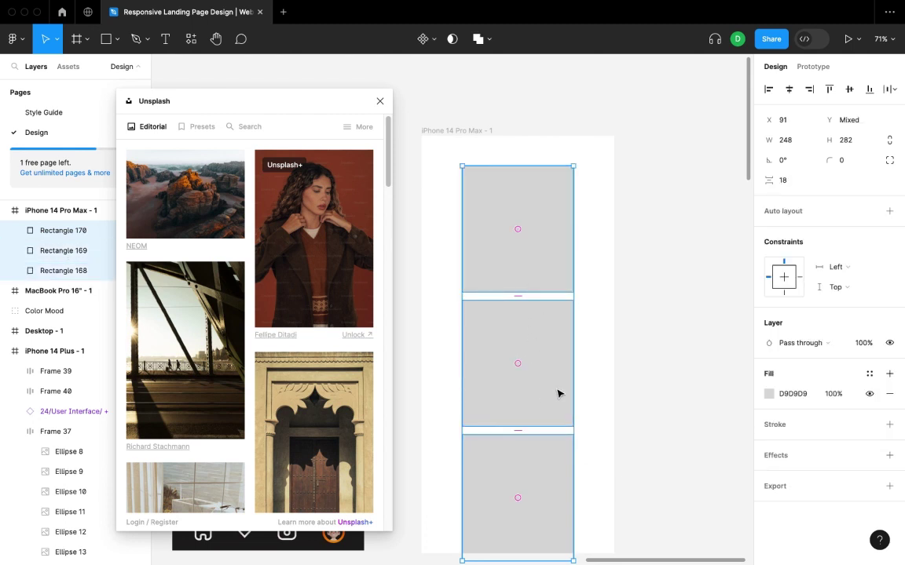
drag(551, 401, 554, 382)
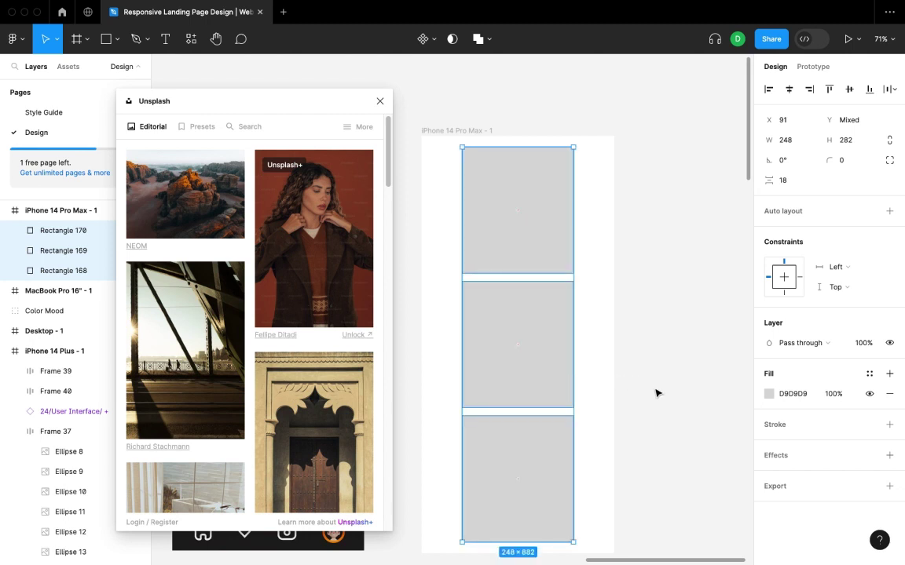
click(656, 393)
click(537, 264)
shift+click(541, 357)
shift+click(541, 467)
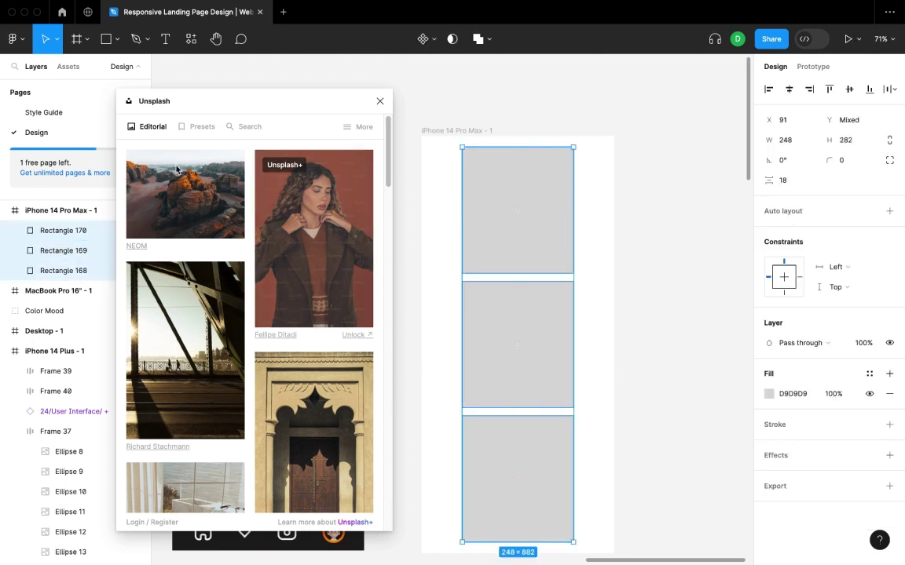
click(186, 126)
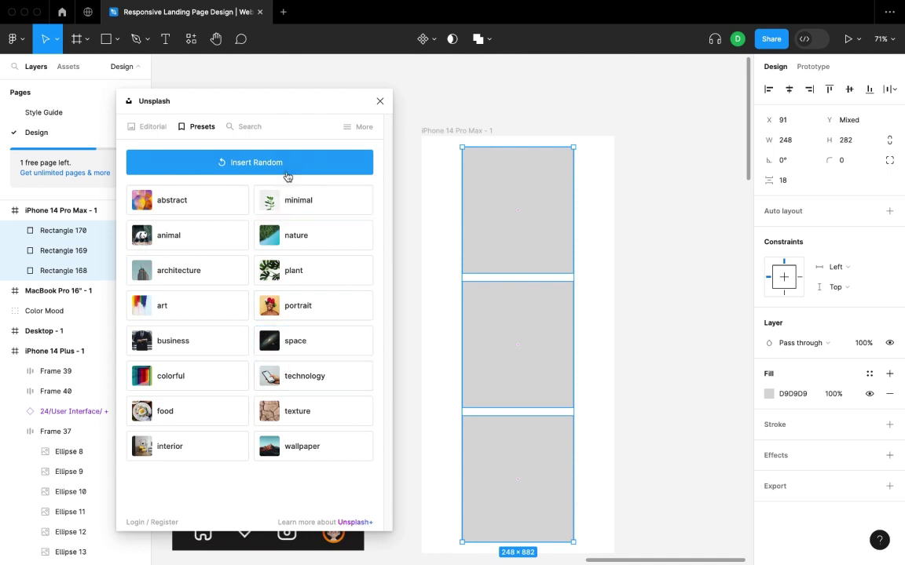
click(288, 174)
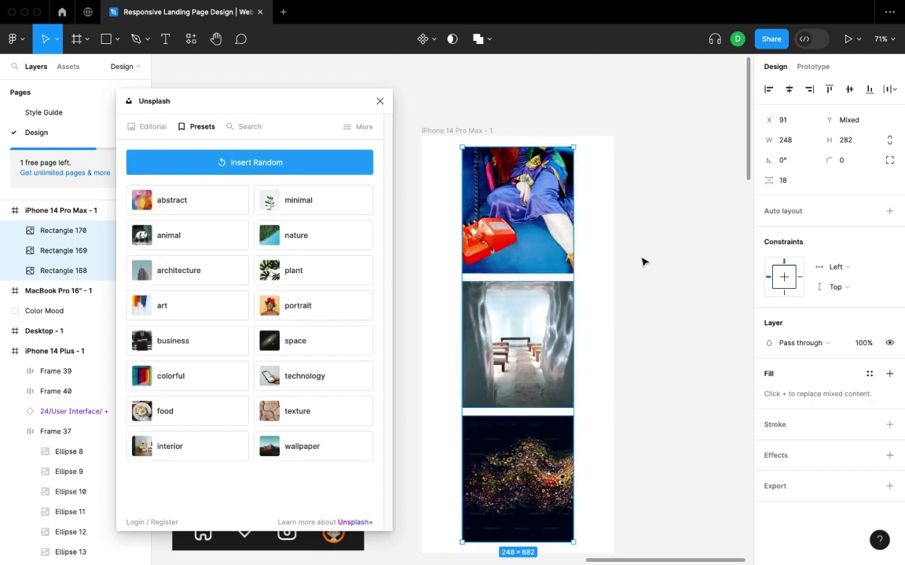
click(642, 261)
Close Unsplash, then search the plugin browser for 'blush' and run Blush.
click(380, 101)
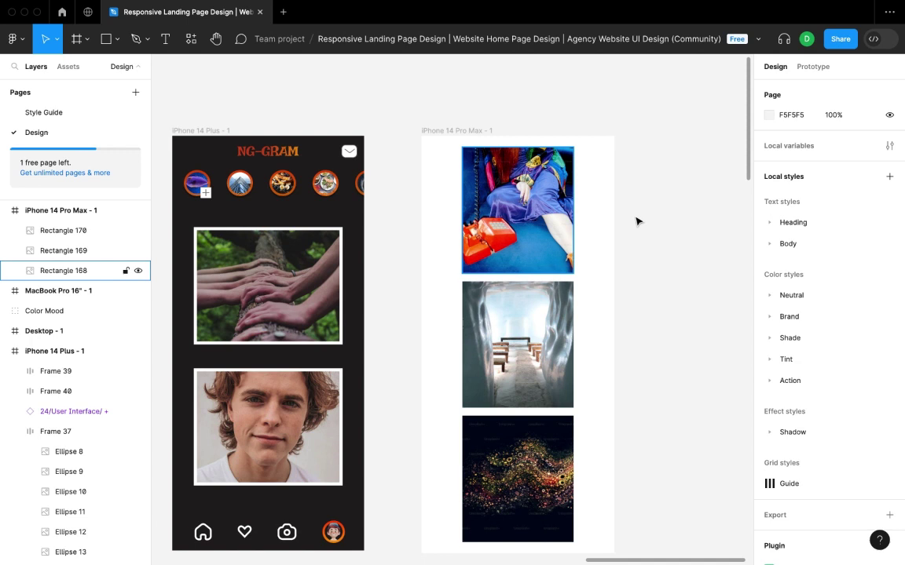
right_click(672, 310)
mouse_move(695, 428)
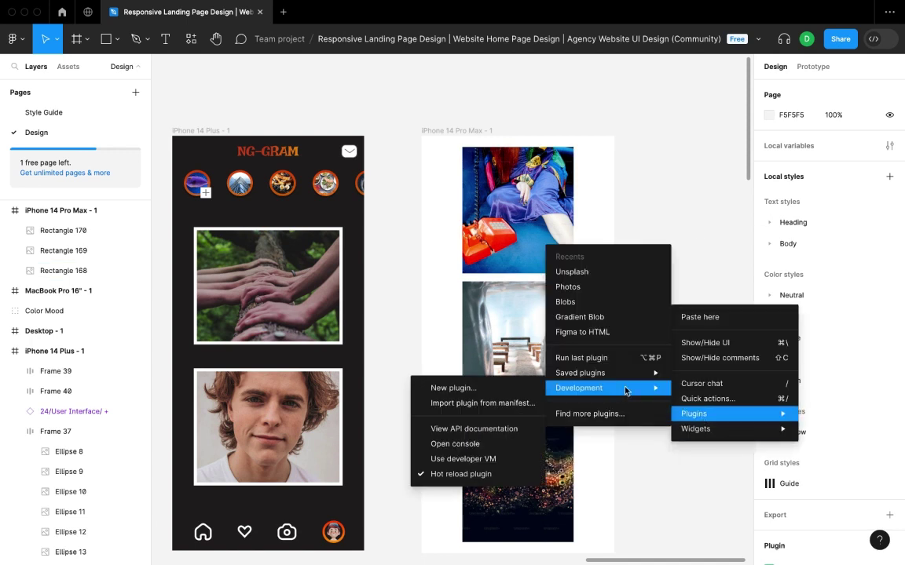
click(616, 414)
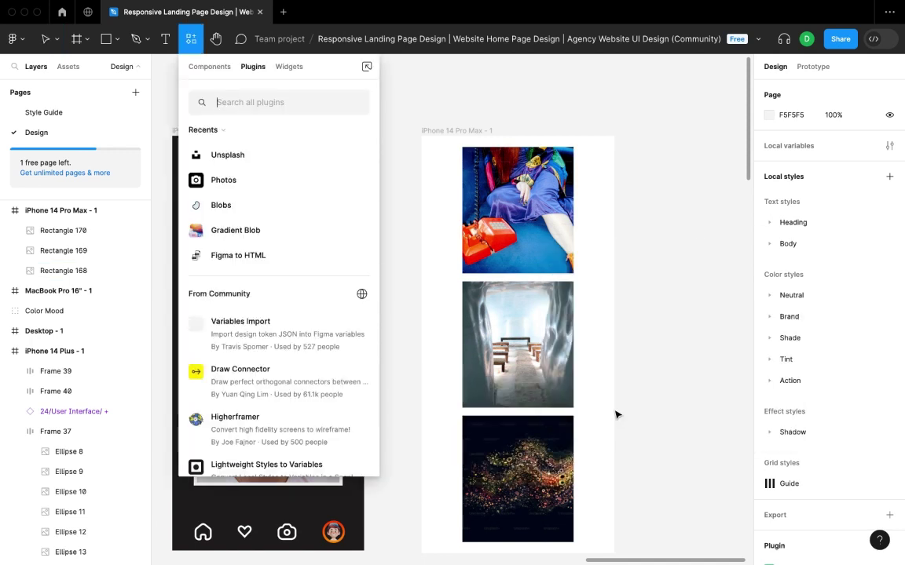
text(blush)
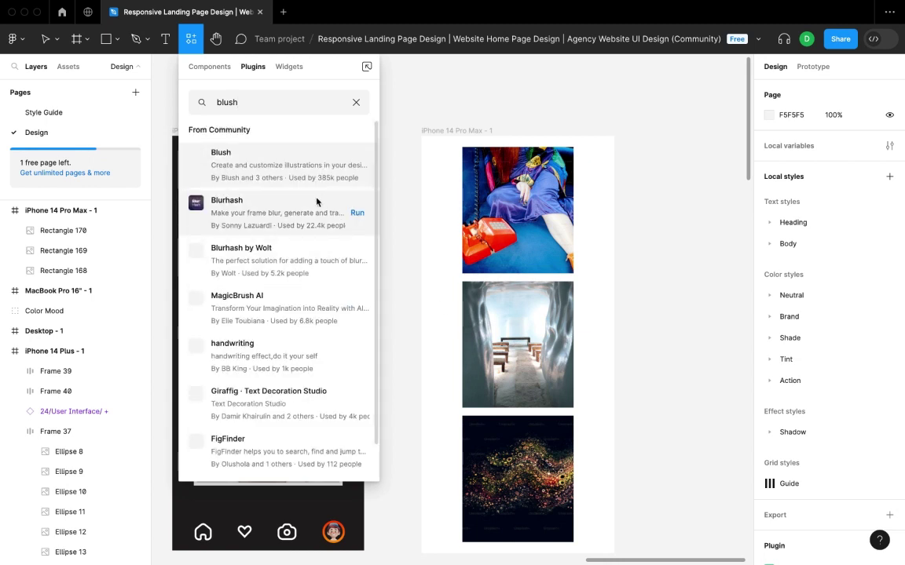
click(352, 167)
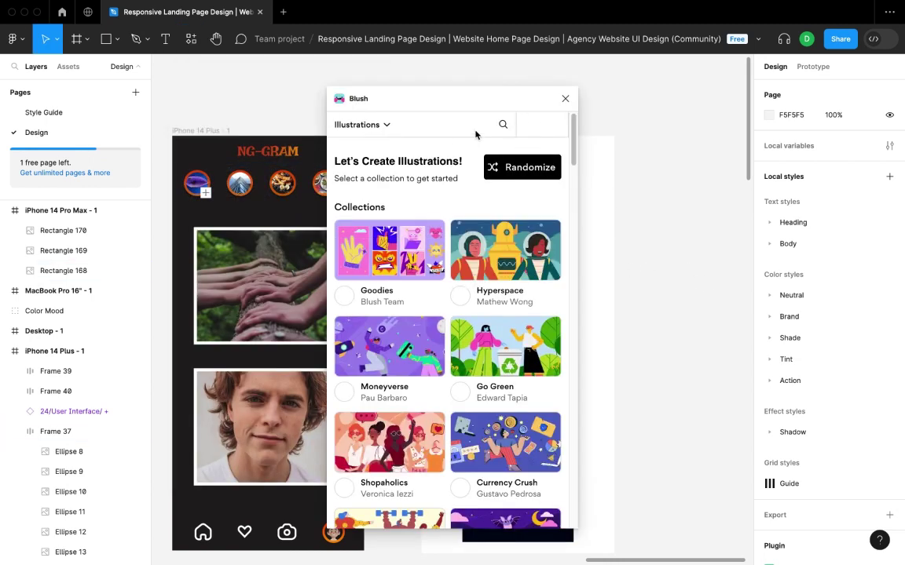
Add a 430×932 iPhone 14 Pro Max frame aligned beside the first phone.
drag(513, 91, 358, 83)
scroll(605, 192, right, 5)
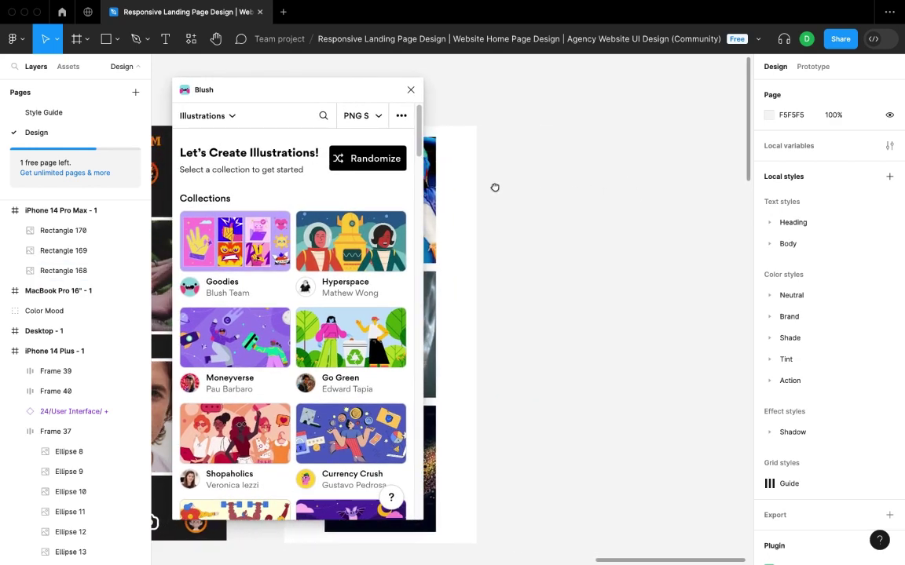
key(f)
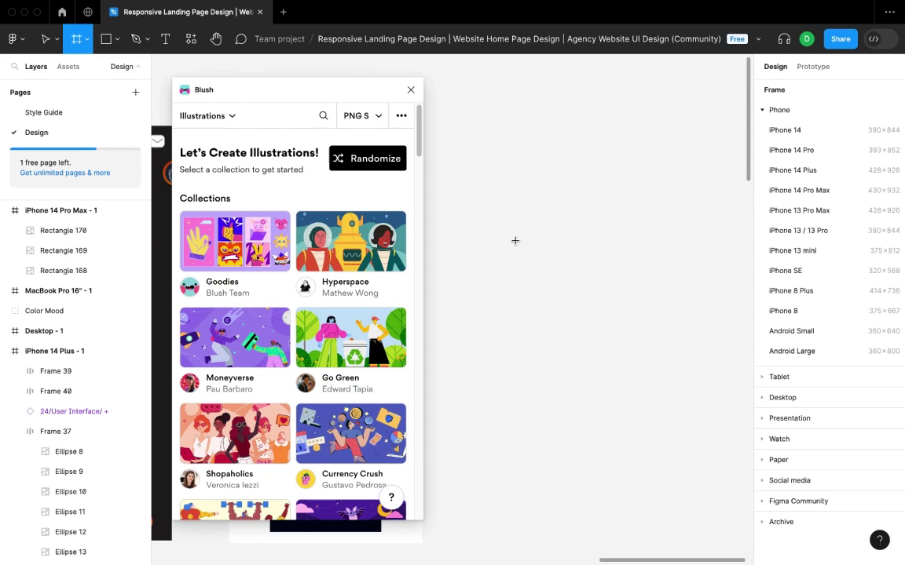
click(497, 220)
key(Delete)
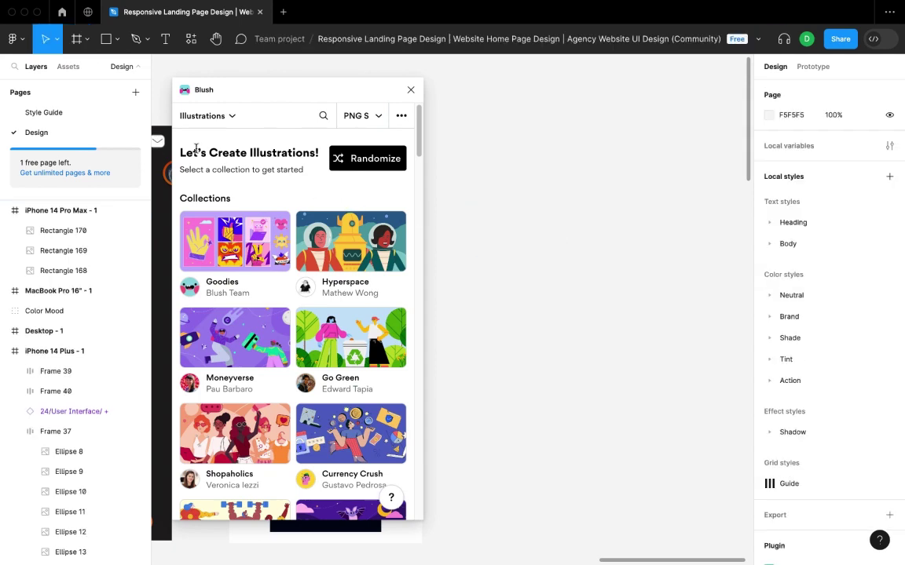
click(5, 210)
click(5, 290)
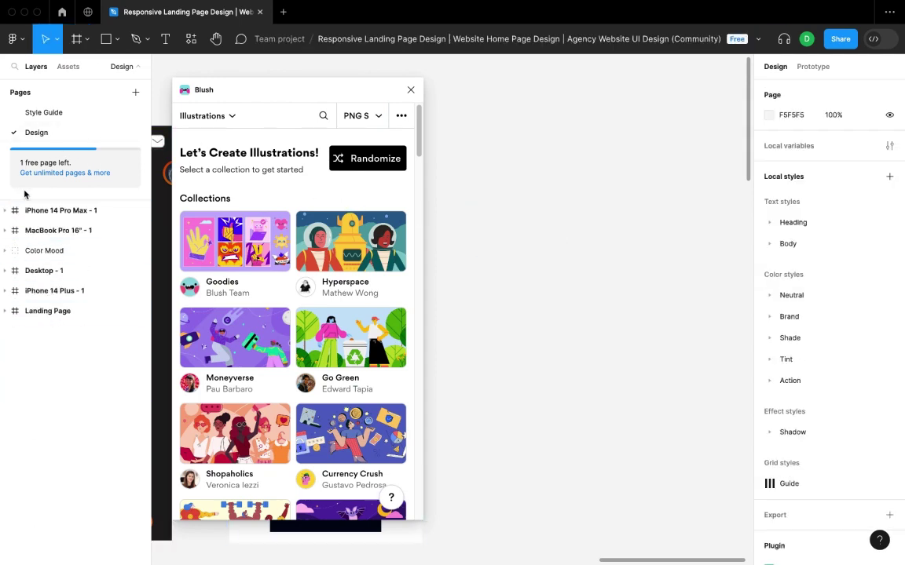
key(f)
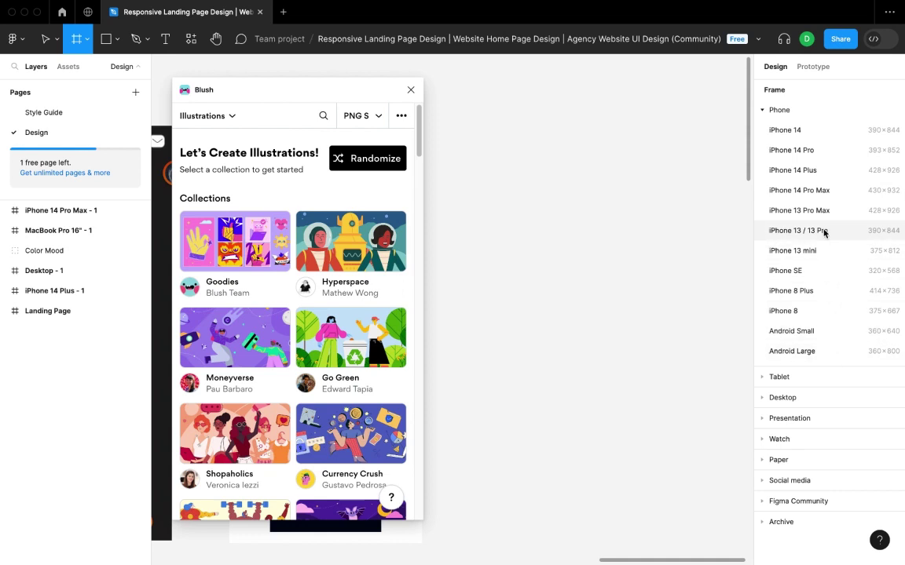
click(824, 190)
drag(575, 262, 575, 284)
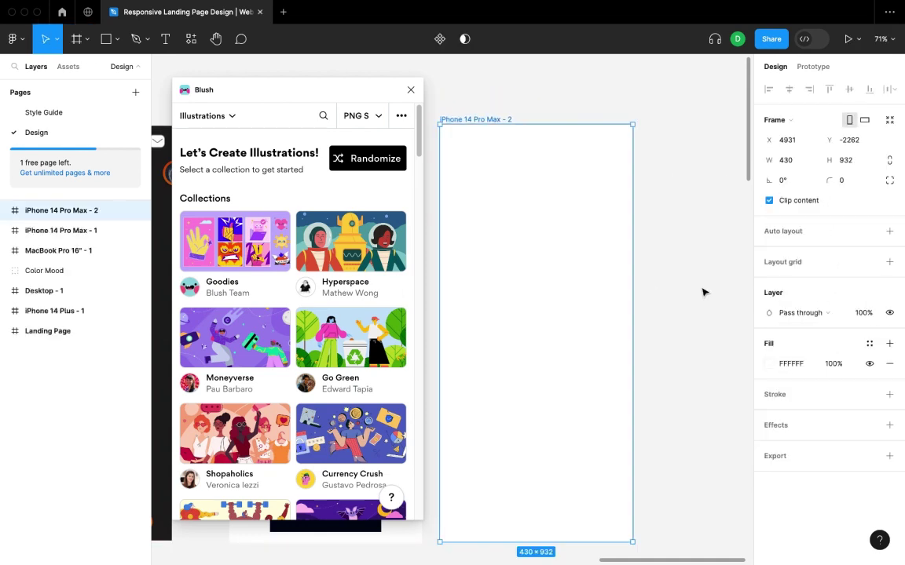
Insert the Moneyverse Sitting character into the new frame with dark brown skin.
scroll(256, 235, down, 1)
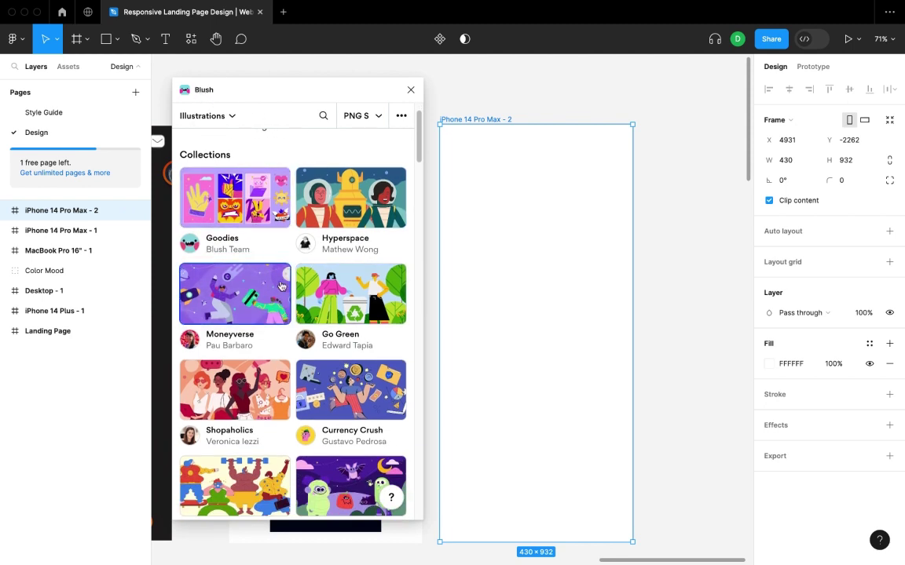
click(282, 285)
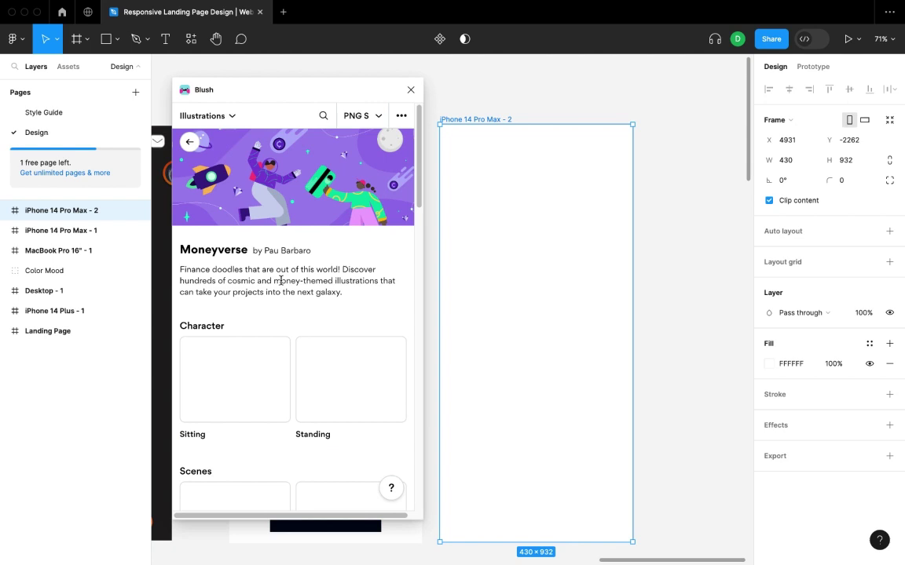
scroll(294, 321, down, 4)
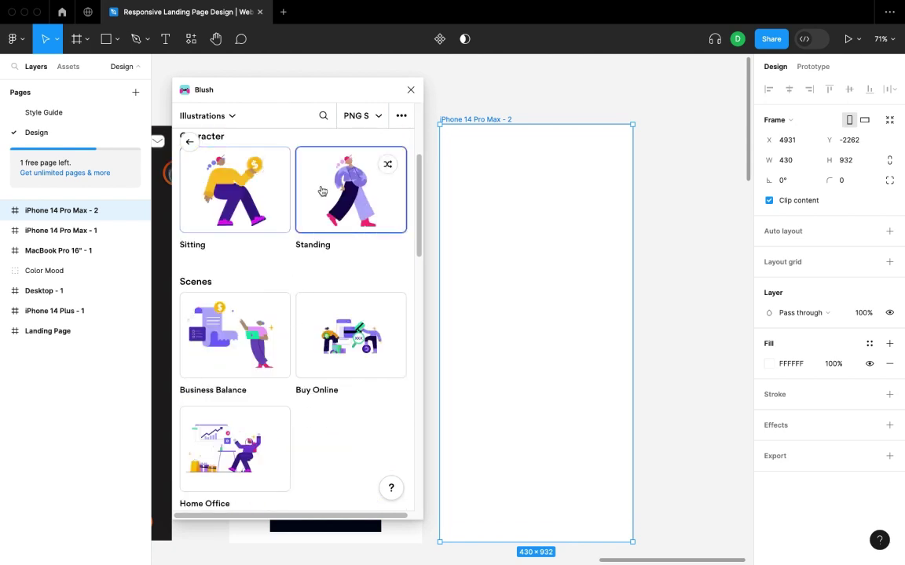
click(259, 181)
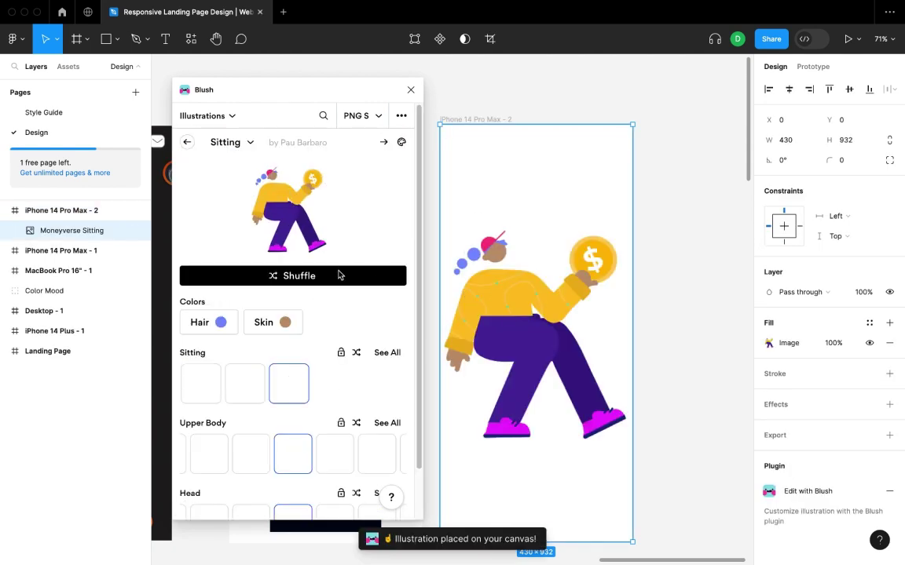
click(264, 322)
click(280, 361)
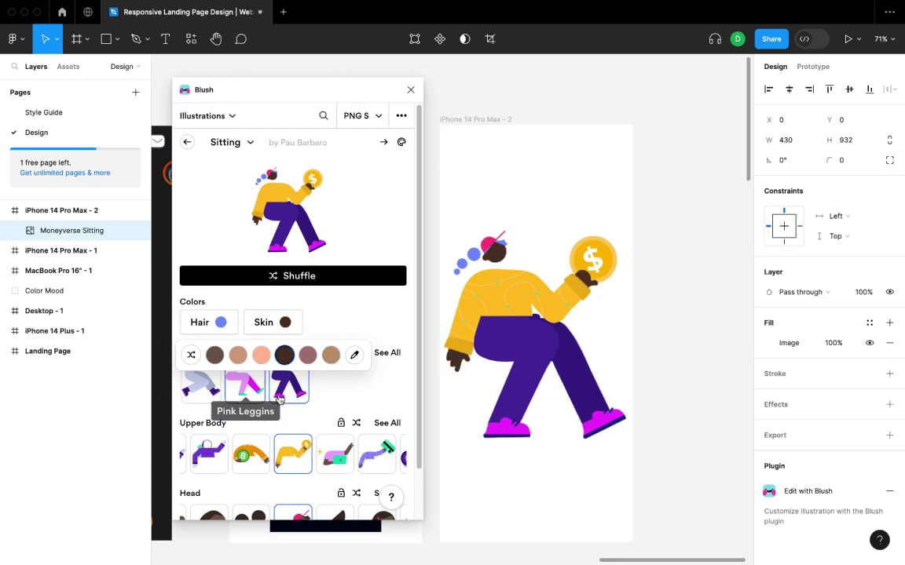
drag(487, 347, 491, 344)
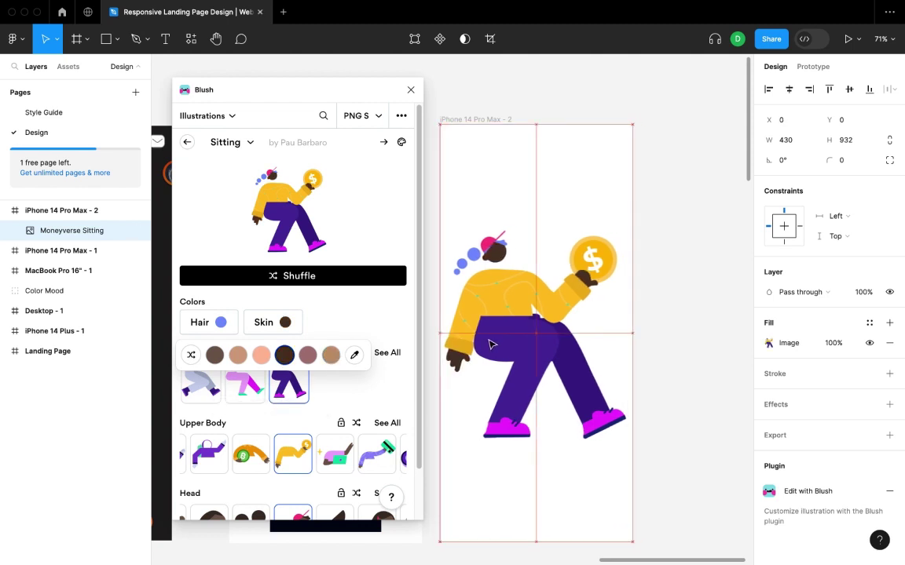
click(662, 353)
Close the Blush plugin window.
scroll(310, 378, down, 1)
scroll(310, 379, down, 3)
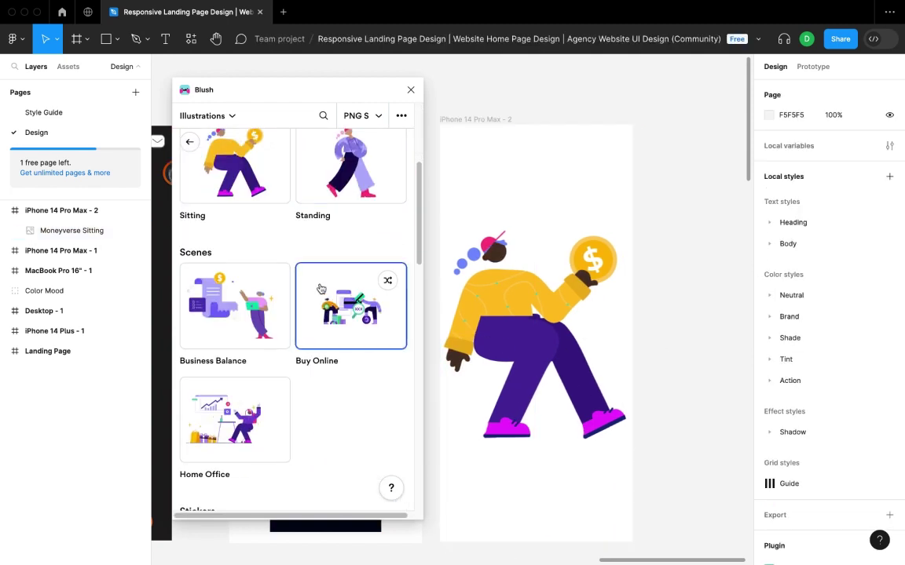
drag(363, 93, 419, 95)
click(467, 92)
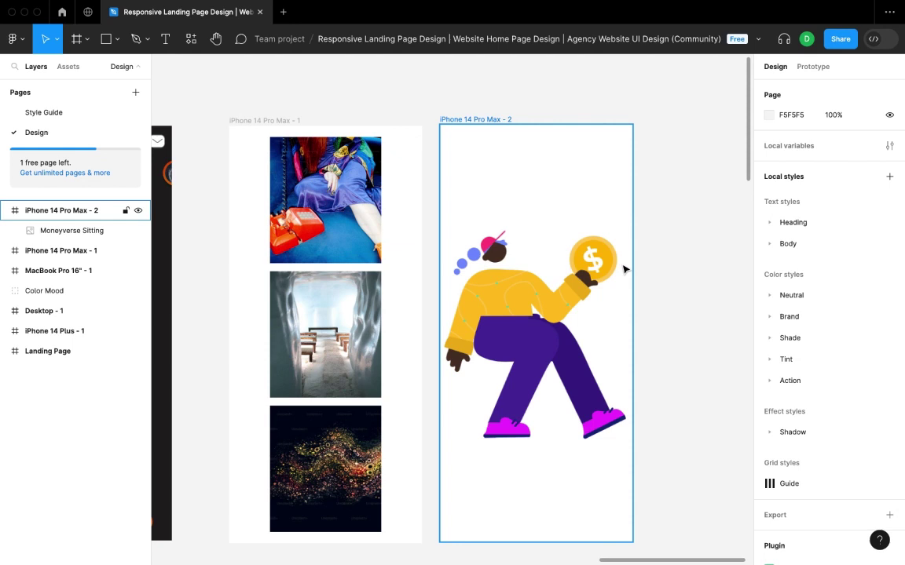
Search 'mockup studio', run Mockuuups Studio, and select the iPhone 14 Pro Max - 2 frame.
right_click(653, 252)
mouse_move(688, 359)
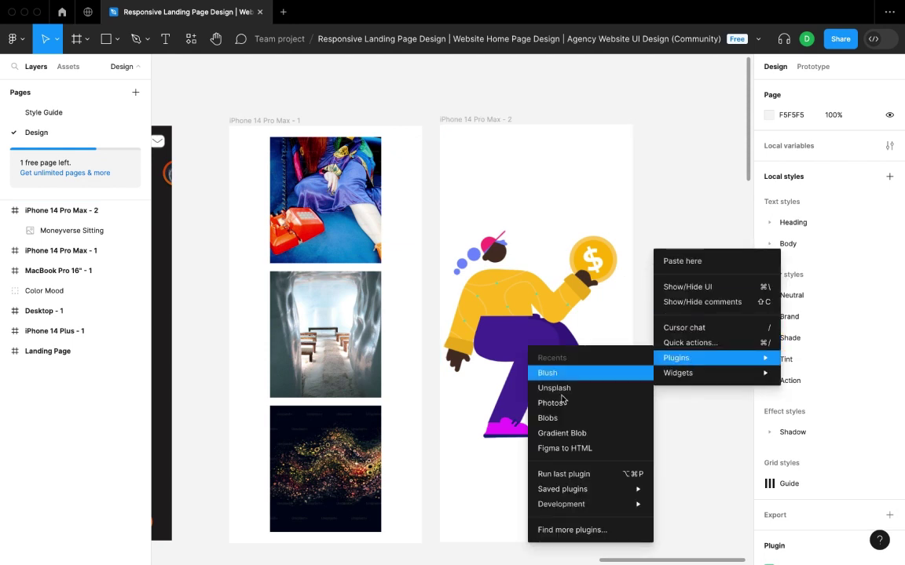
click(572, 530)
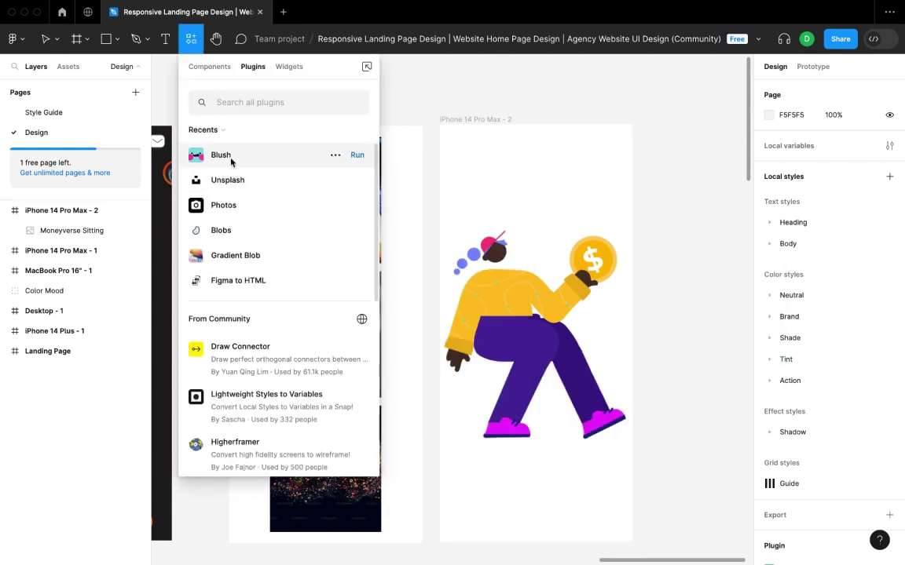
click(267, 103)
text(mockup)
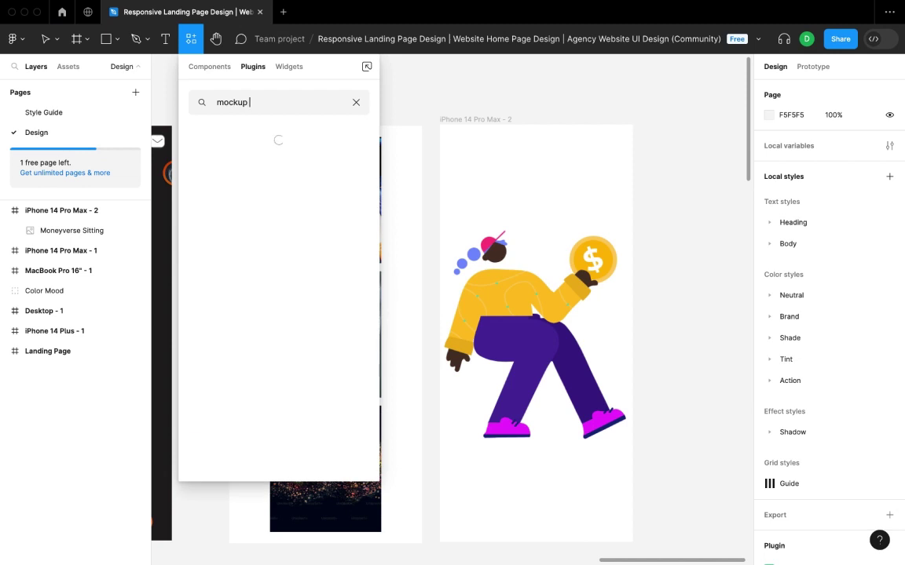
text( studio)
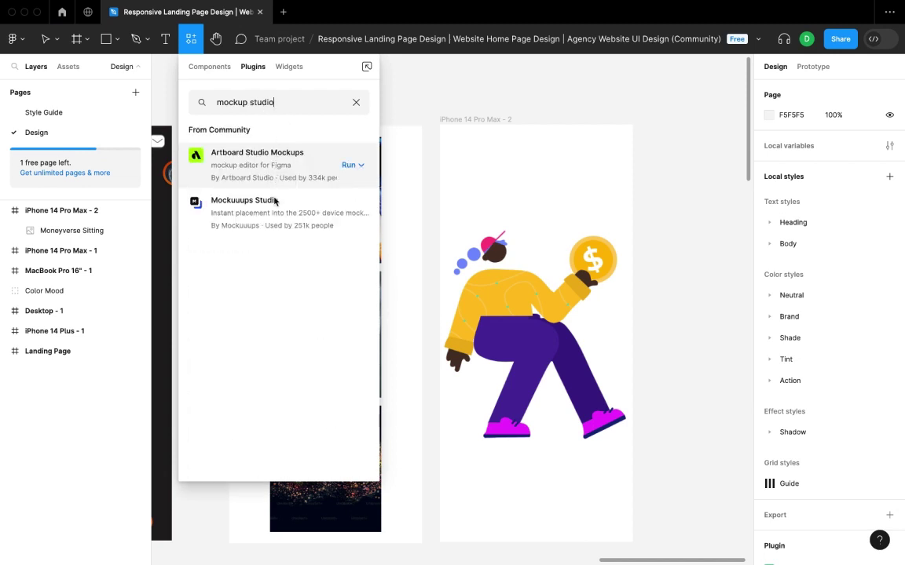
click(358, 212)
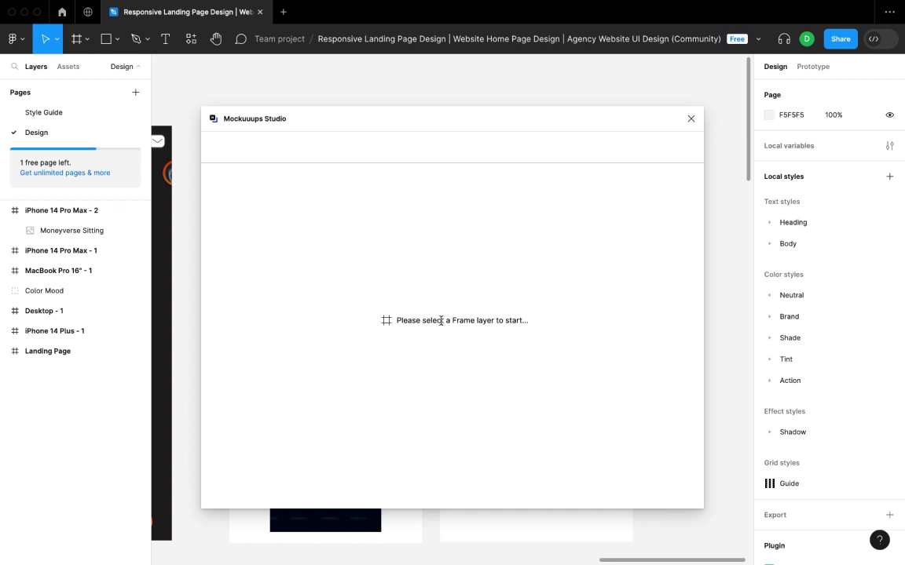
drag(480, 120, 454, 125)
click(95, 209)
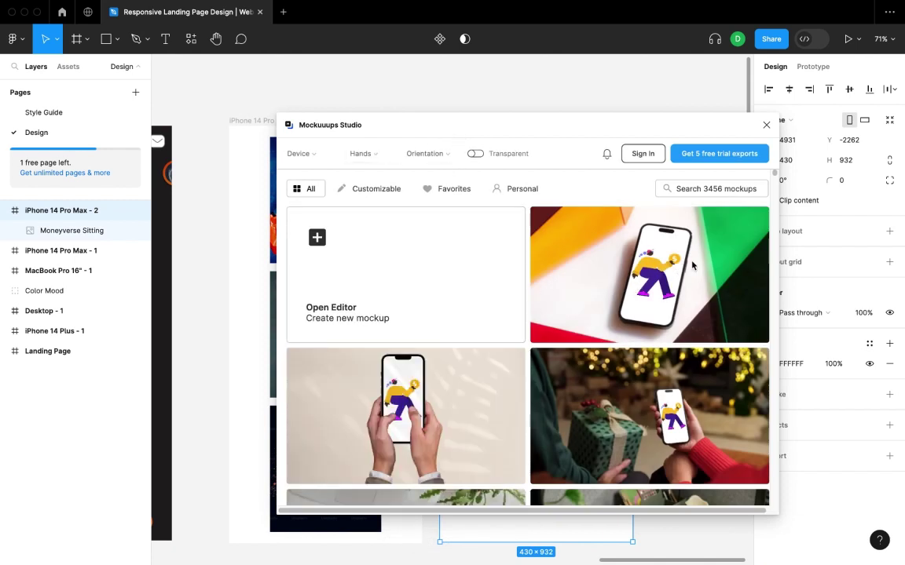
Place the multicolored-background iPhone mockup into the document, then open Finder's Downloads folder.
click(644, 283)
click(736, 155)
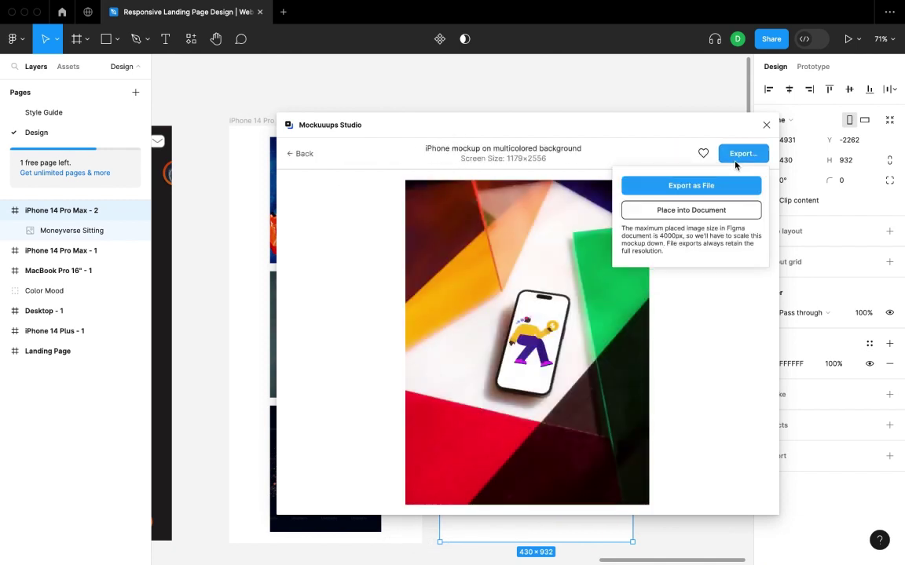
click(695, 210)
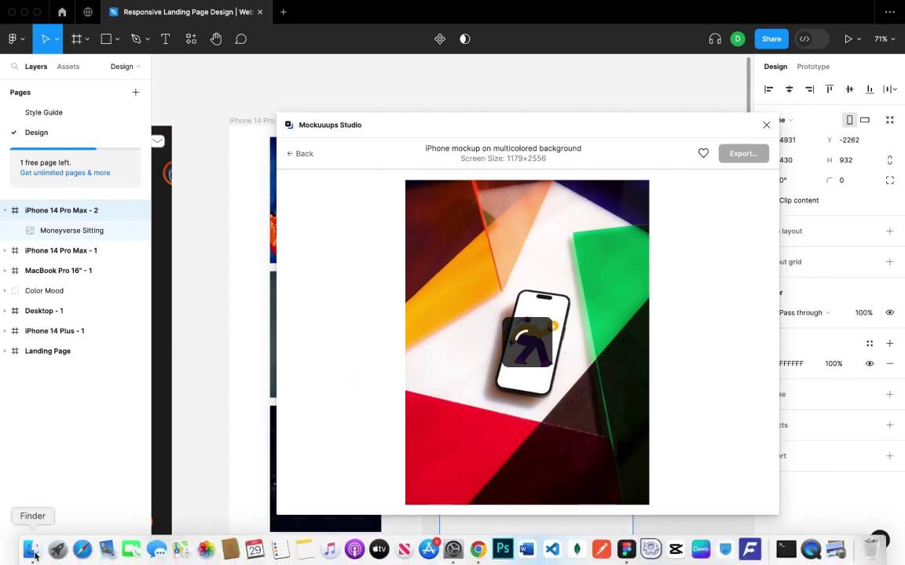
click(35, 556)
click(302, 282)
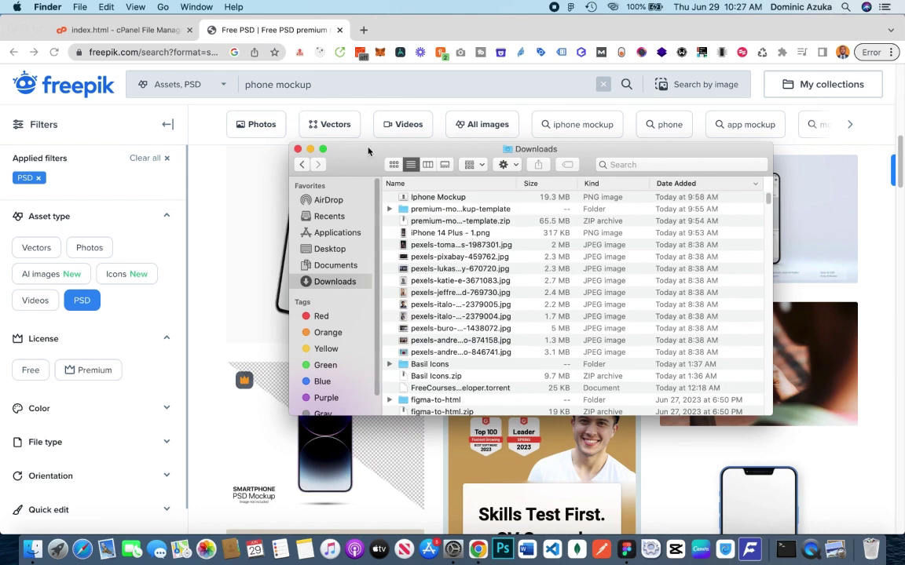
Export the mockup as an image file and delete the placed mockup from the canvas.
key(ctrl+Right)
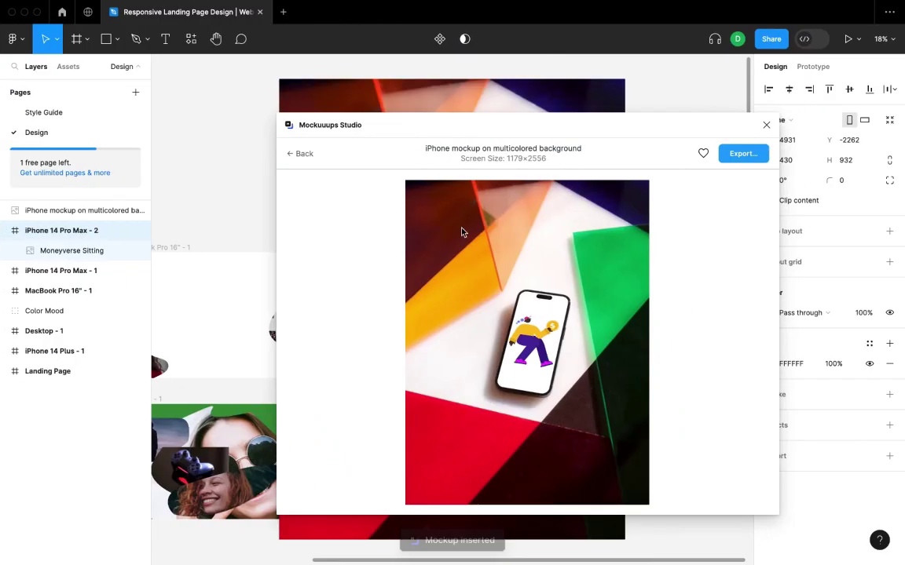
drag(586, 146, 694, 224)
click(694, 224)
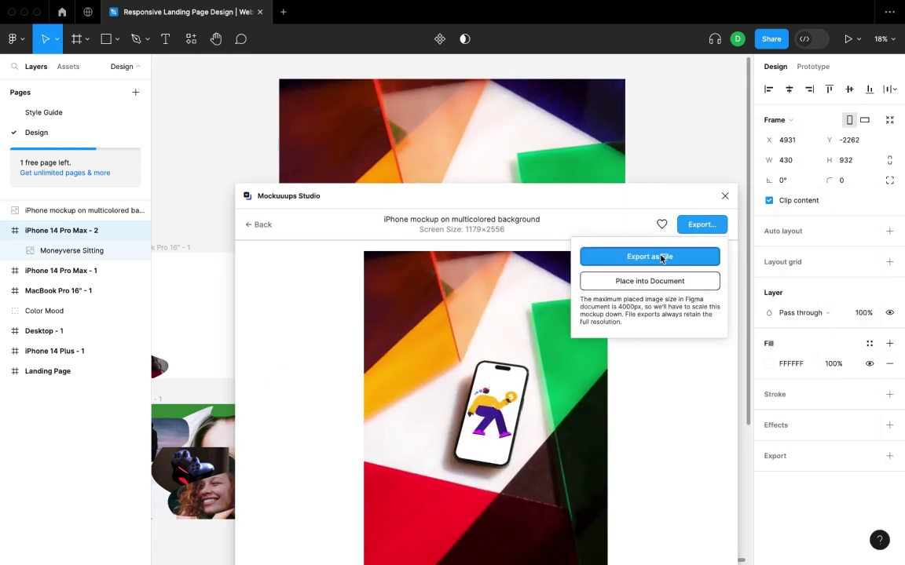
click(662, 257)
drag(461, 204, 629, 159)
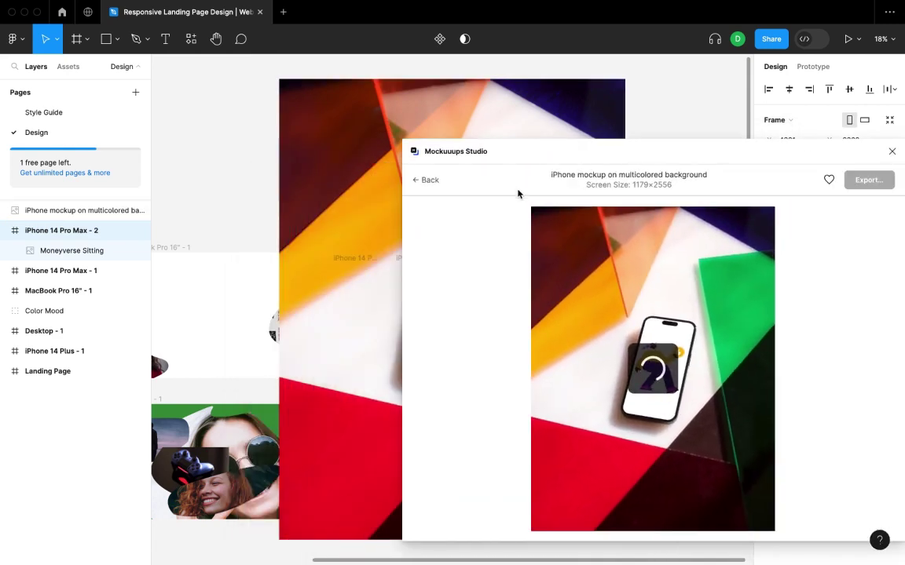
click(524, 81)
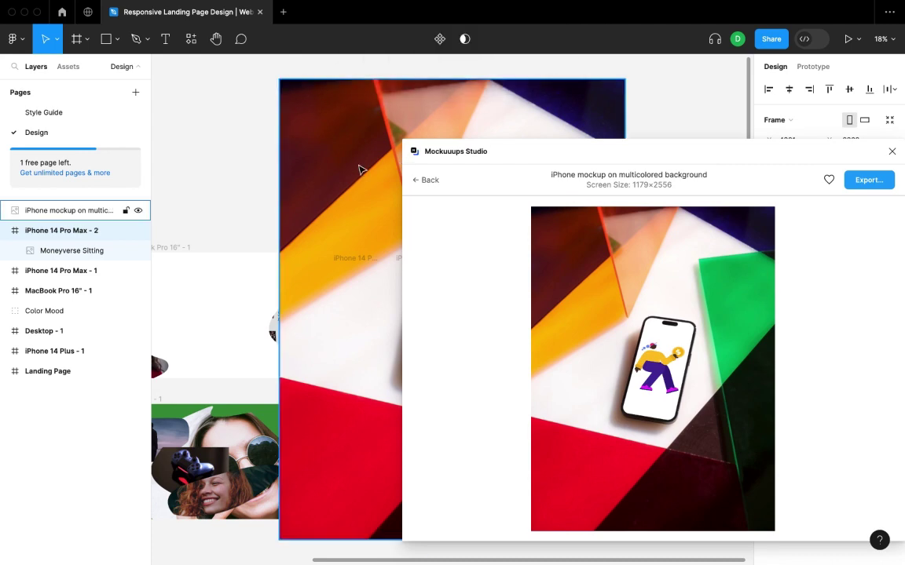
click(359, 170)
key(Delete)
Preview the exported mockup JPEG in Downloads, then close the preview.
key(super+Tab)
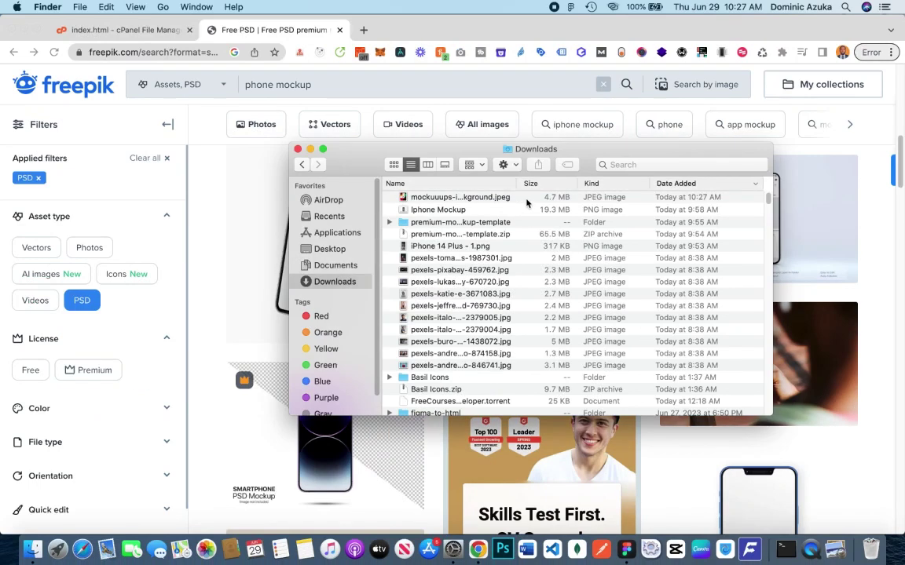
double_click(527, 197)
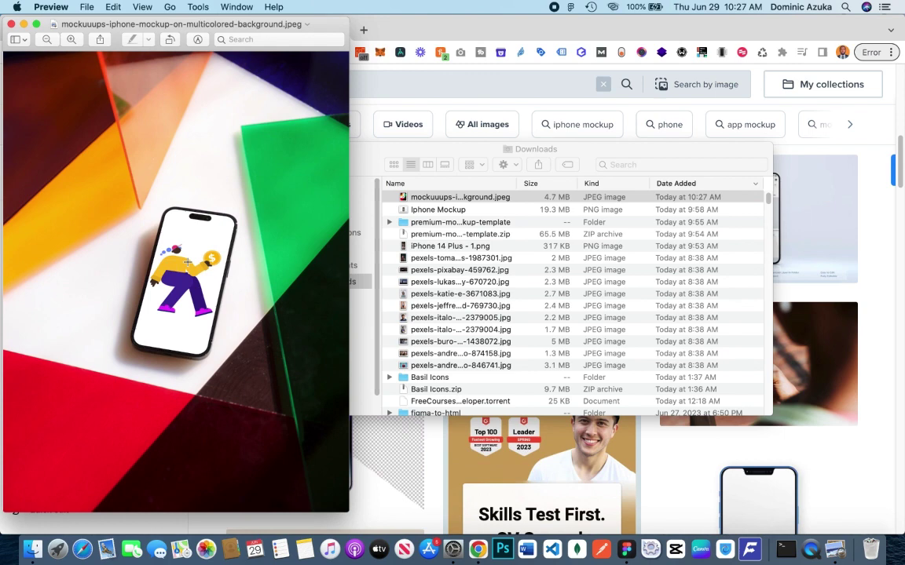
click(11, 24)
key(super+Tab)
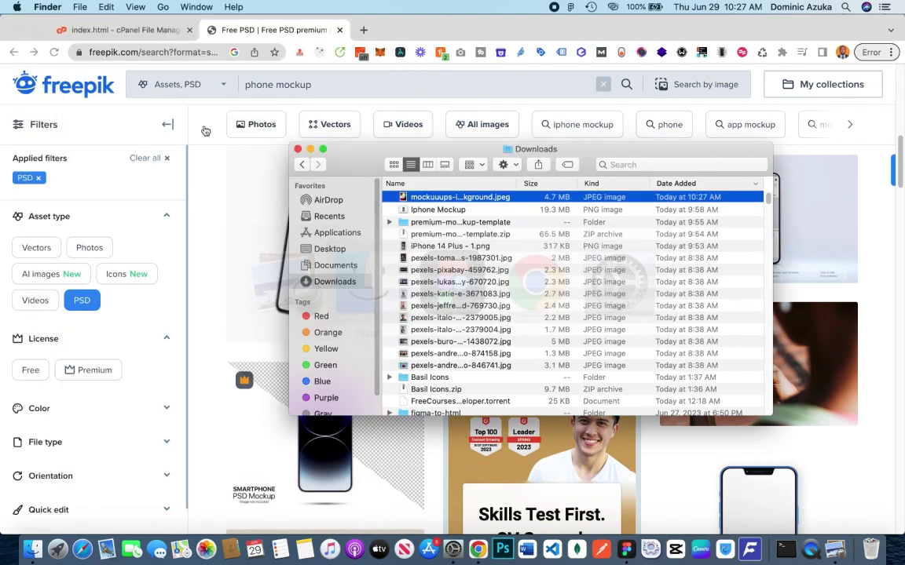
key(super+Tab)
key(Tab)
key(super+Tab)
Close Mockuuups Studio and add a 390×844 iPhone 14 frame aligned beside the others.
click(471, 283)
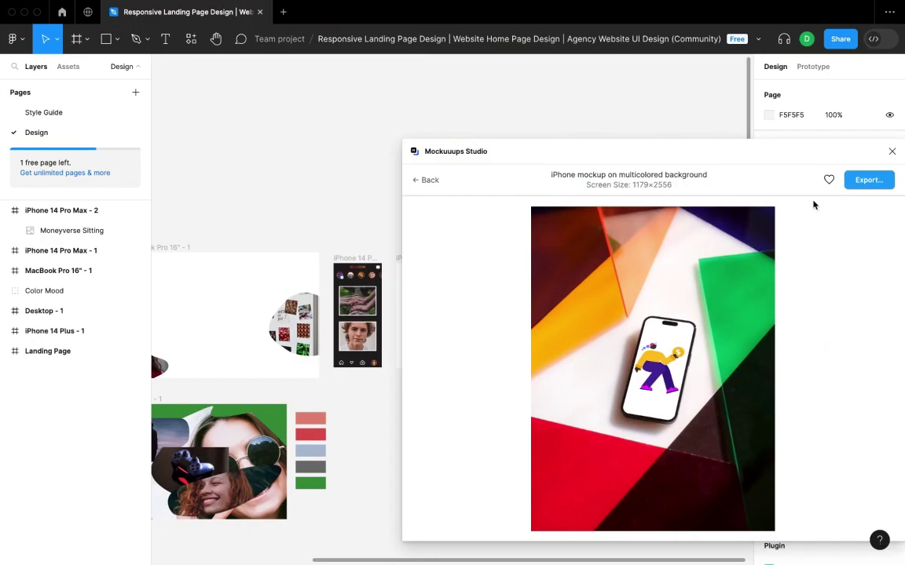
click(890, 150)
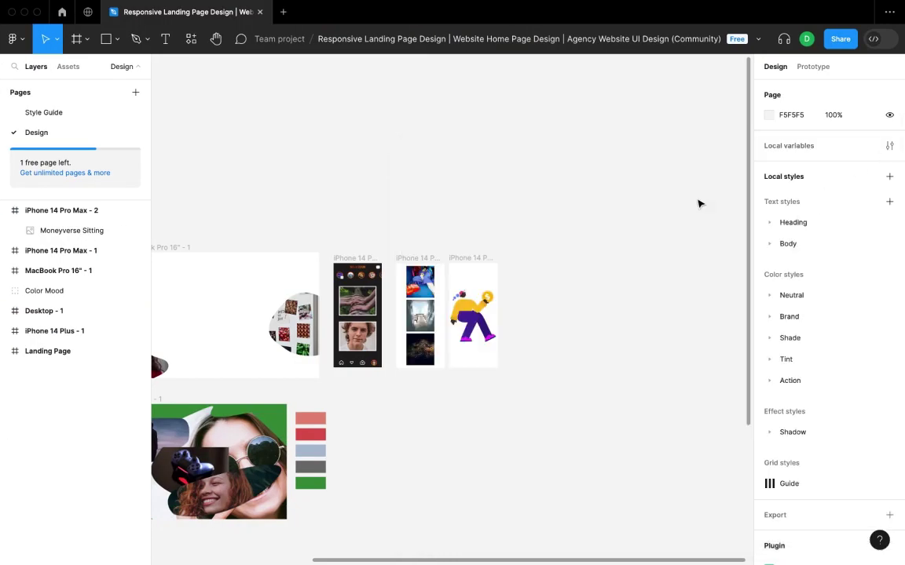
right_click(601, 276)
click(76, 39)
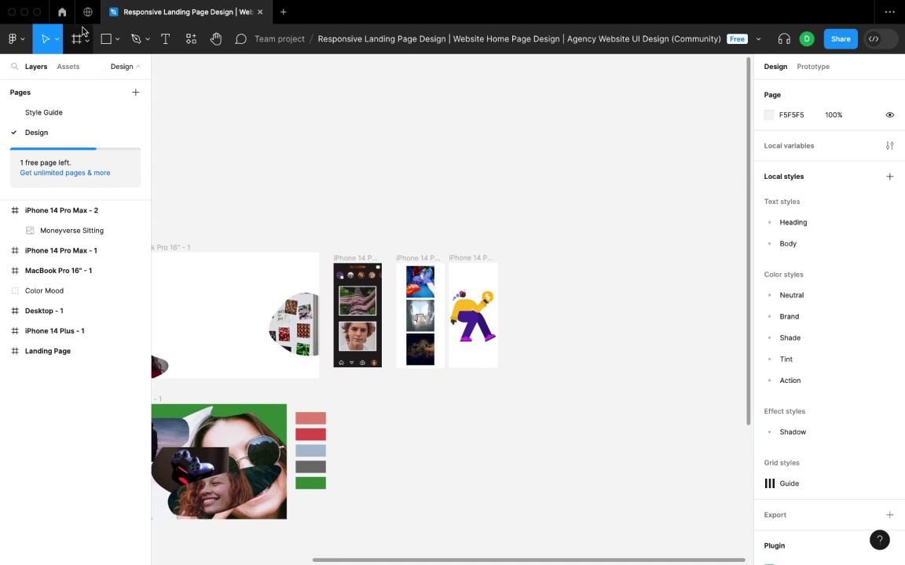
click(76, 38)
click(782, 130)
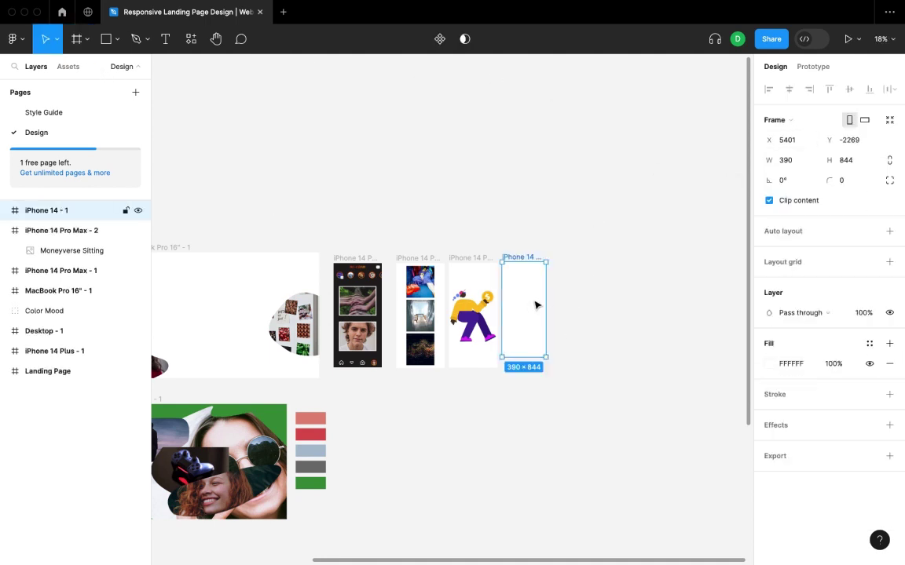
drag(537, 305, 512, 310)
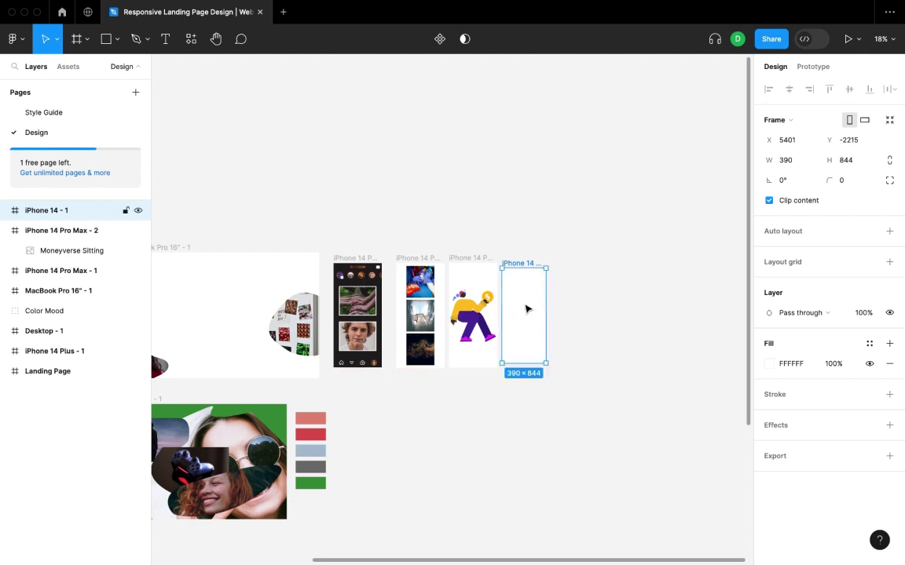
click(526, 305)
click(526, 308)
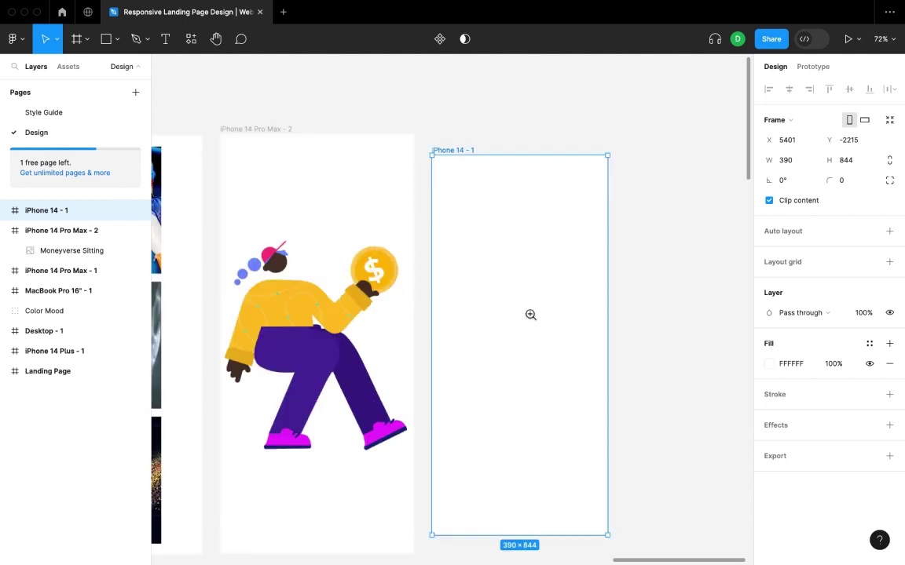
Search the plugin browser for 'wireframe' and run the Wireframe plugin.
right_click(647, 197)
mouse_move(691, 303)
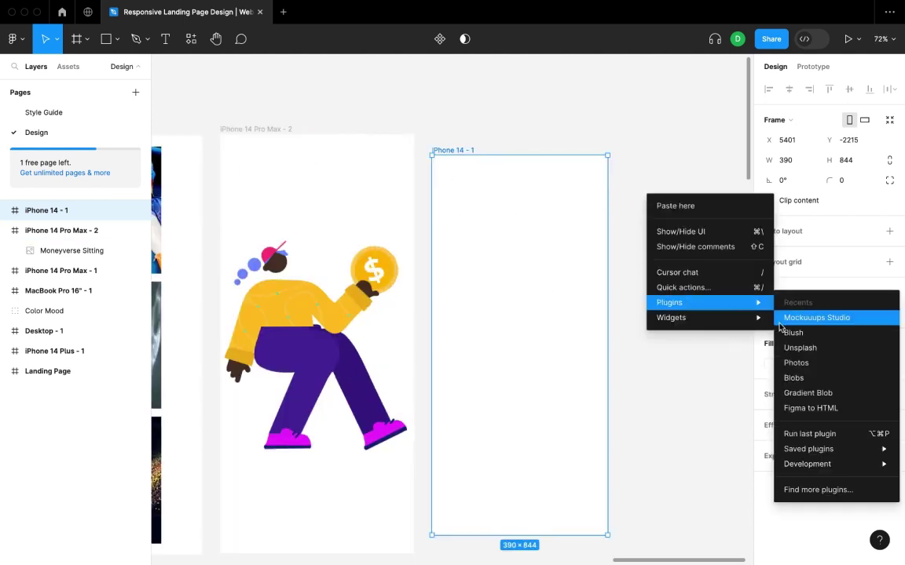
click(801, 489)
text(w)
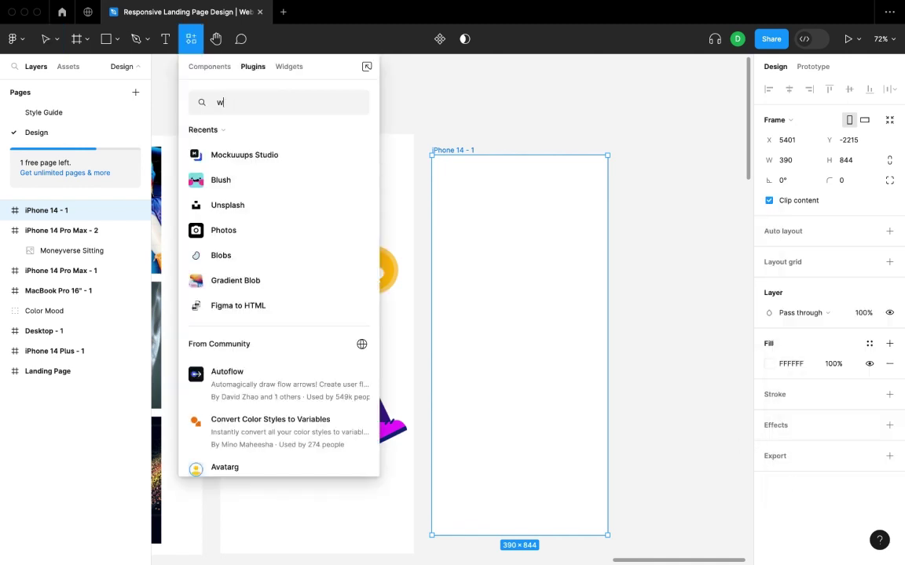
text(ireframe)
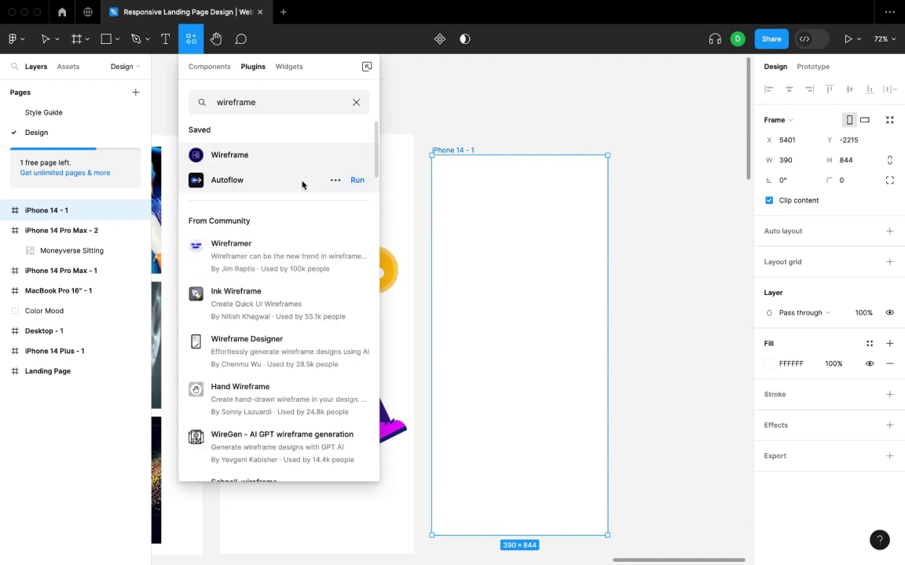
click(356, 155)
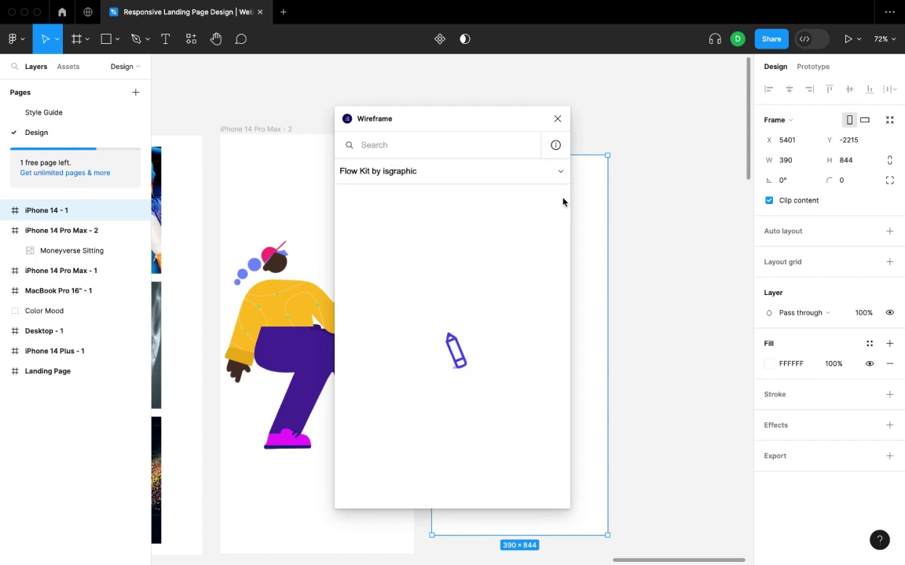
Switch the Wireframe plugin to the 360 Degree Wireframe Kit for Mobile.
drag(478, 123, 626, 118)
click(640, 166)
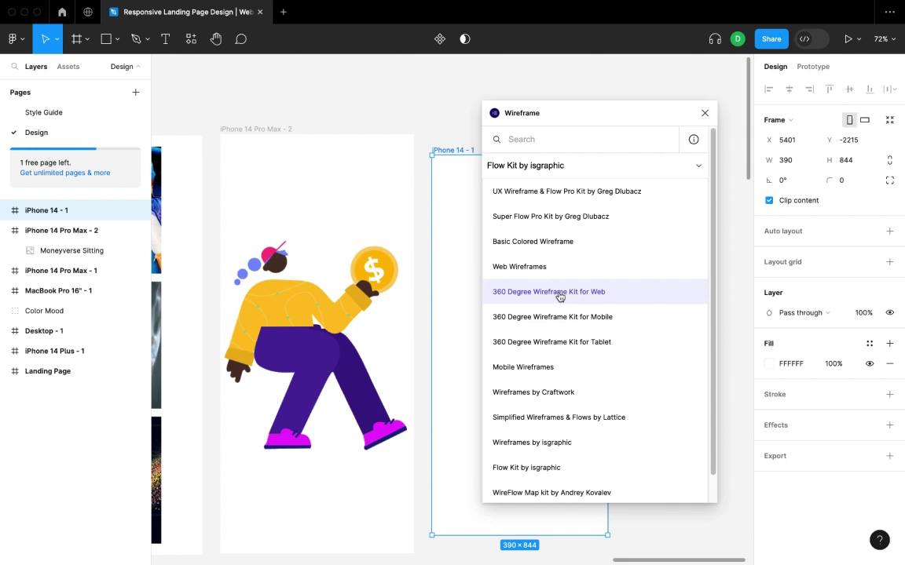
click(559, 293)
scroll(621, 325, down, 5)
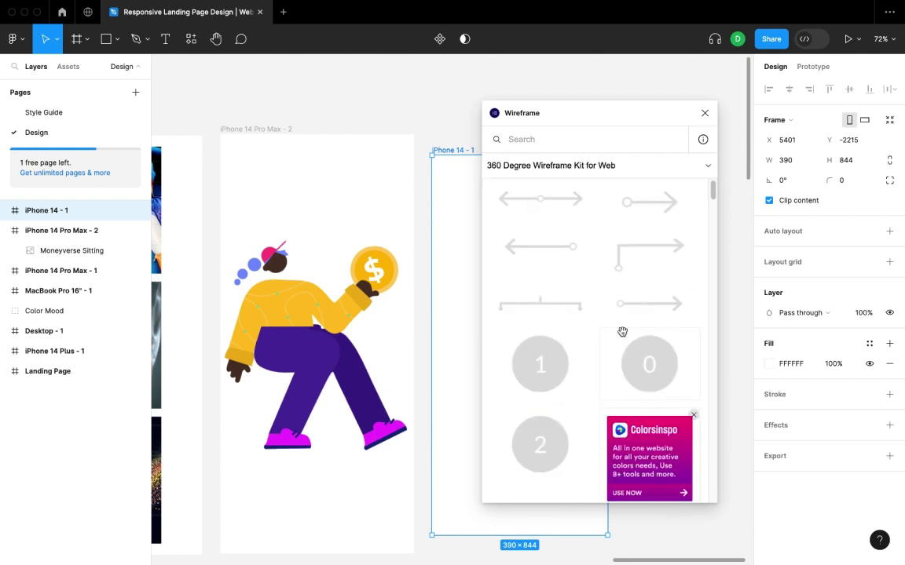
scroll(622, 332, down, 10)
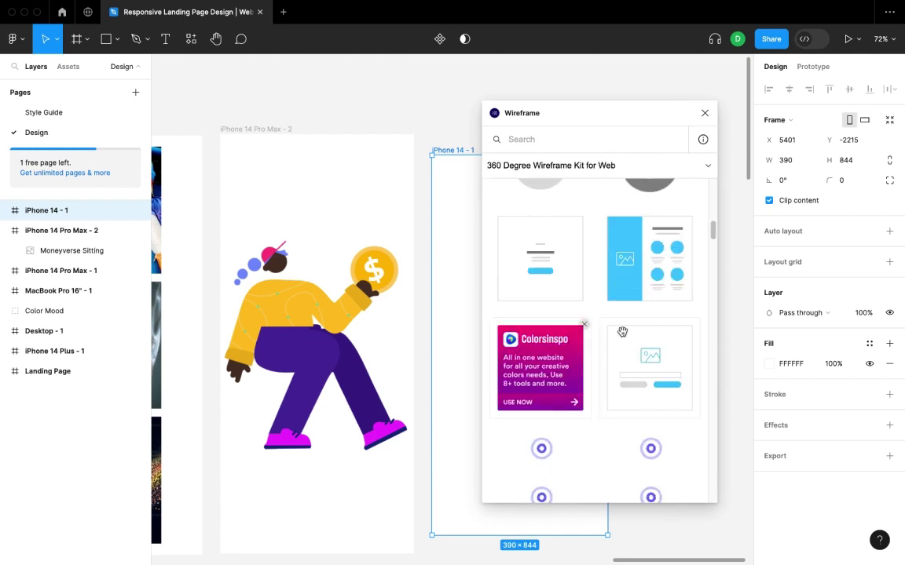
click(676, 167)
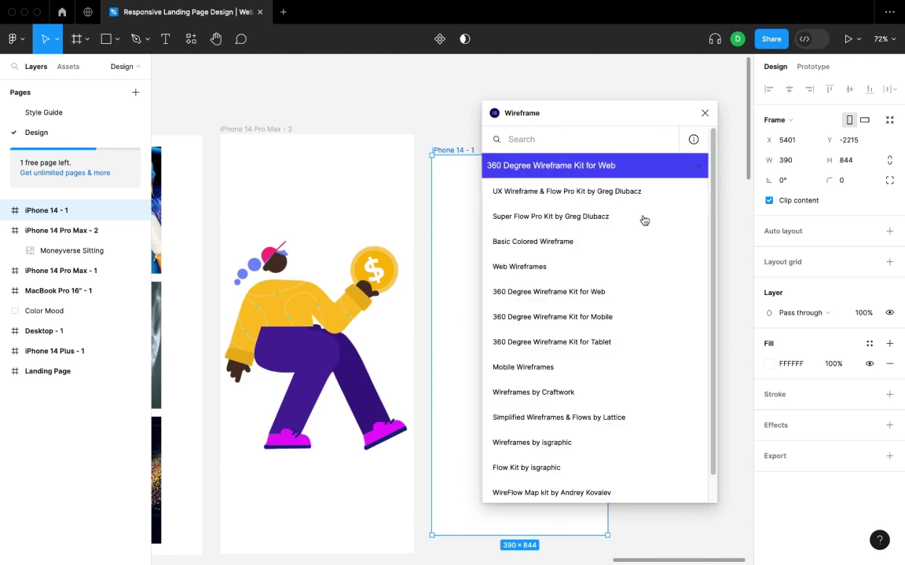
click(614, 326)
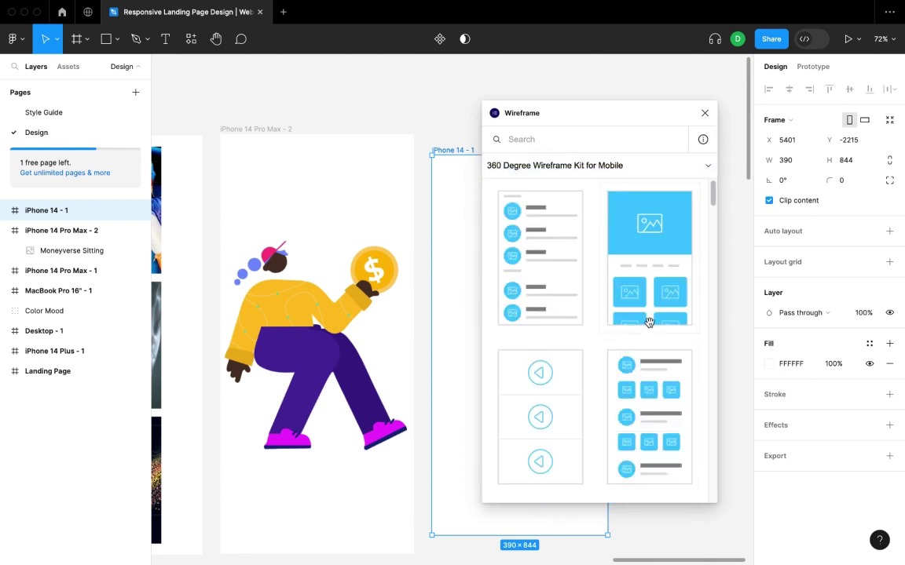
Place the Multimedia mobile 6 wireframe in iPhone 14 - 1 and size it to 348×733.
drag(662, 282, 573, 262)
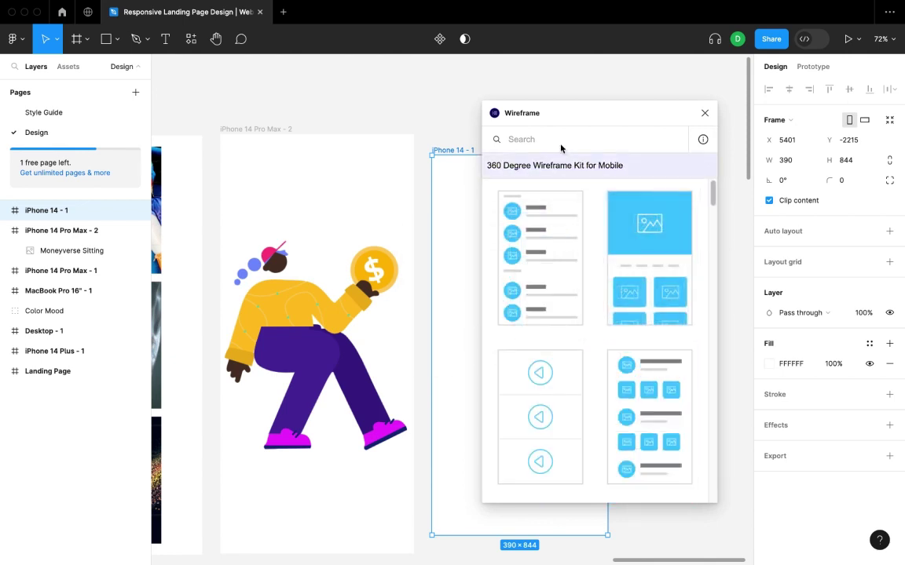
drag(488, 314, 524, 339)
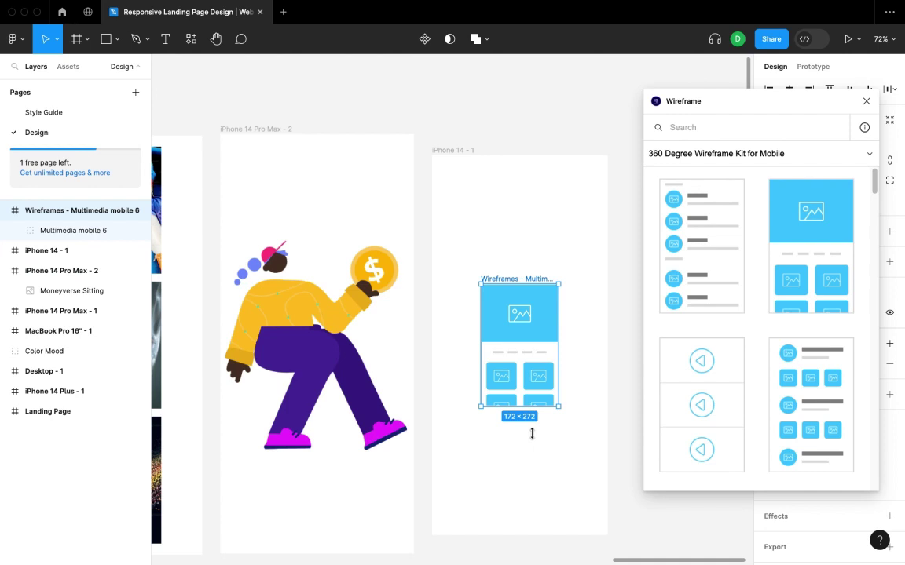
drag(528, 408, 529, 526)
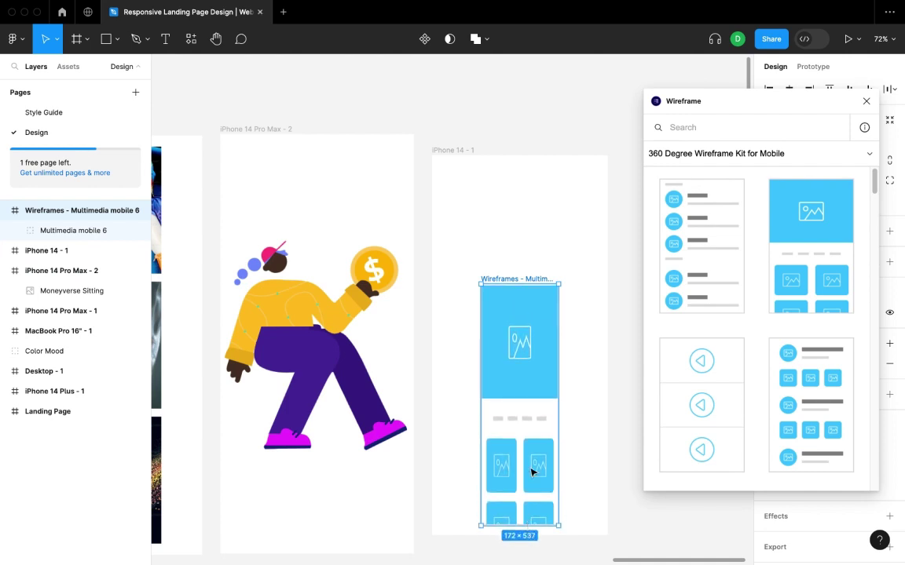
drag(526, 282, 528, 168)
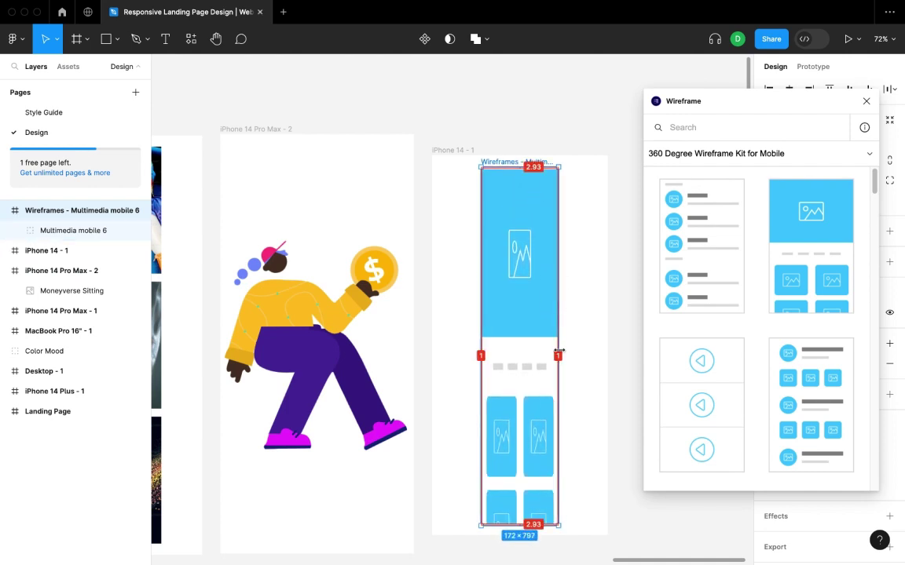
drag(558, 356, 598, 355)
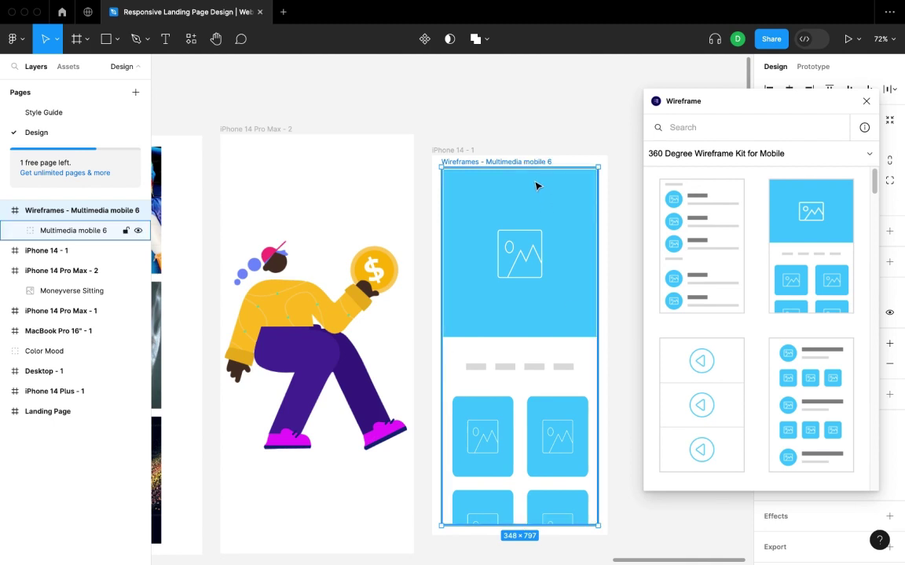
drag(524, 206, 527, 236)
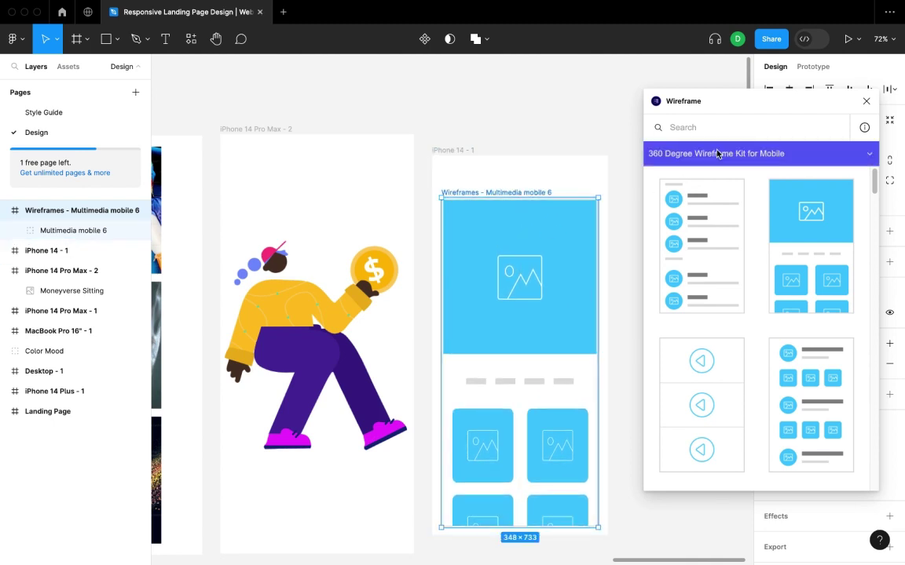
Search the mobile kit for 'k' and 'arrow', browse the kit, then close the Wireframe plugin.
scroll(736, 304, down, 5)
scroll(736, 304, down, 3)
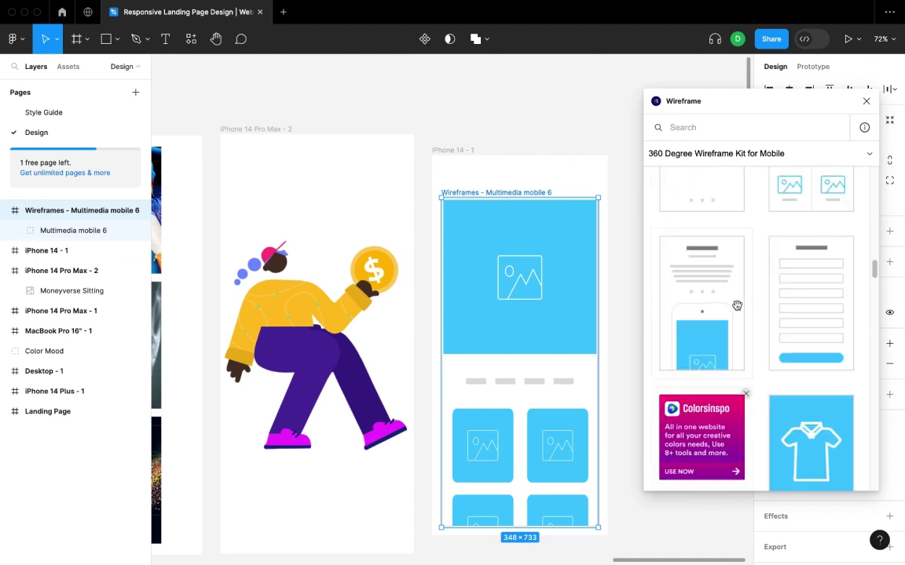
scroll(738, 306, down, 6)
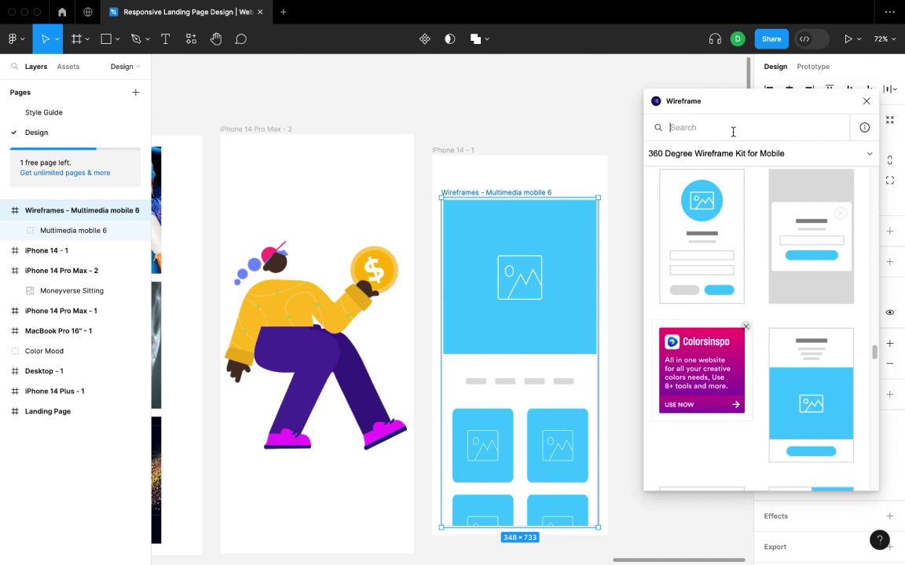
text(k)
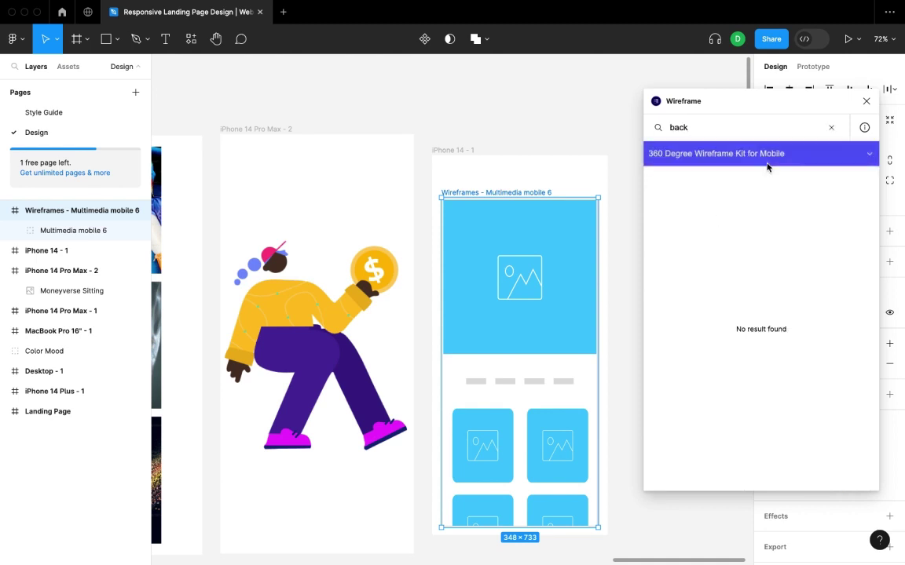
key(BackSpace)
key(BackSpace)
key(BackSpace)
key(BackSpace)
text(arrow)
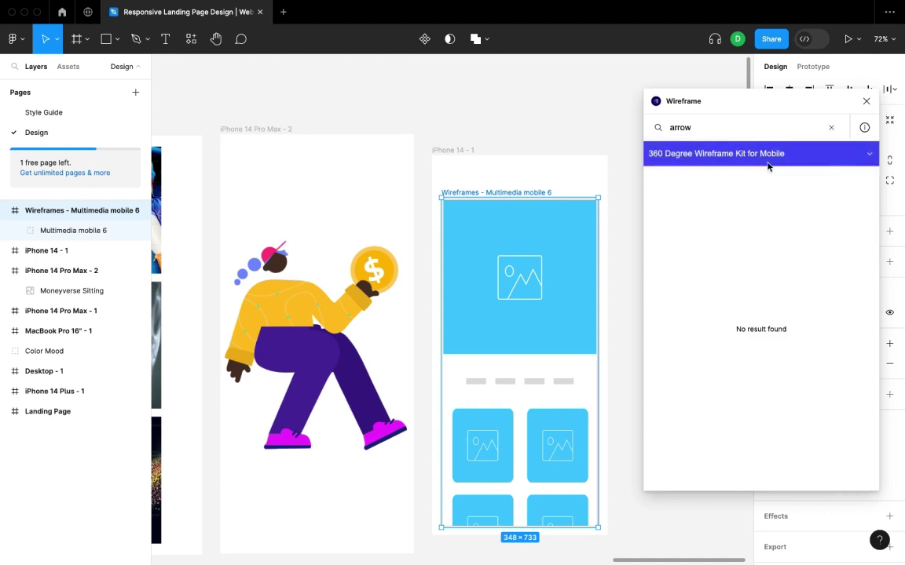
key(BackSpace)
key(BackSpace)
key(BackSpace)
key(BackSpace)
key(BackSpace)
scroll(796, 261, down, 15)
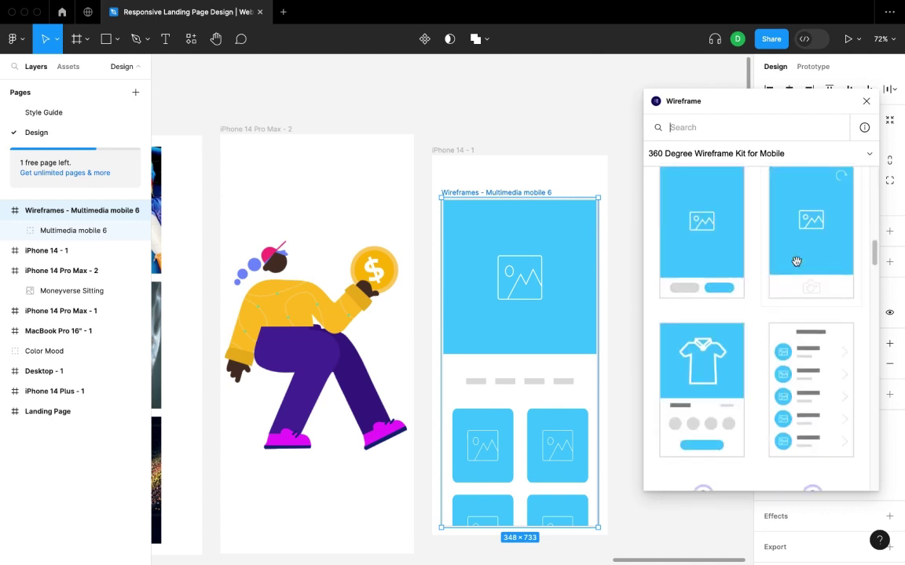
scroll(793, 265, down, 10)
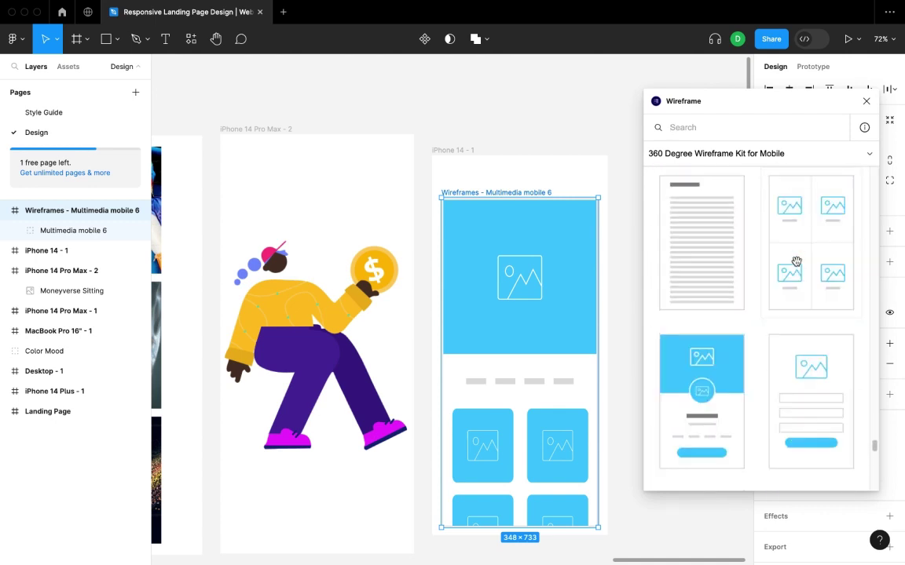
scroll(782, 267, down, 10)
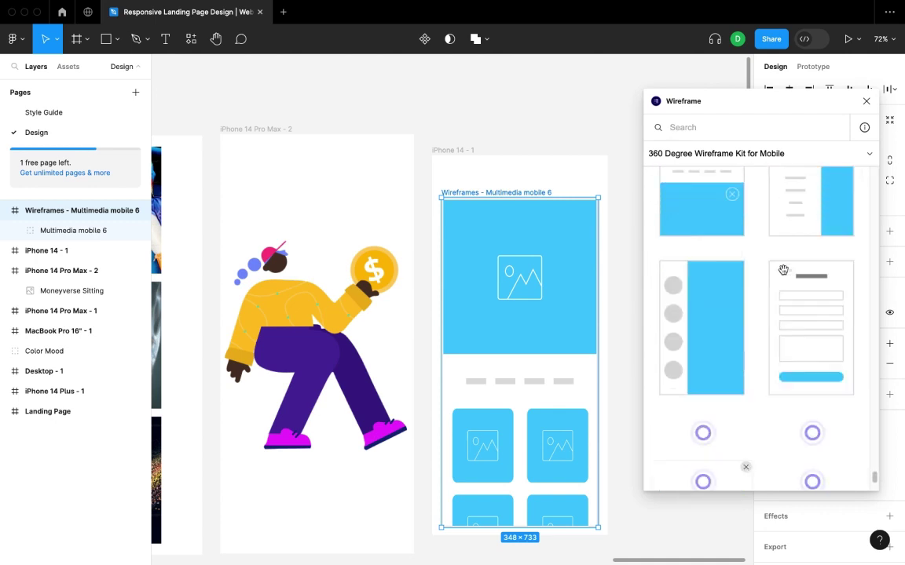
click(866, 100)
Duplicate iPhone 14 - 1 into an empty iPhone 14 - 2 frame beside it.
scroll(550, 285, down, 1)
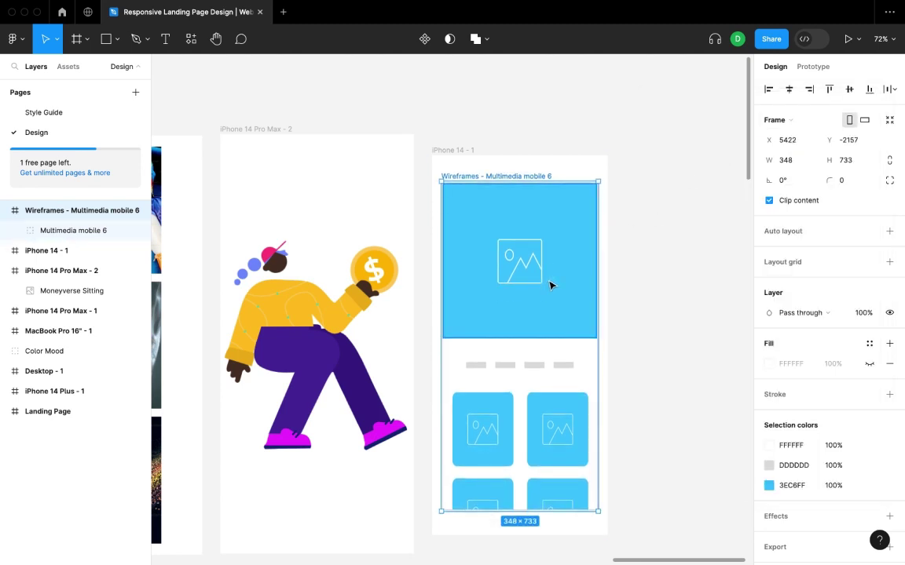
click(650, 285)
click(600, 310)
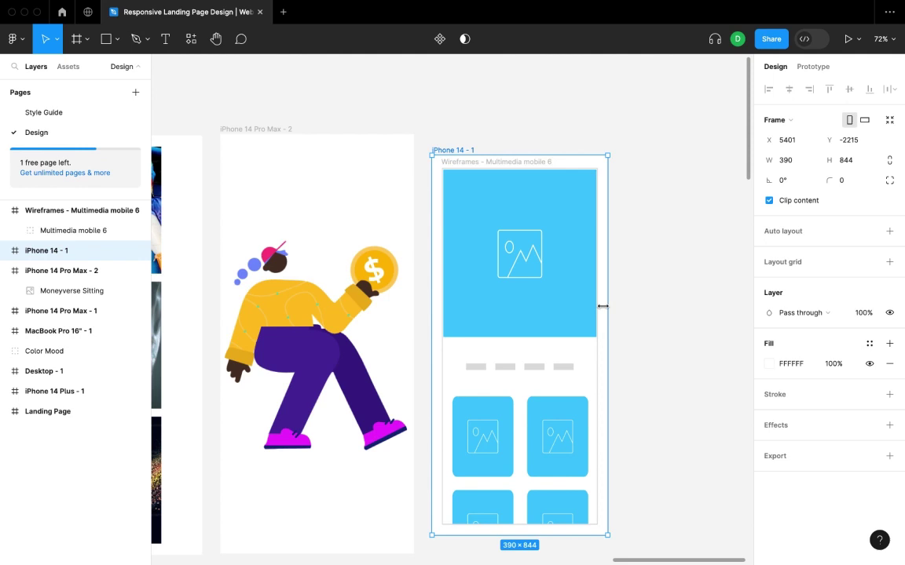
key(super+d)
drag(506, 257, 296, 251)
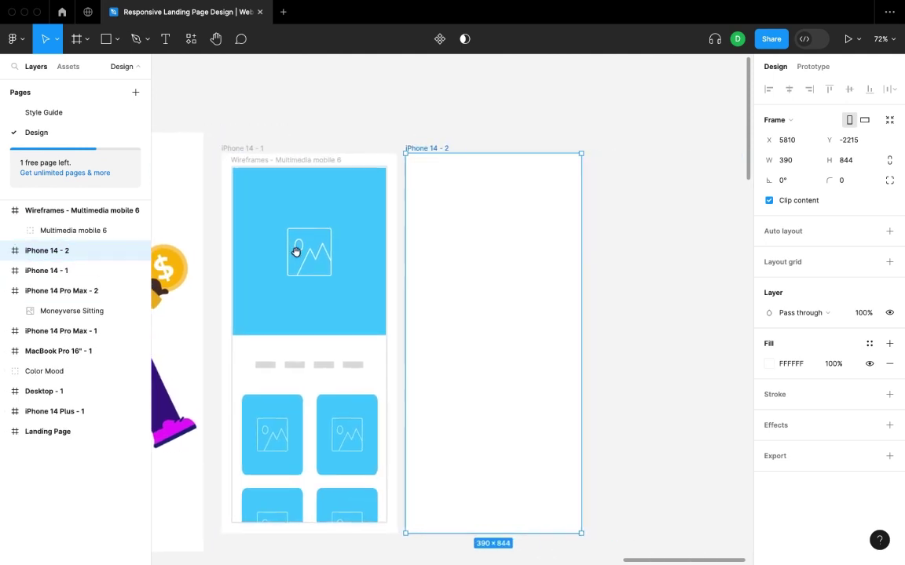
Launch the Wireframe plugin from the canvas menu and browse its mobile templates.
right_click(629, 336)
mouse_move(687, 446)
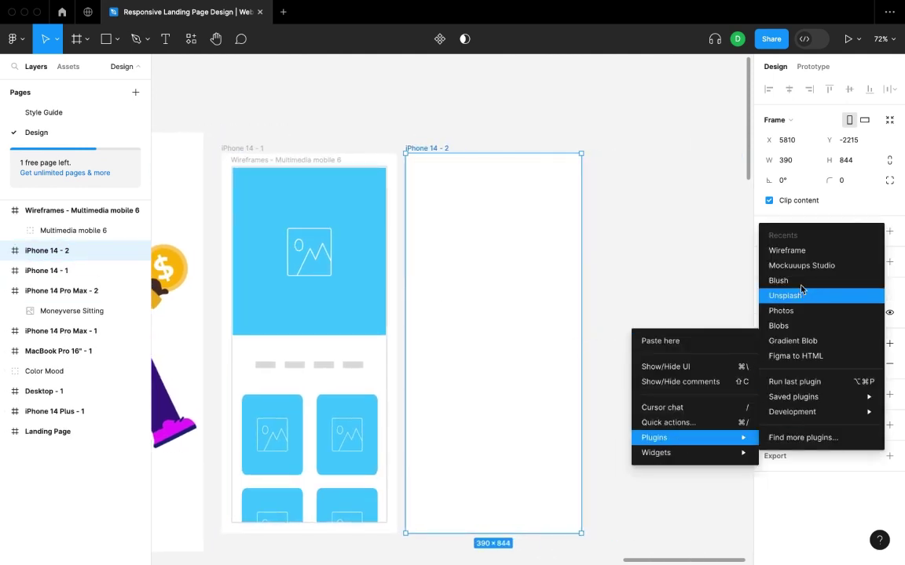
click(789, 251)
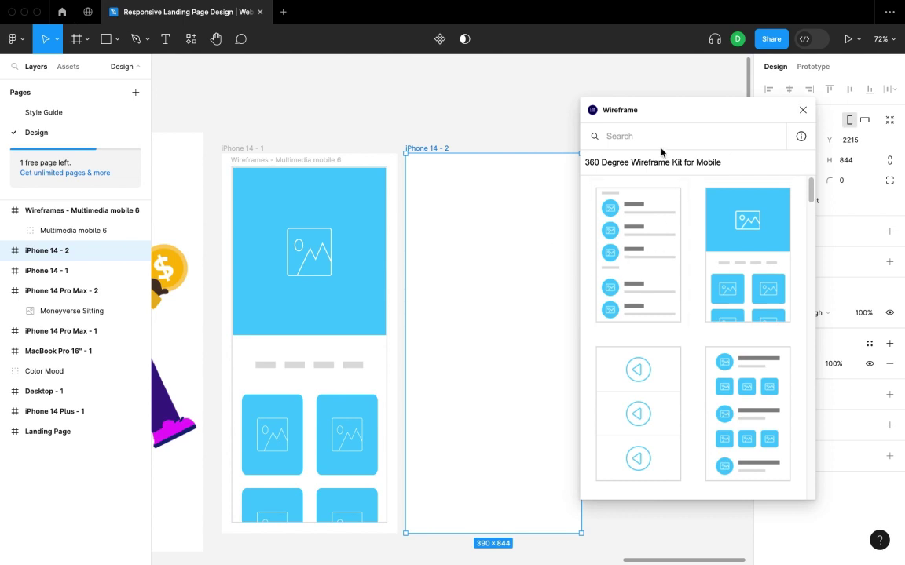
scroll(687, 273, down, 10)
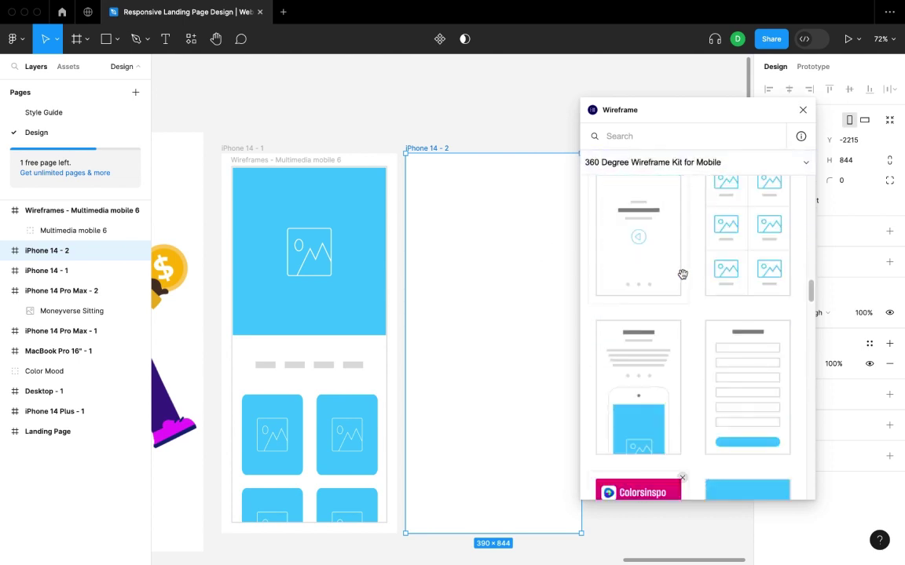
scroll(682, 274, down, 3)
scroll(679, 283, up, 10)
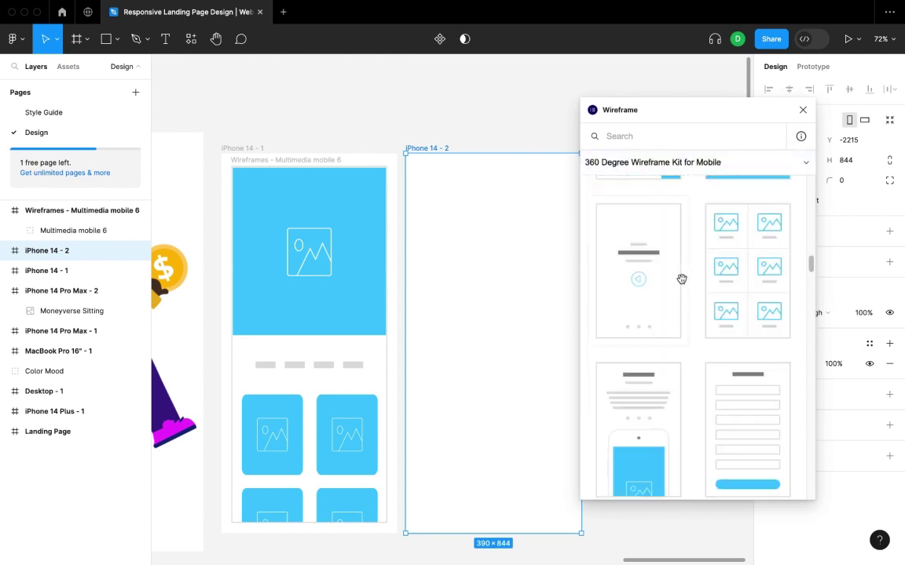
scroll(676, 295, down, 6)
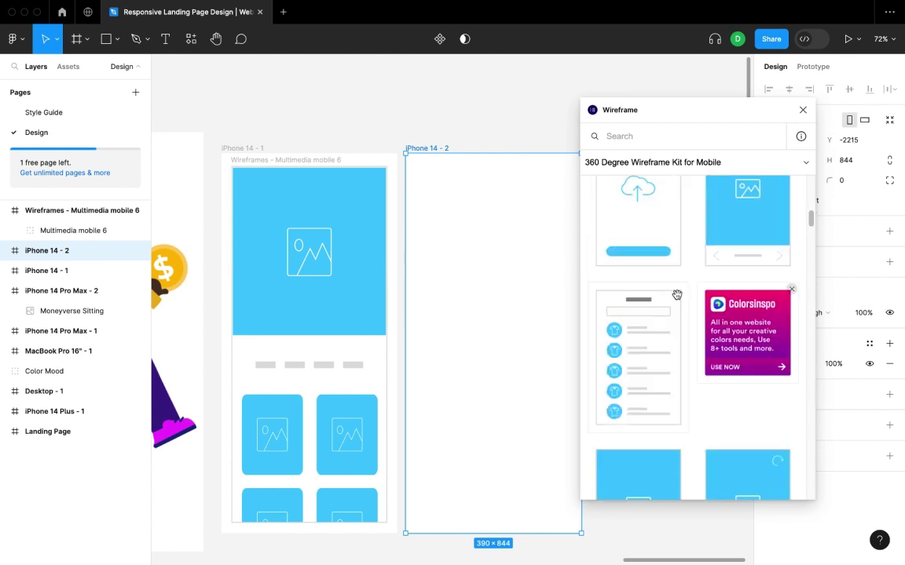
scroll(678, 294, down, 5)
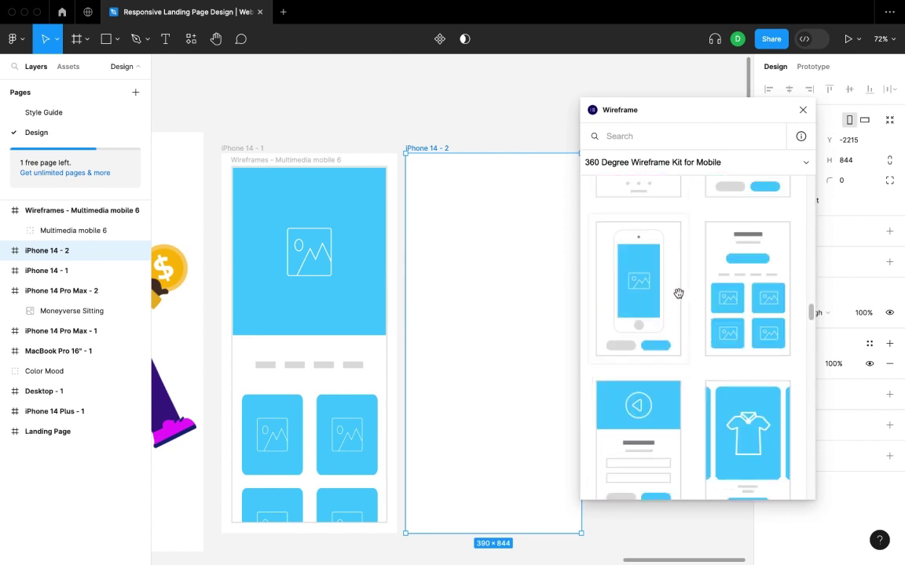
scroll(685, 290, up, 2)
scroll(685, 290, up, 3)
Put the Login and Sign up mobile wireframe in iPhone 14 - 2, stretch it to fill, and close the plugin.
drag(738, 288, 252, 424)
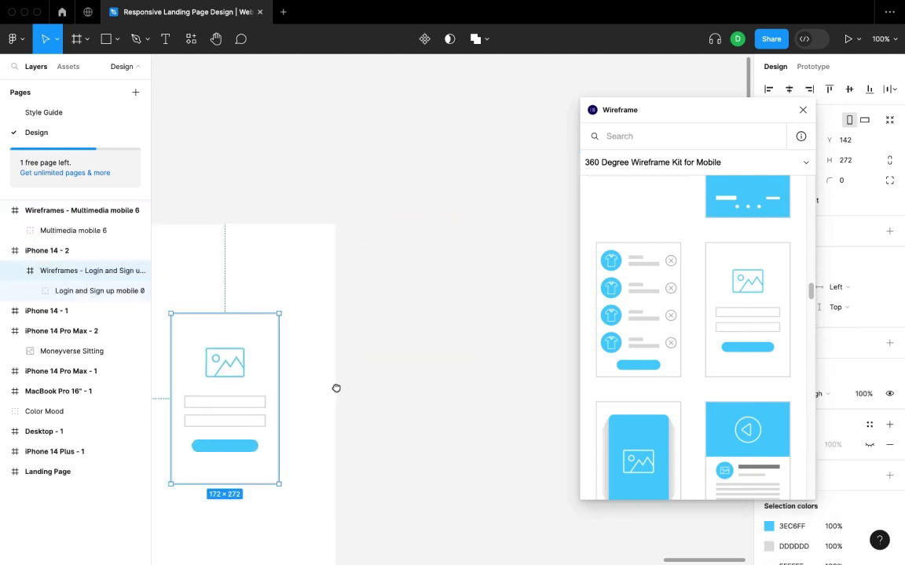
drag(337, 388, 471, 252)
drag(415, 271, 403, 362)
drag(374, 256, 380, 92)
drag(417, 340, 519, 335)
click(526, 365)
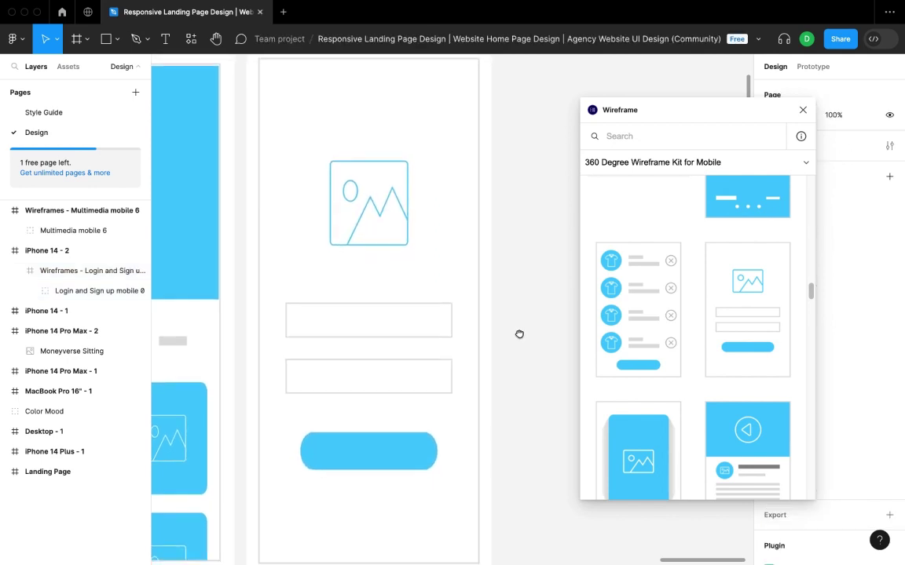
alt+click(520, 334)
alt+click(517, 373)
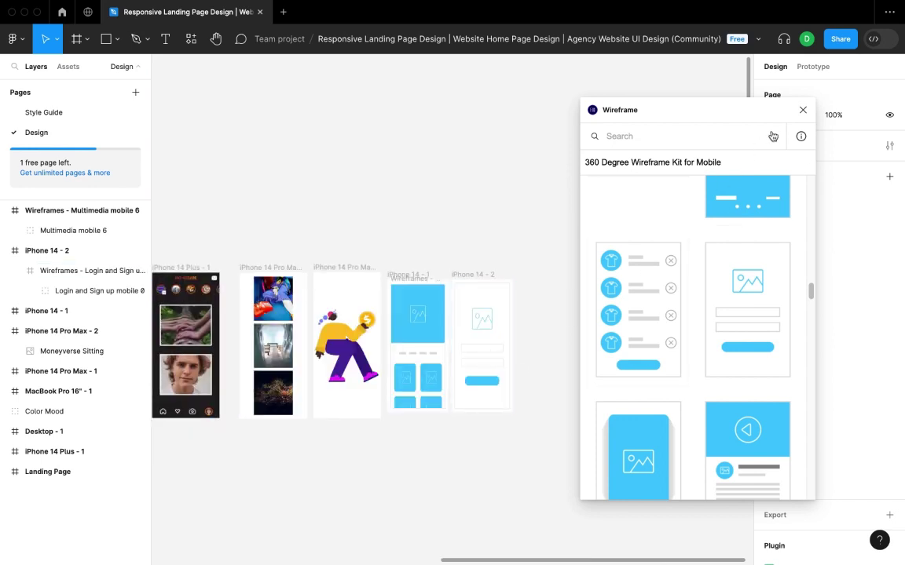
click(802, 111)
Find the 'feather' plugin in the plugin browser and run Feather Icons.
right_click(563, 288)
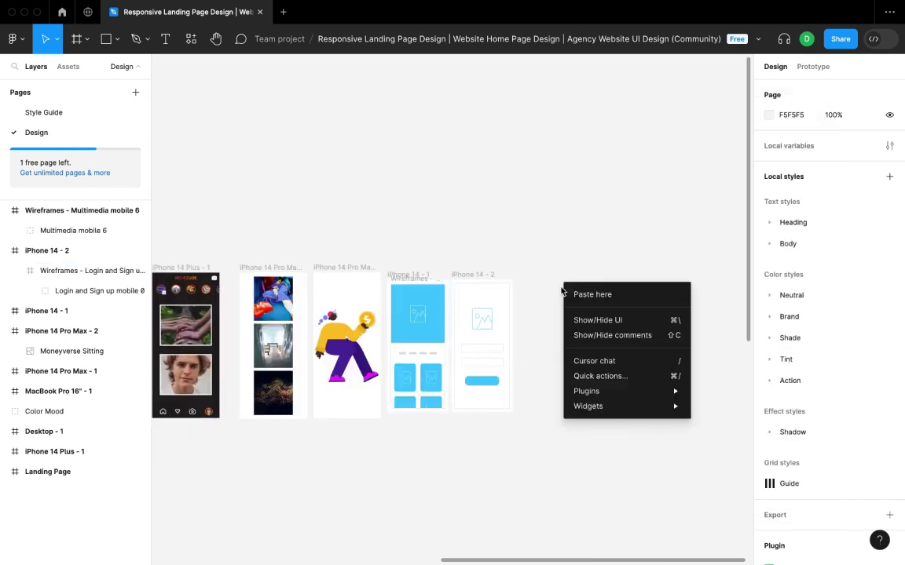
mouse_move(570, 416)
mouse_move(667, 391)
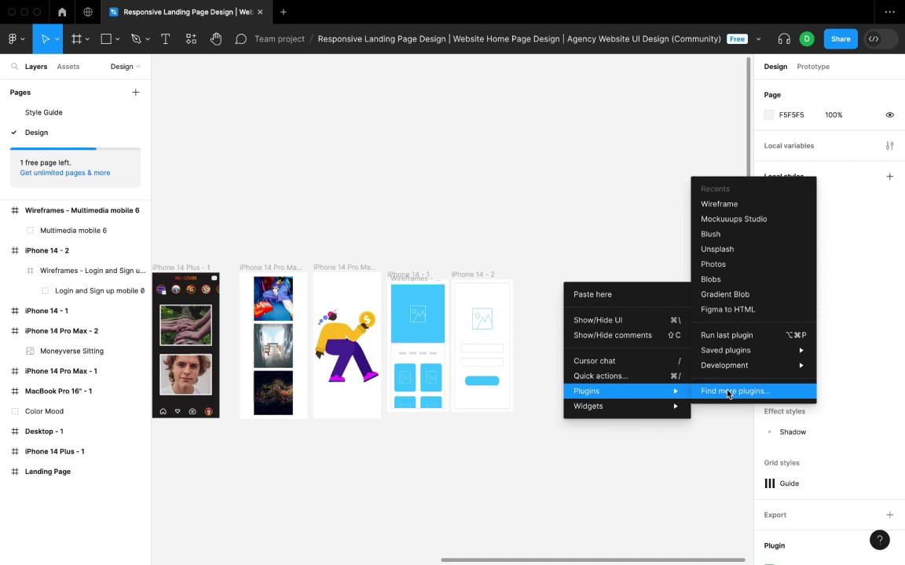
click(731, 392)
text(fe)
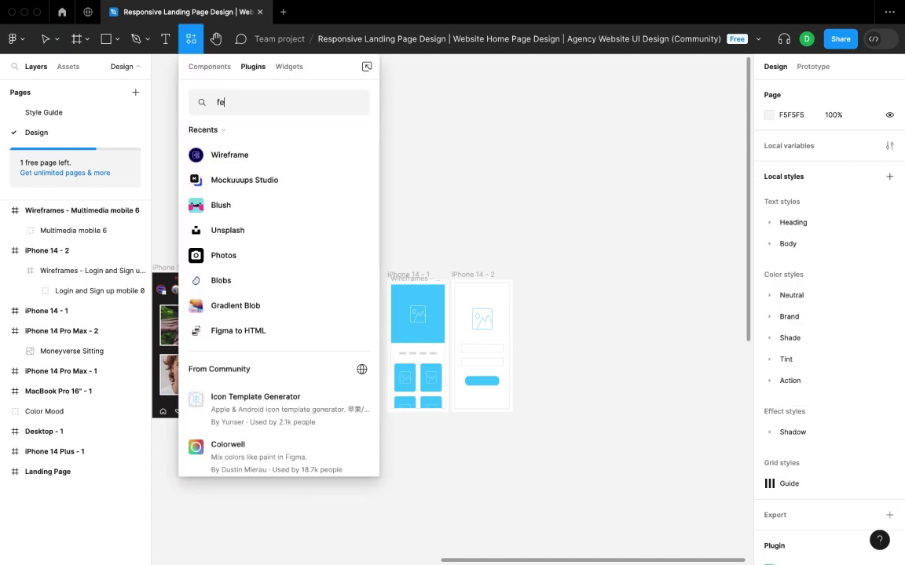
text(ather)
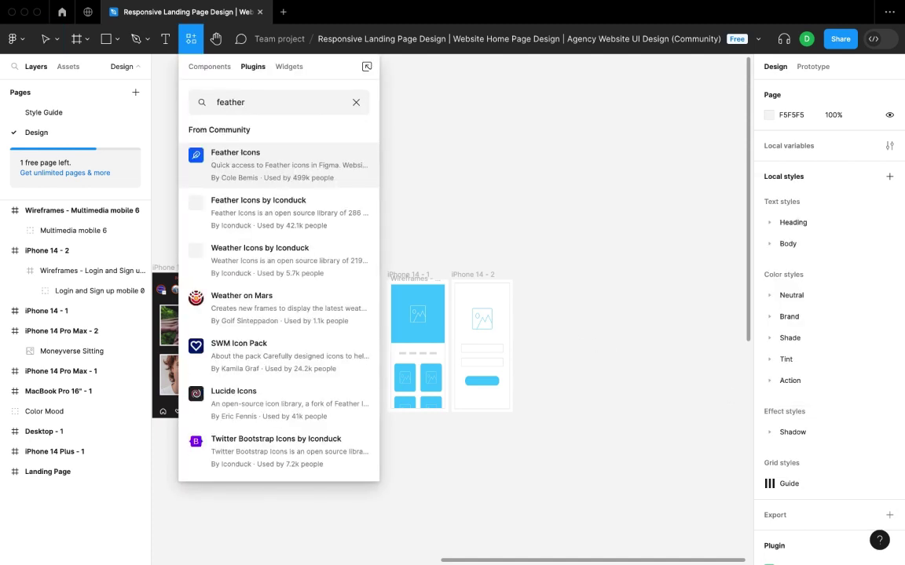
click(351, 167)
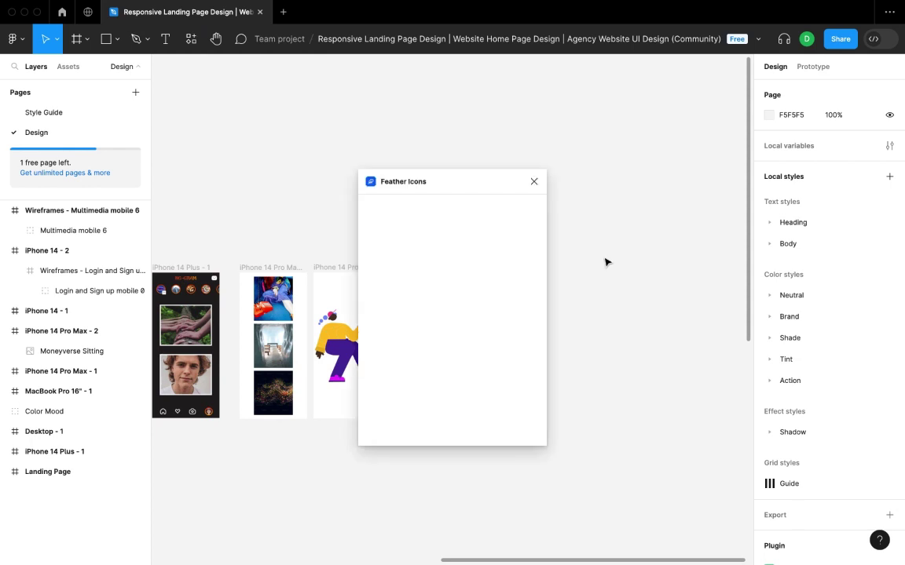
drag(407, 188, 588, 194)
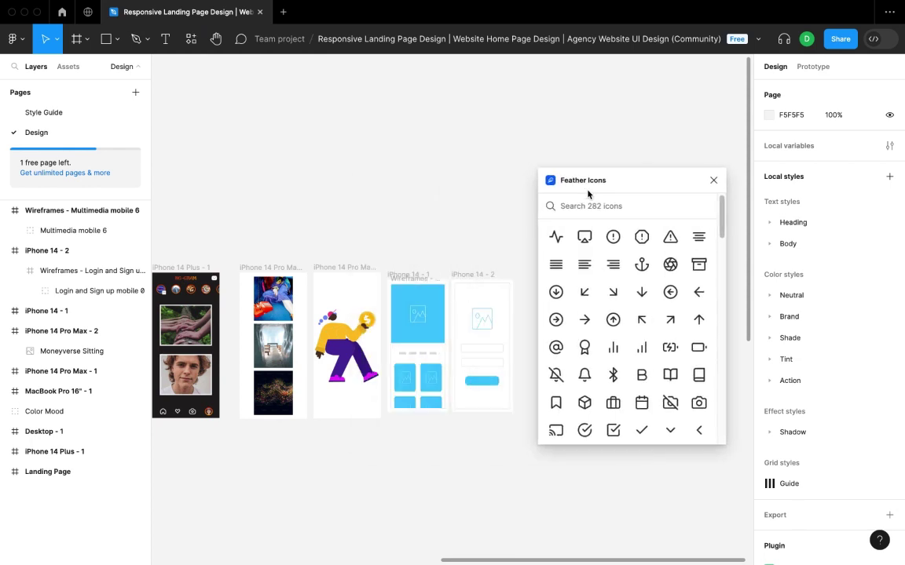
Center the Login and Sign up wireframe within the iPhone 14 - 2 frame.
click(479, 337)
key(Escape)
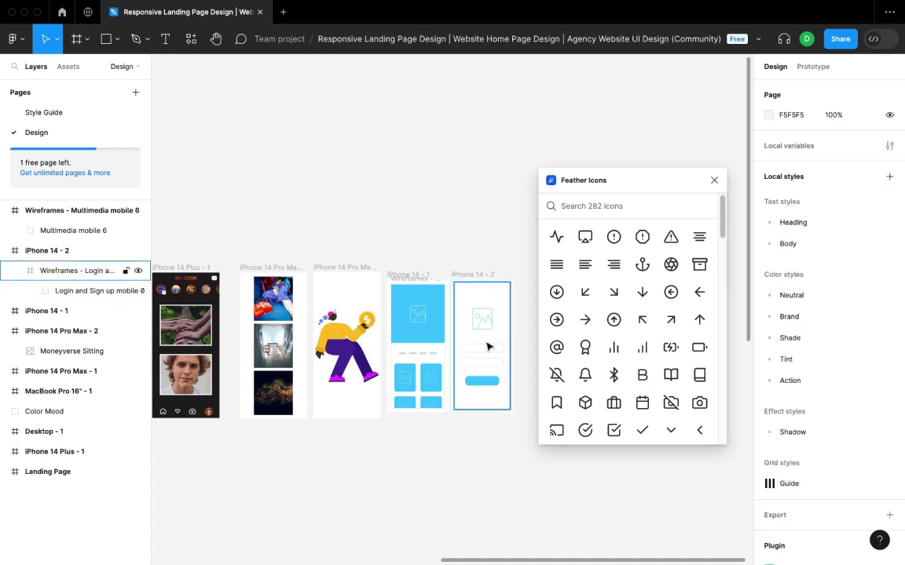
drag(487, 346, 499, 347)
scroll(497, 343, up, 3)
Lower the Multimedia mobile 6 top edge and place a 68×68 arrow-left-circle icon at its top-left.
click(346, 281)
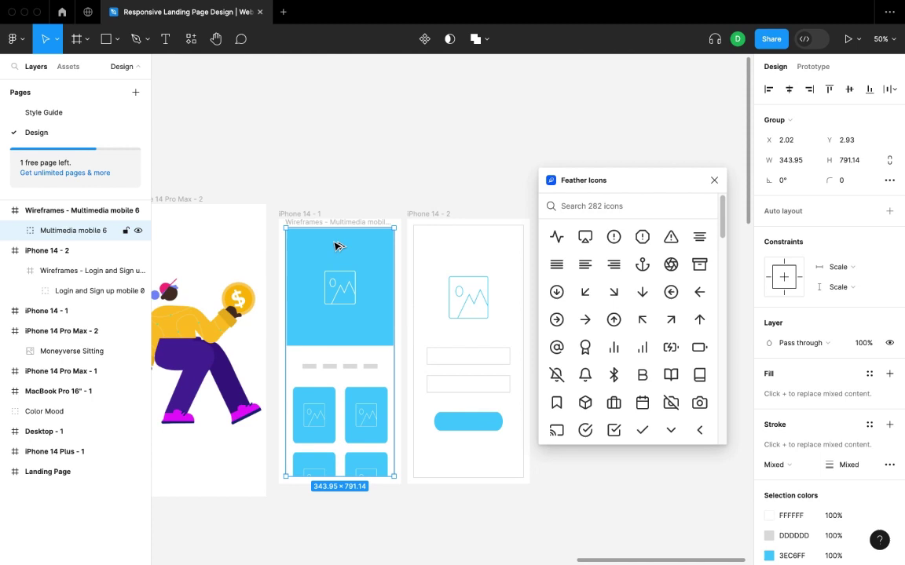
drag(334, 234, 329, 284)
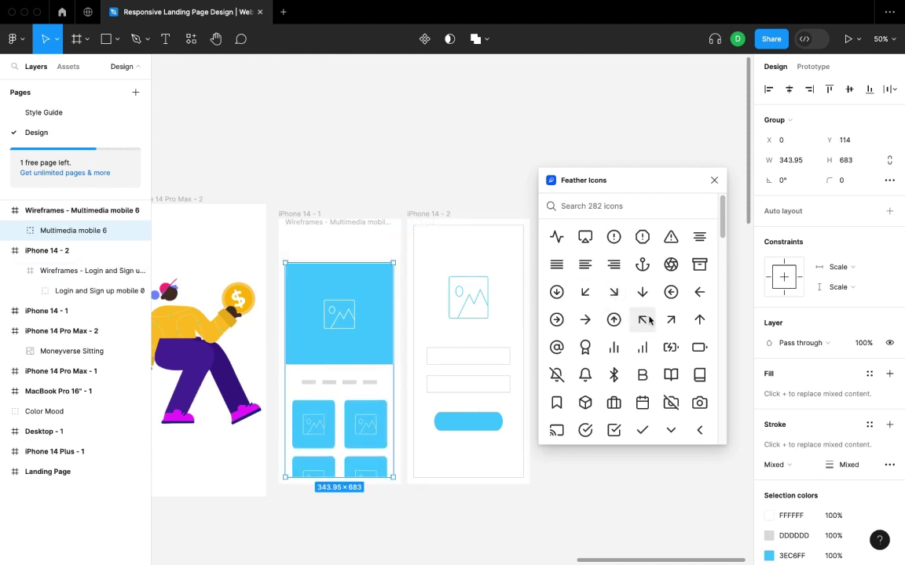
click(697, 301)
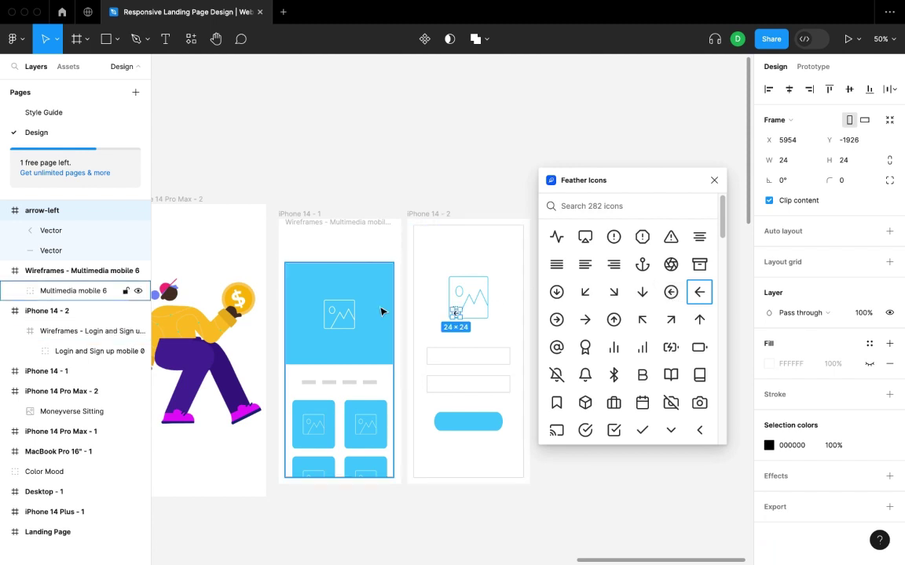
key(Delete)
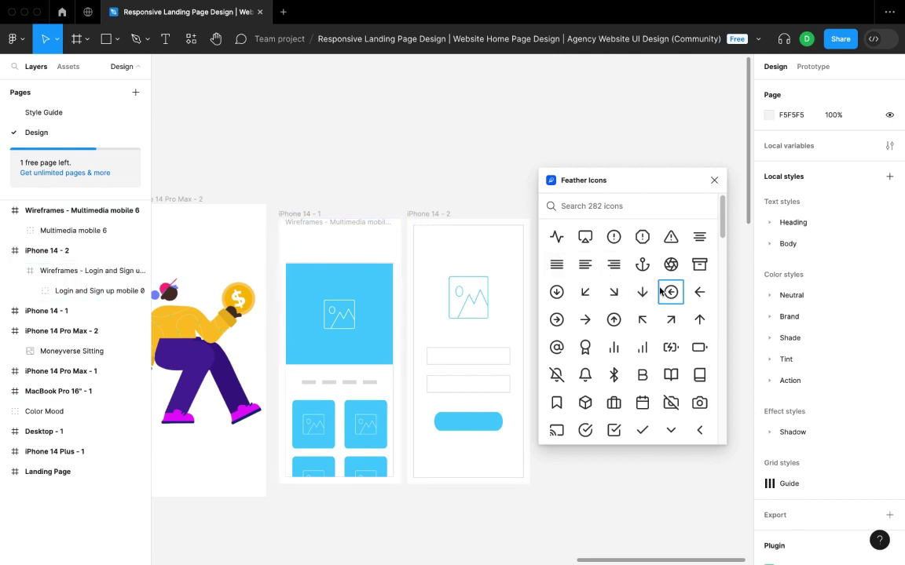
drag(671, 291, 458, 315)
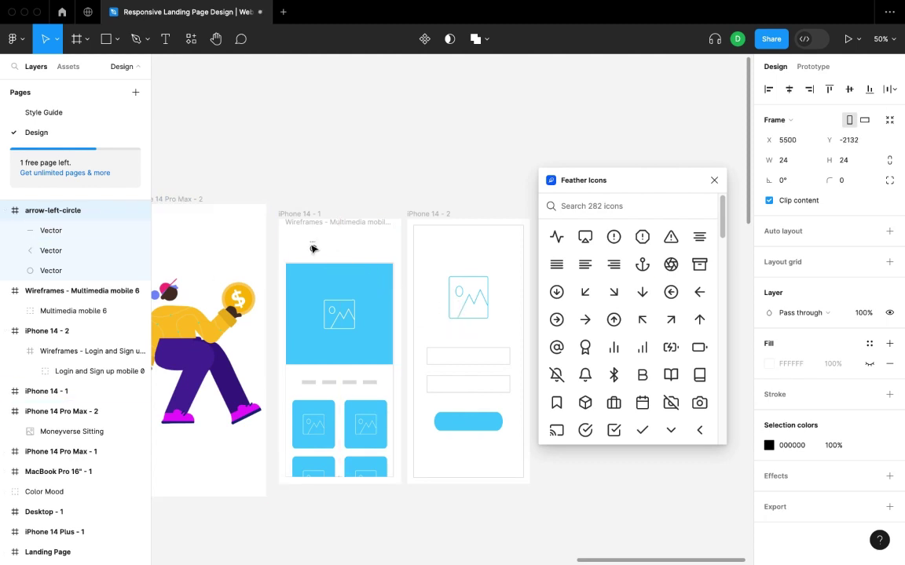
drag(313, 248, 299, 248)
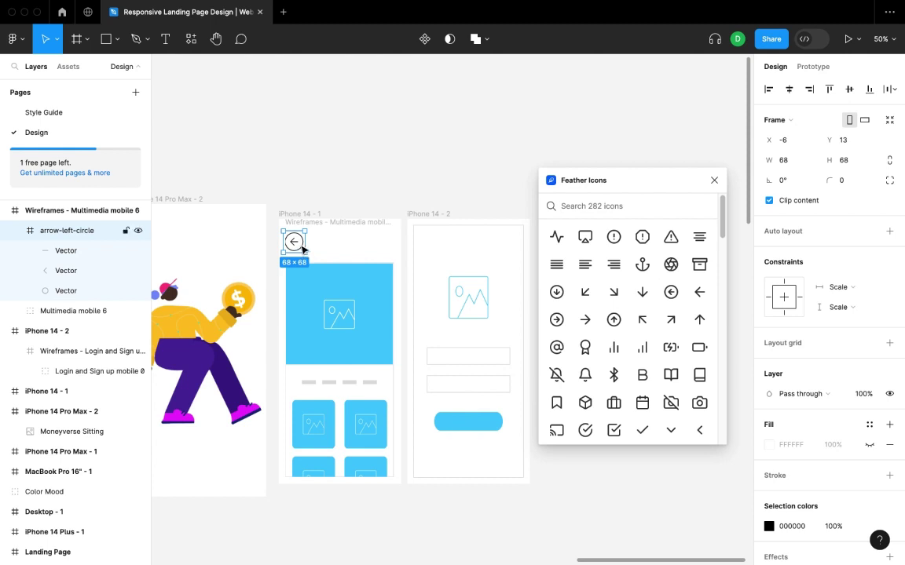
Add a 56×56 download-cloud icon at the header's top-right, opposite the back arrow, then close Feather Icons.
click(440, 187)
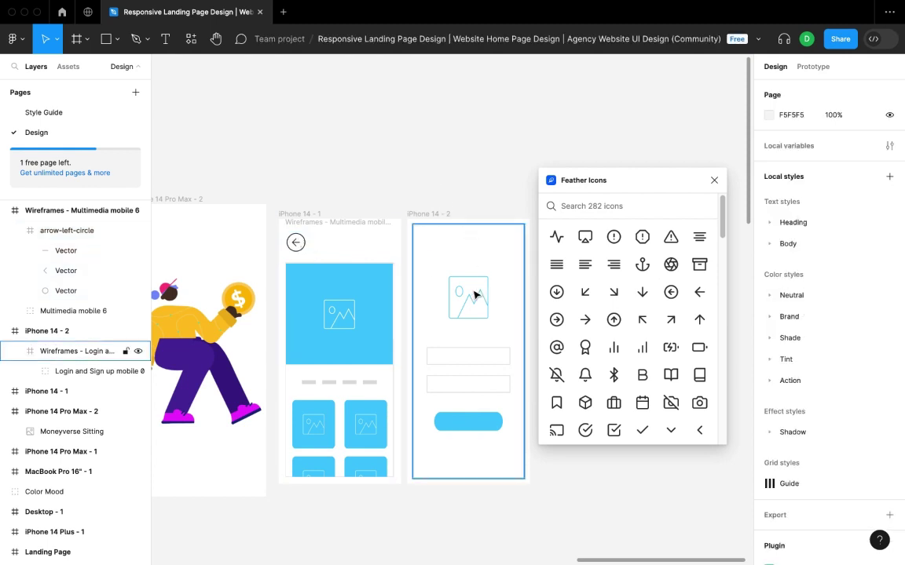
scroll(643, 318, down, 10)
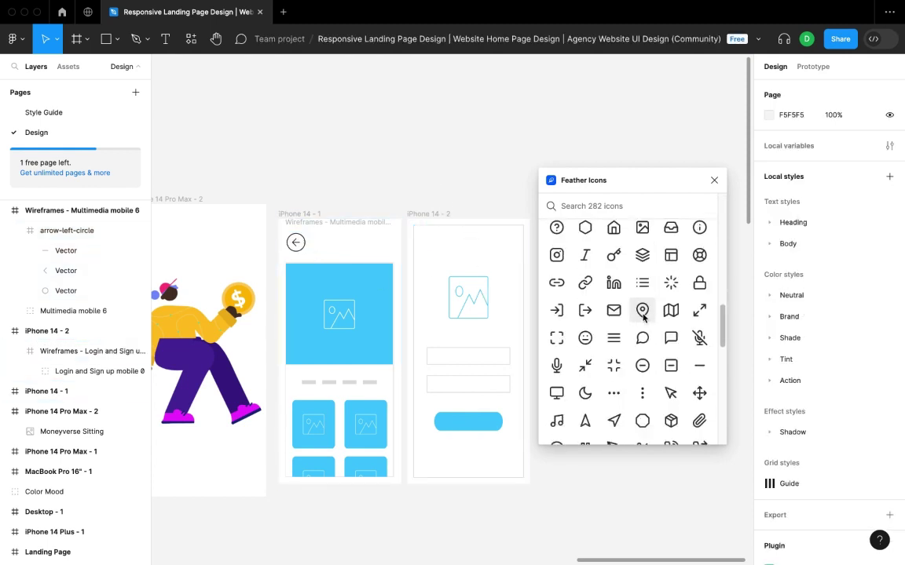
scroll(642, 314, down, 5)
scroll(638, 313, up, 12)
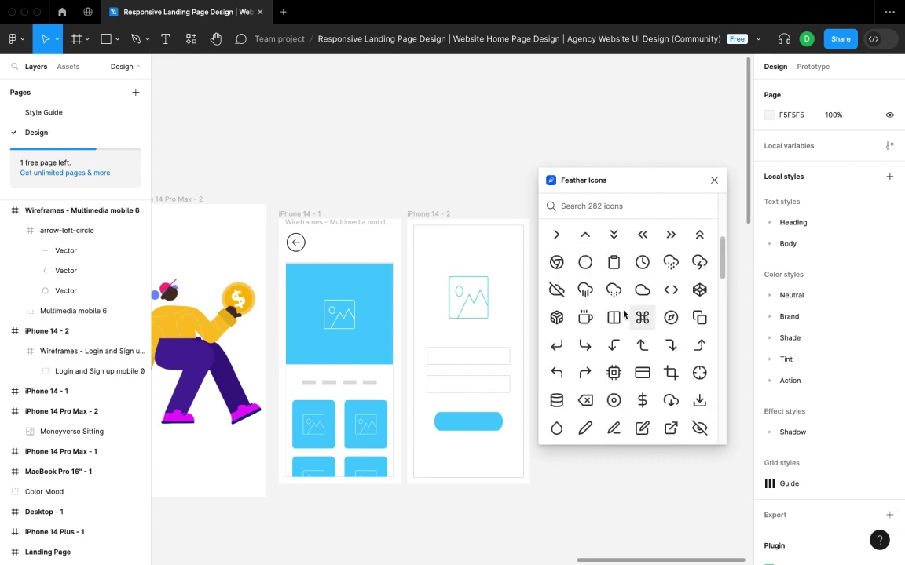
scroll(690, 338, down, 3)
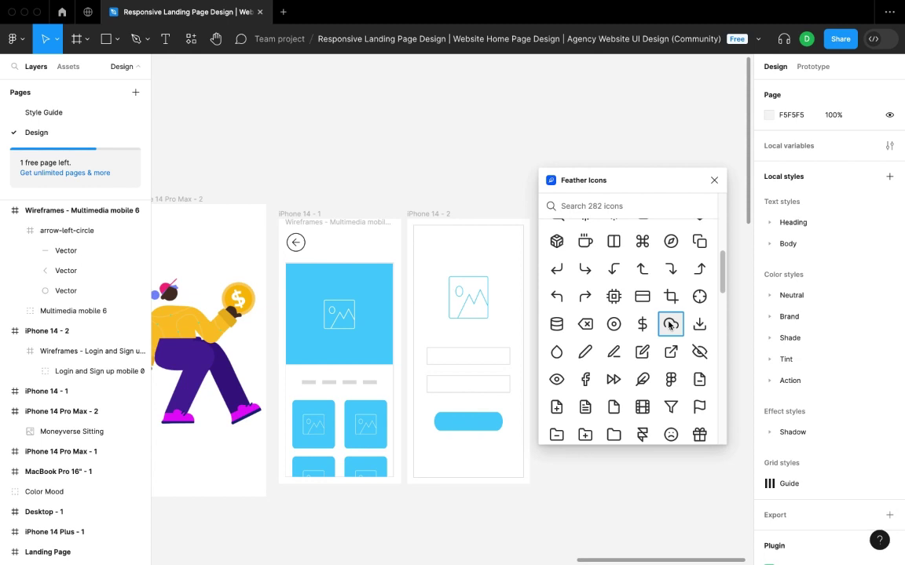
drag(670, 325, 461, 315)
drag(388, 254, 394, 250)
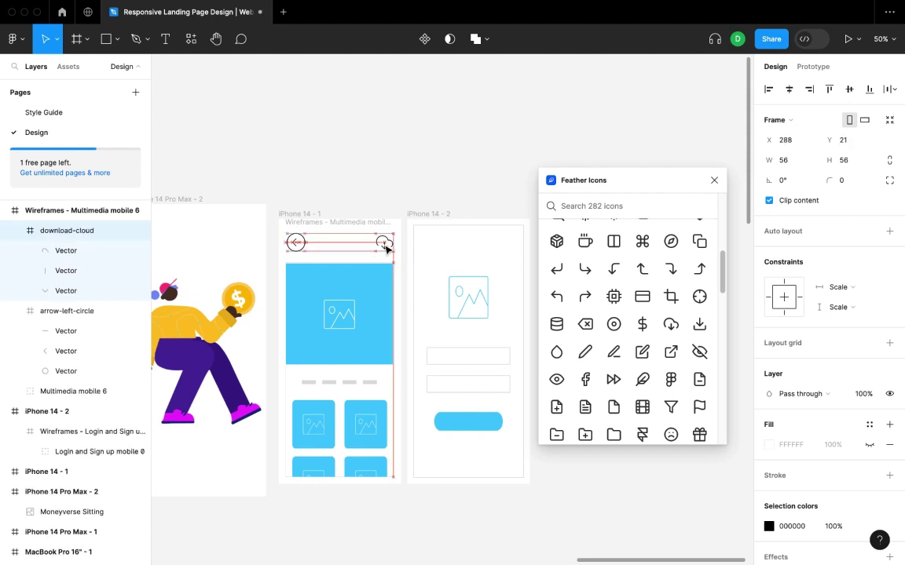
click(464, 201)
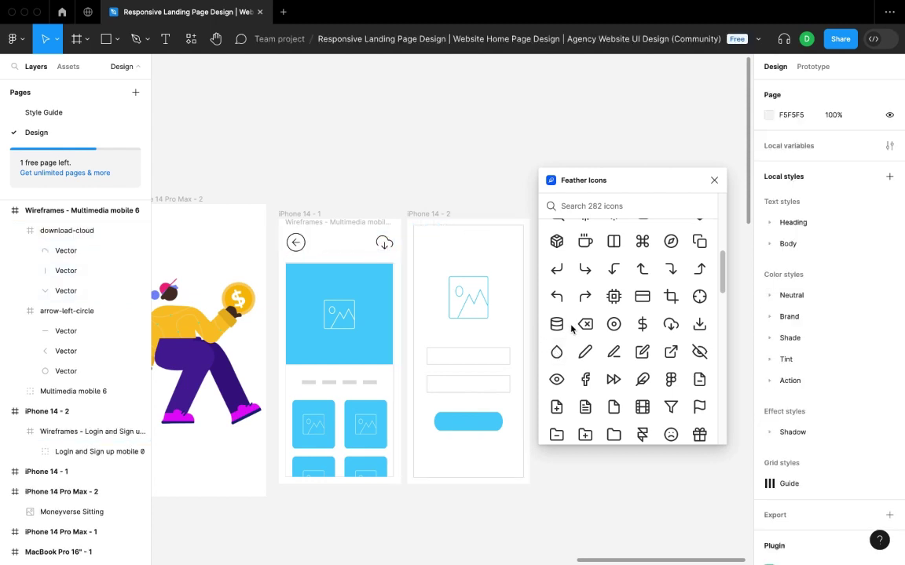
click(714, 180)
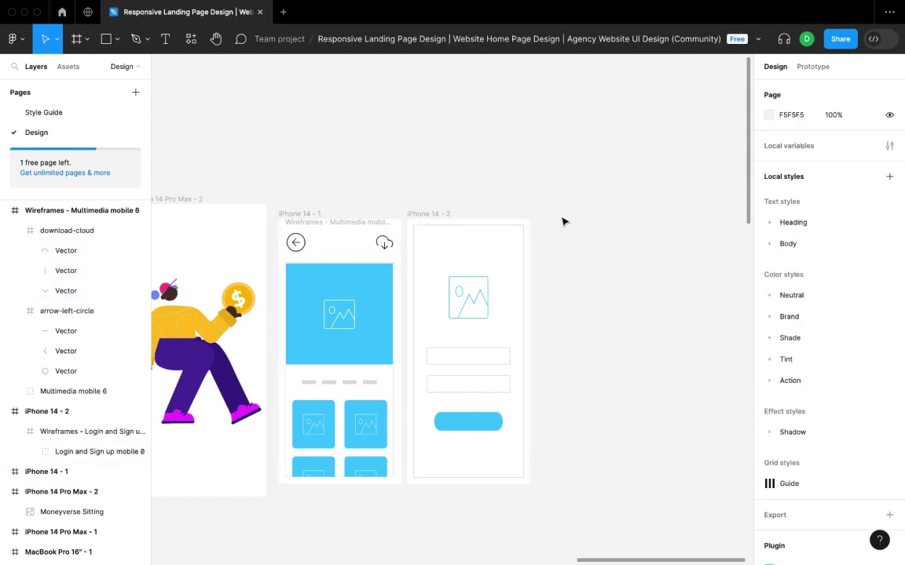